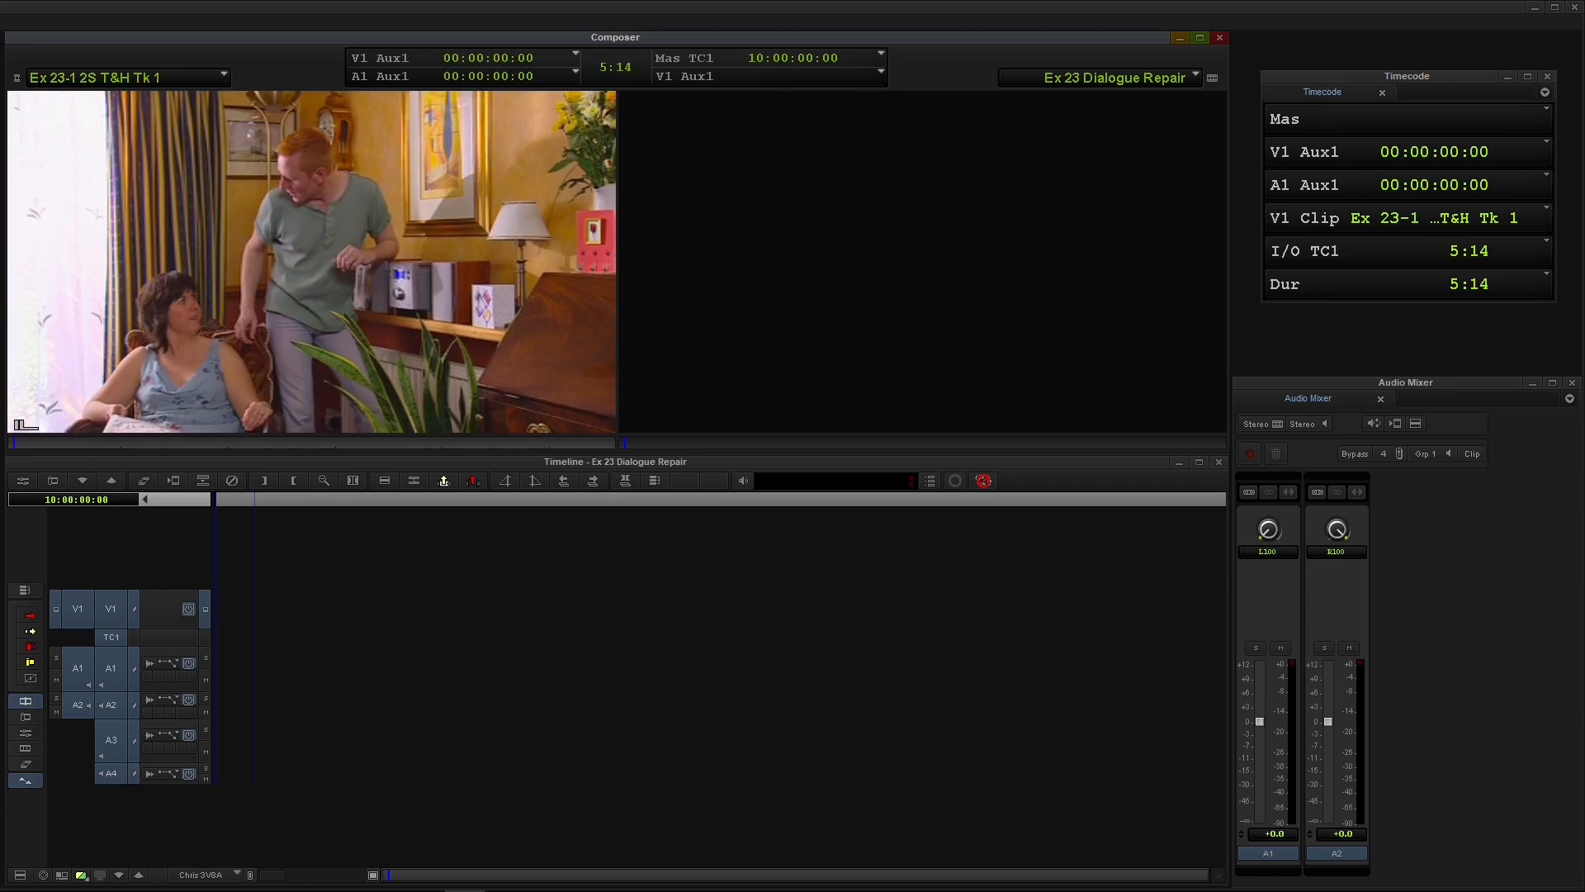
Mark the whole of source clip Ex 23-1 2S T&H Tk 1 and splice it into the Ex 23 Dialogue Repair sequence
{"action": "key", "text": "i"}
{"action": "key", "text": "space"}
{"action": "left_click_drag", "start_coordinate": [244, 444], "coordinate": [686, 439]}
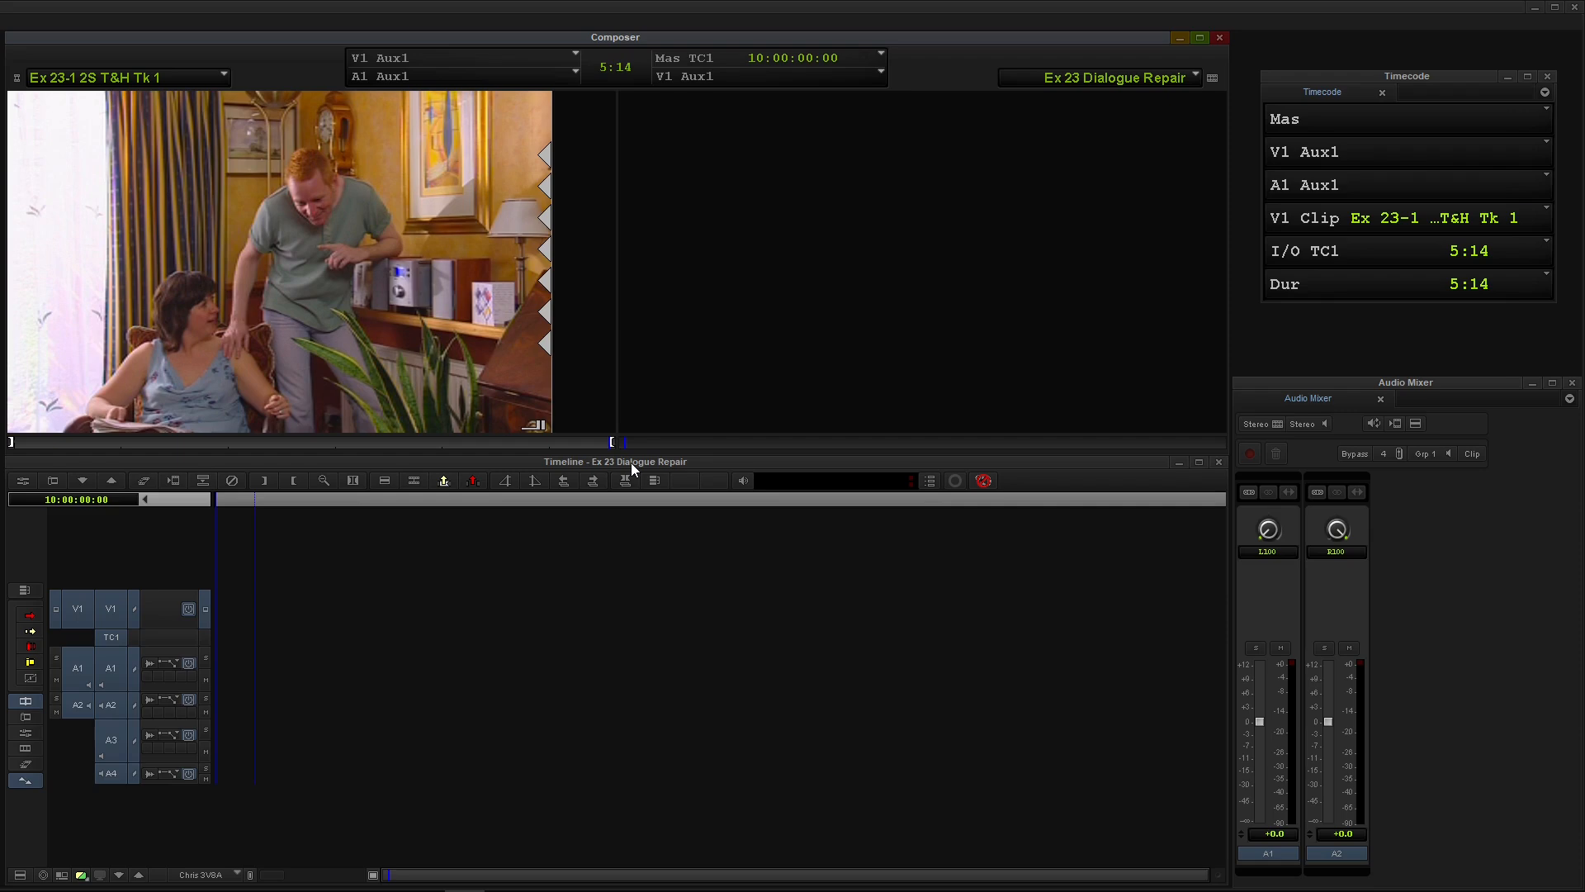
{"action": "key", "text": "v"}
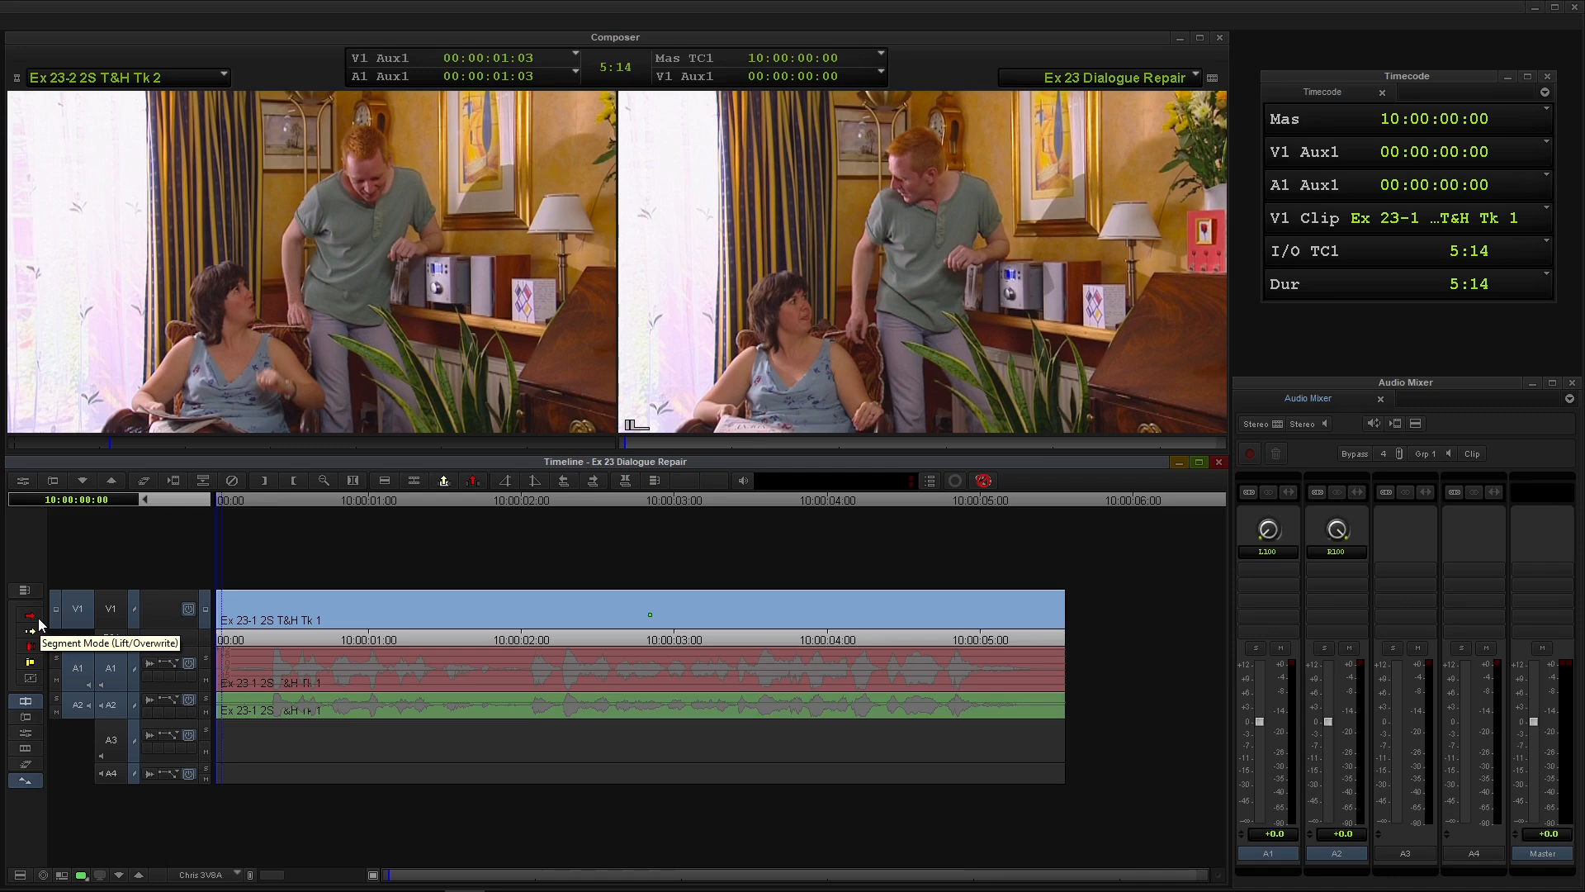
Play the sequence and listen frame by frame from 10:00:01:21 to 10:00:03:19 to locate the dialogue needing repair
{"action": "key", "text": "space"}
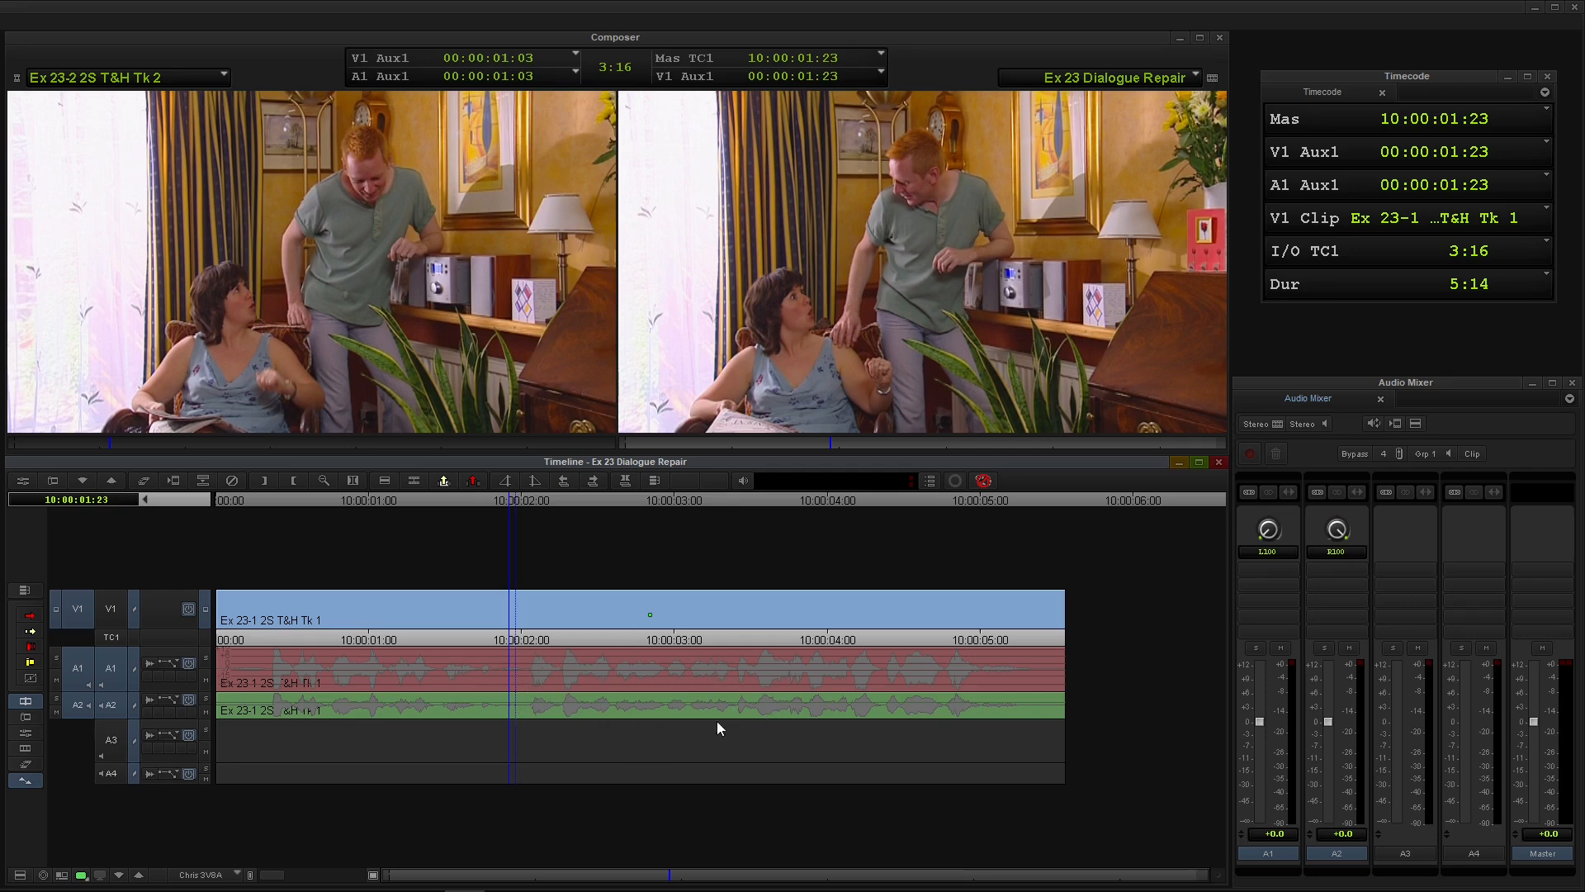
{"action": "left_click", "coordinate": [501, 680]}
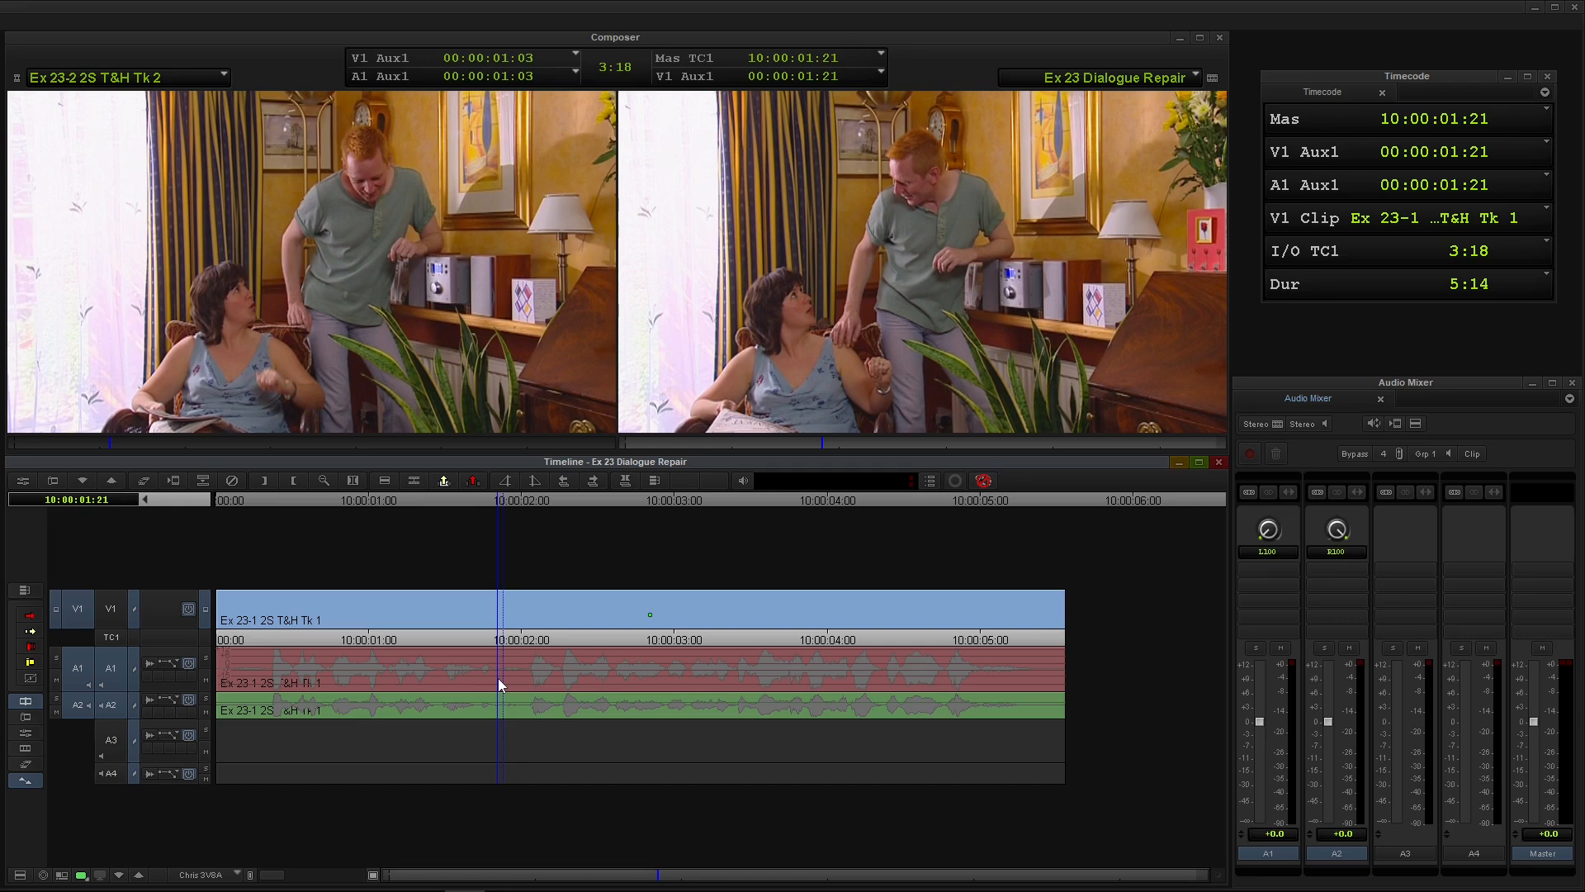
{"action": "key", "text": "Right"}
{"action": "key", "text": "Right"}
{"action": "key", "text": "Right"}
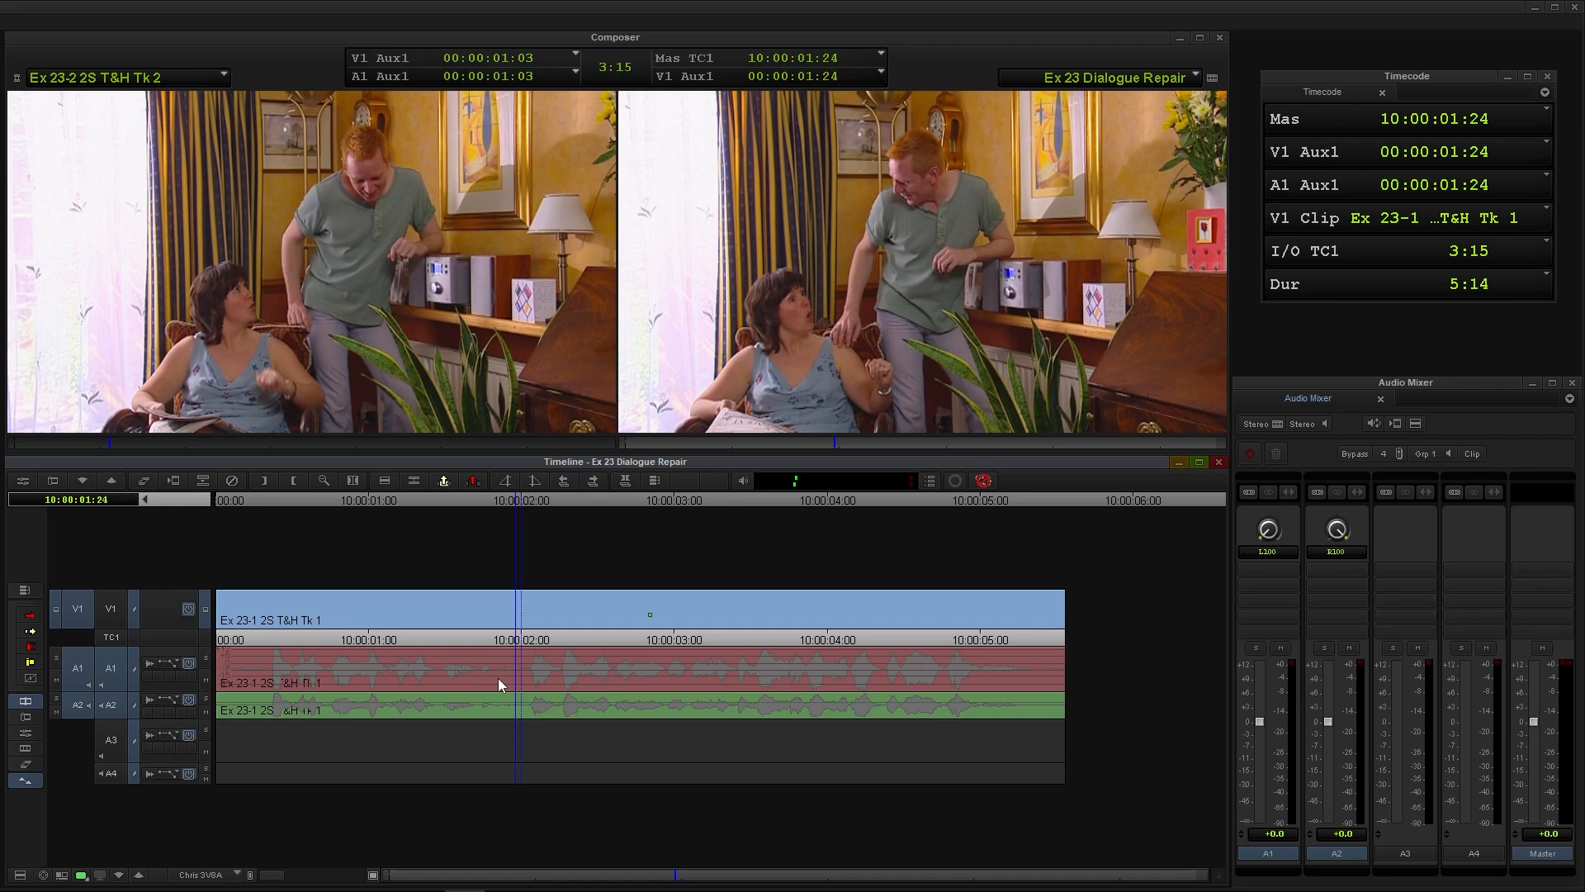
{"action": "key", "text": "Right"}
{"action": "key", "text": "Right"}
{"action": "key", "text": "Right"}
{"action": "key", "text": "Right"}
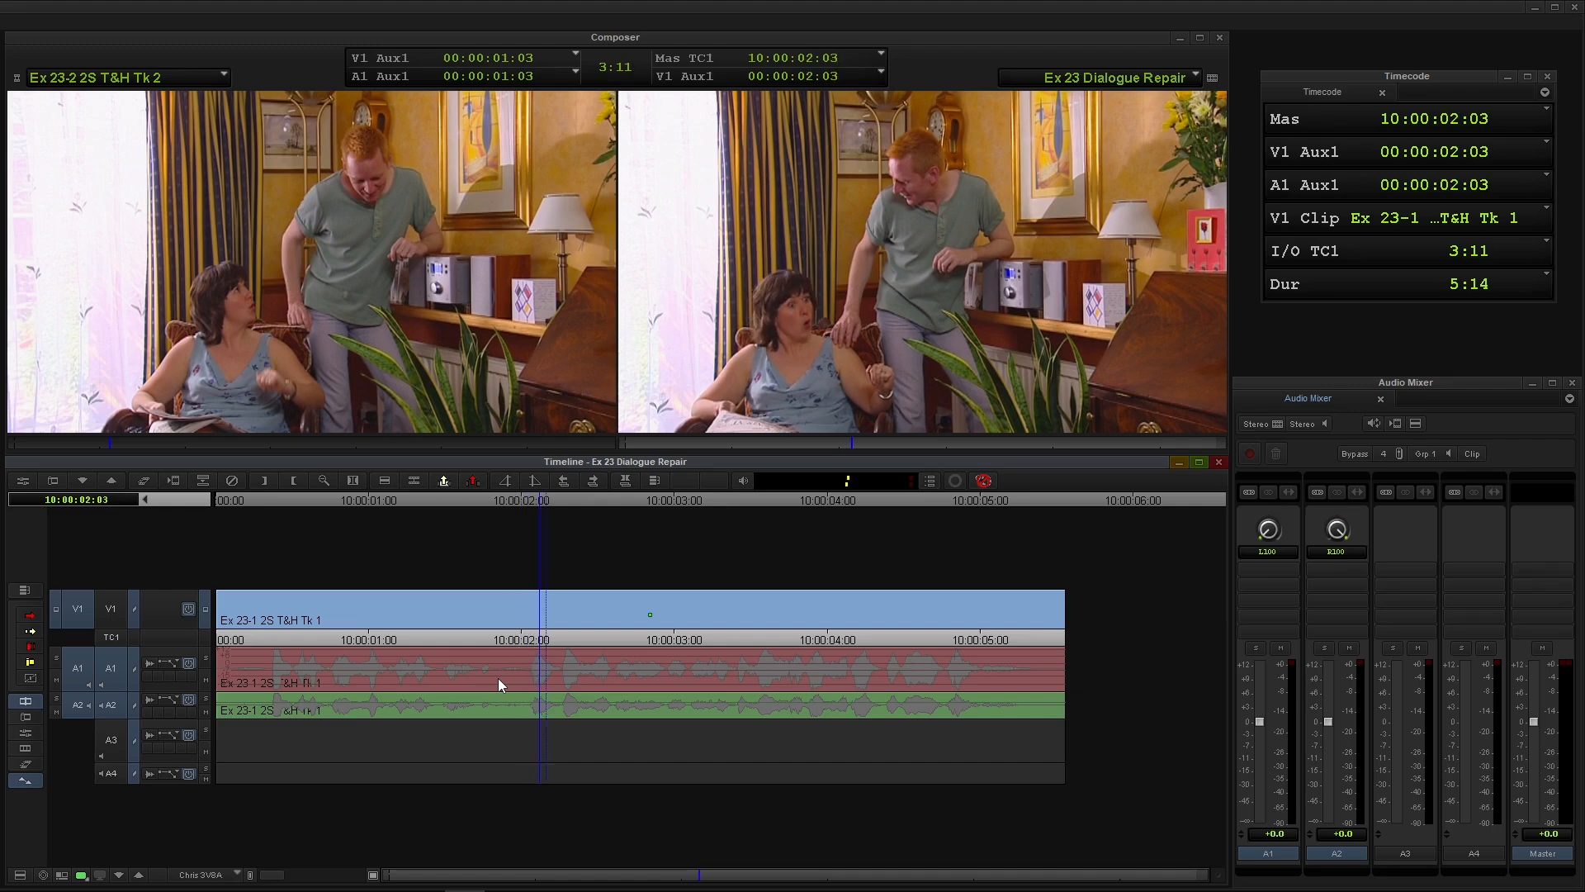
{"action": "key", "text": "Right"}
{"action": "key", "text": "Right"}
{"action": "key", "text": "Right"}
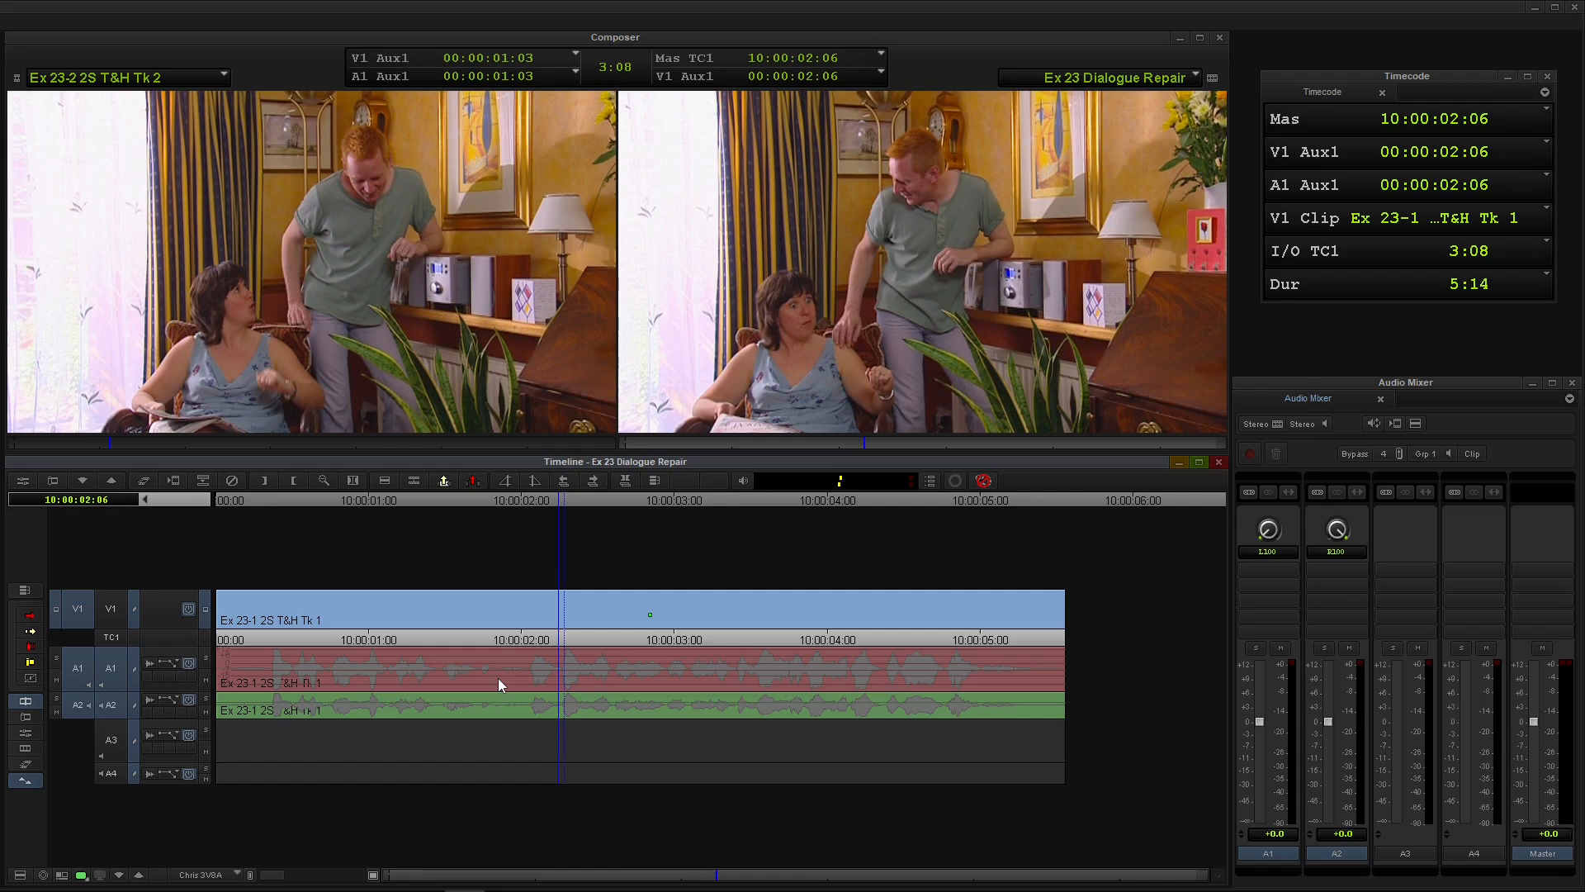
{"action": "key", "text": "Right"}
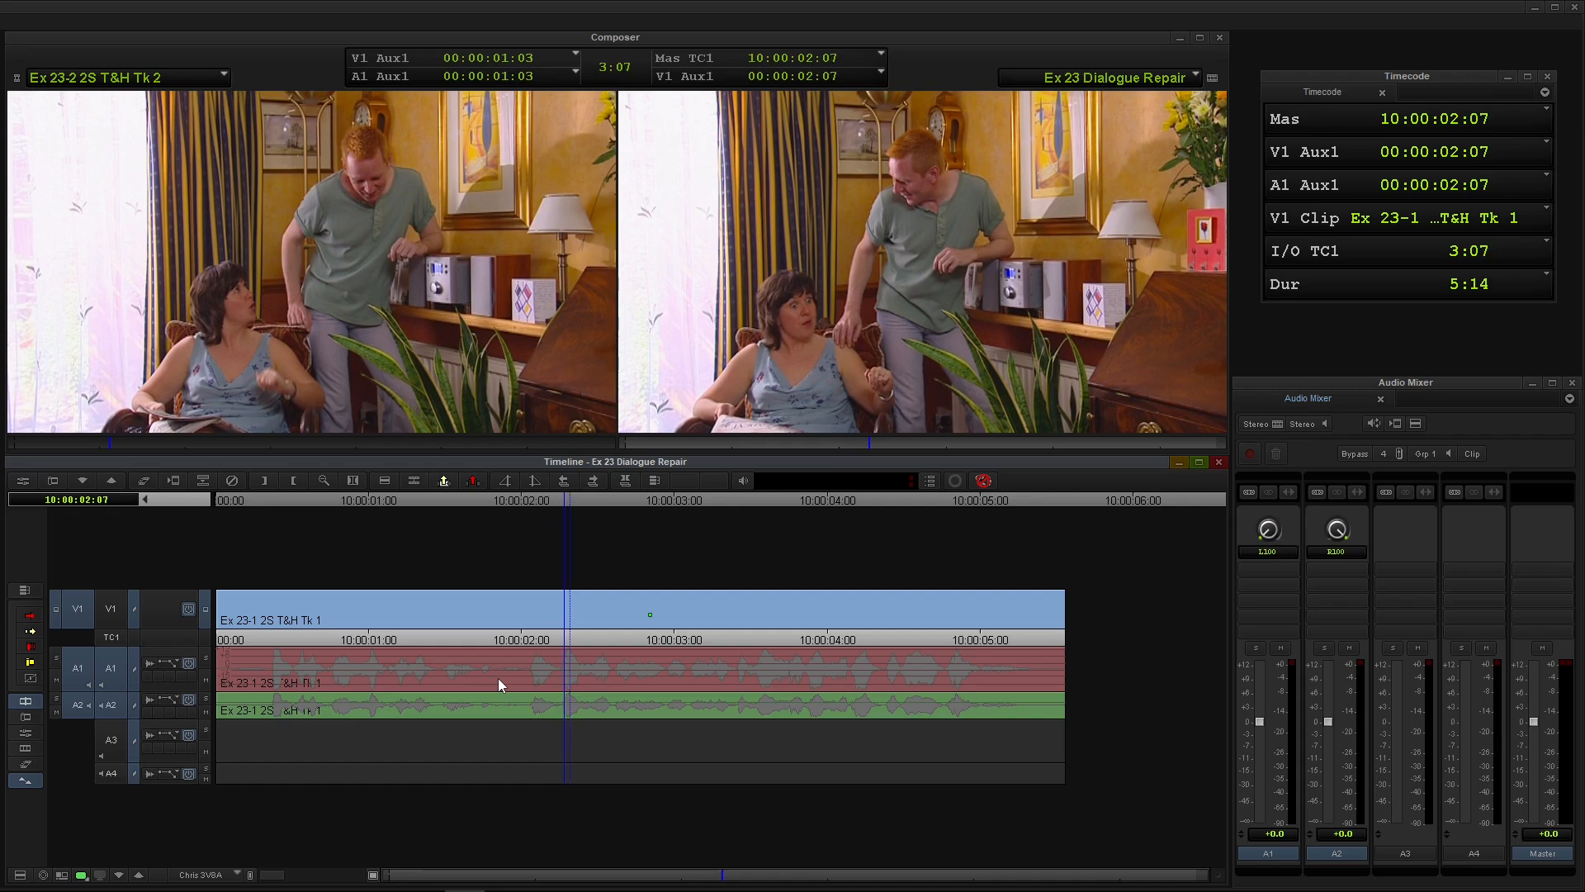
{"action": "key", "text": "Right"}
{"action": "key", "text": "Right"}
{"action": "key", "text": "Right"}
{"action": "key", "text": "Right"}
{"action": "key", "text": "Right"}
{"action": "key", "text": "Right"}
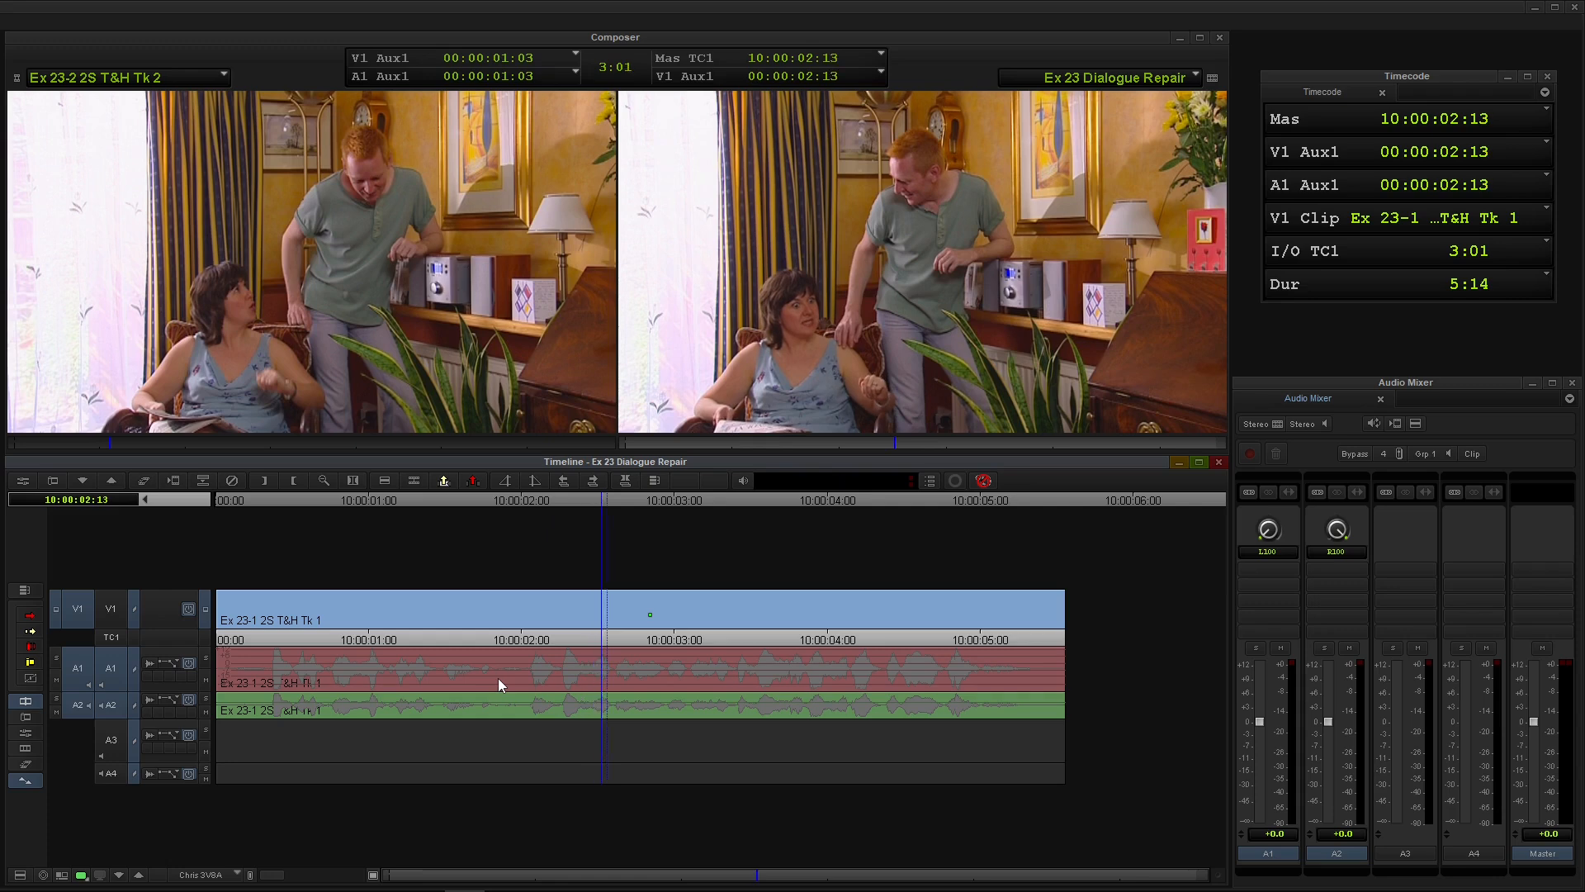
{"action": "key", "text": "Right"}
{"action": "key", "text": "Right"}
{"action": "key", "text": "Right"}
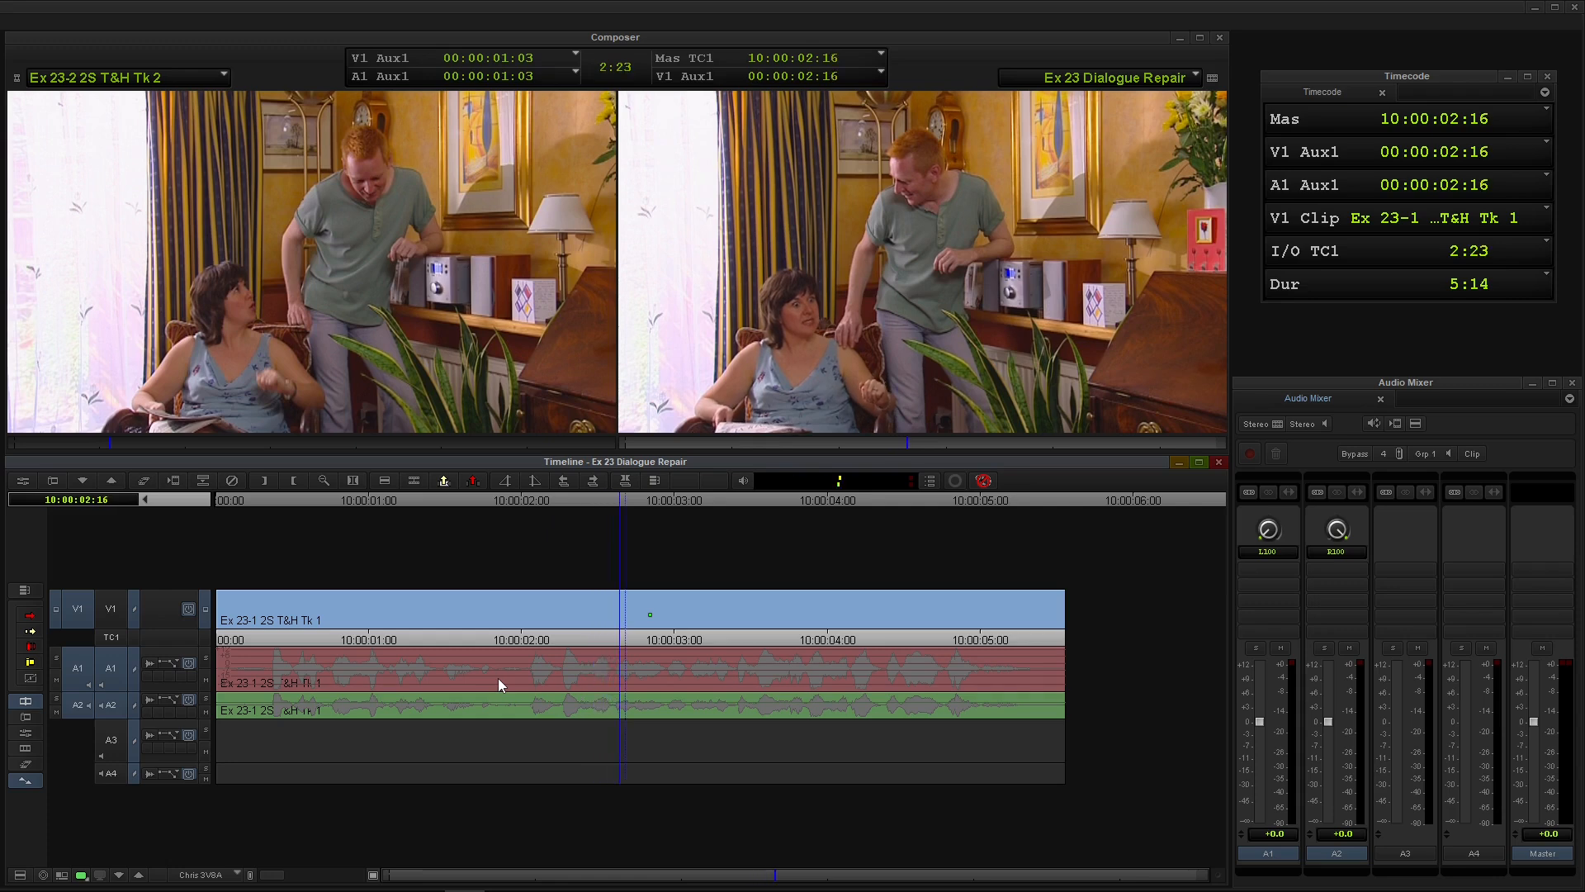
{"action": "key", "text": "Right"}
{"action": "key", "text": "Right"}
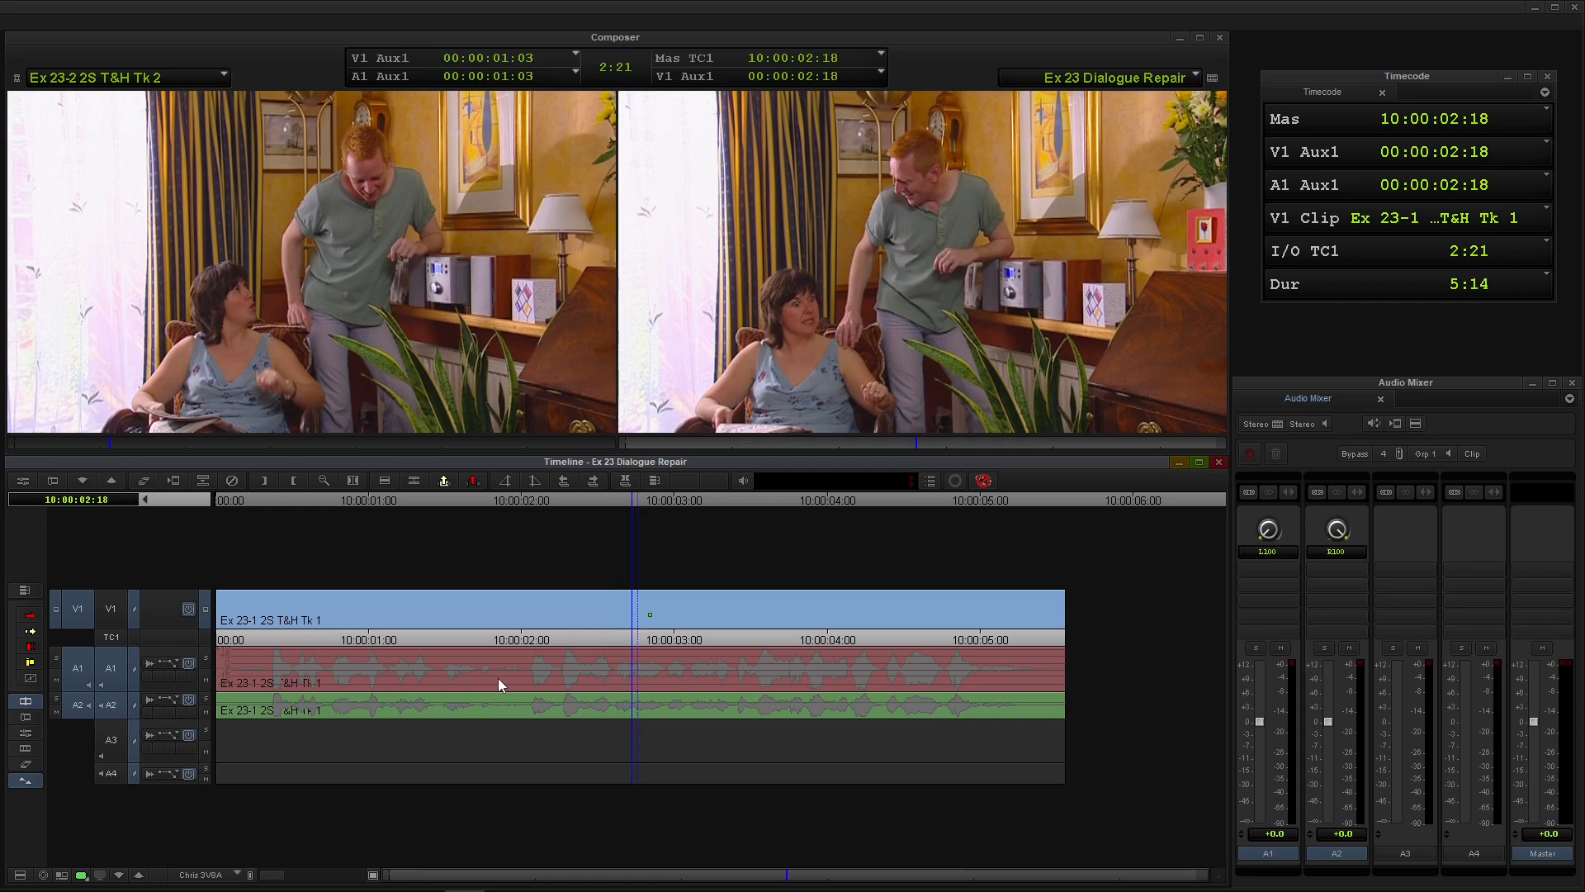
{"action": "key", "text": "Right"}
{"action": "key", "text": "Right"}
{"action": "key", "text": "Right"}
{"action": "key", "text": "Right"}
{"action": "key", "text": "Right"}
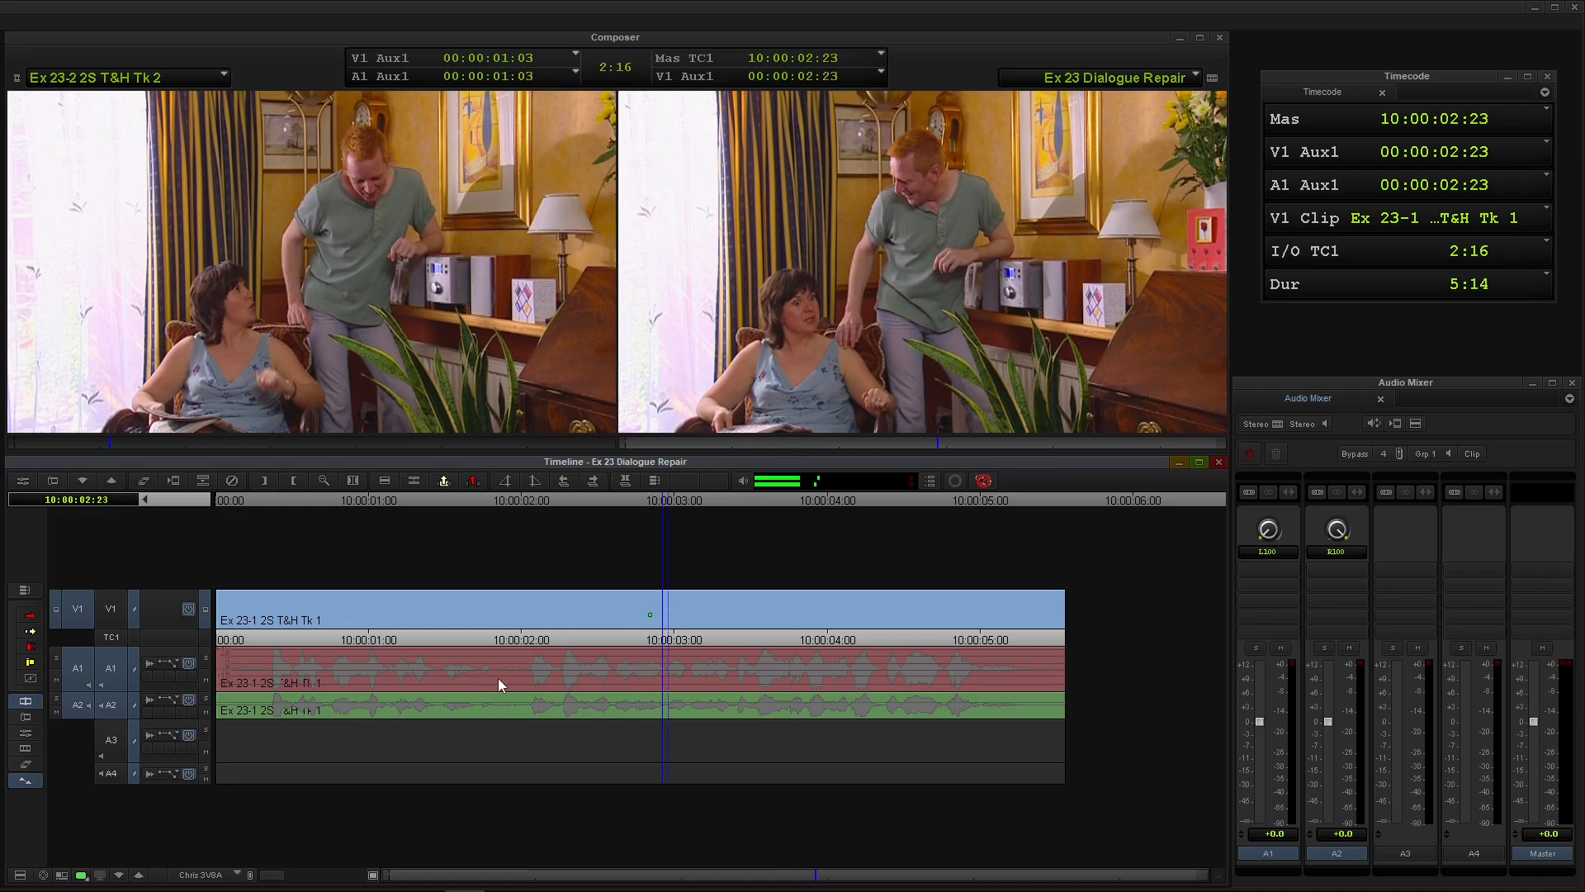
{"action": "key", "text": "Right"}
{"action": "key", "text": "Right"}
{"action": "key", "text": "Right"}
{"action": "key", "text": "Right"}
{"action": "key", "text": "Right"}
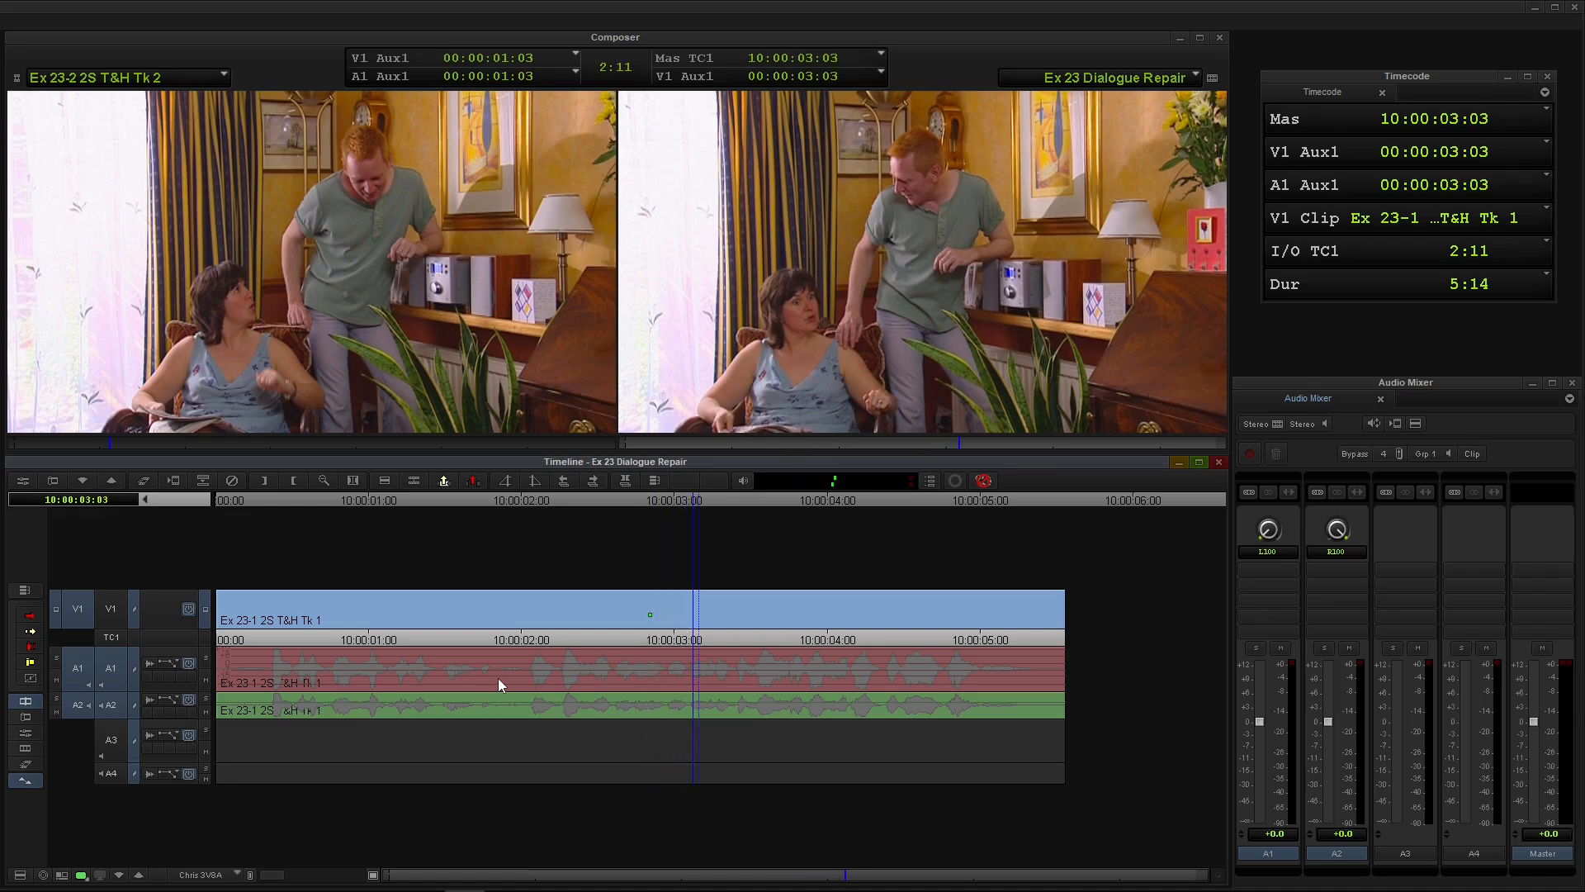
{"action": "key", "text": "Right"}
{"action": "key", "text": "Right"}
{"action": "key", "text": "Right"}
{"action": "key", "text": "Right"}
{"action": "key", "text": "Right"}
{"action": "key", "text": "Right"}
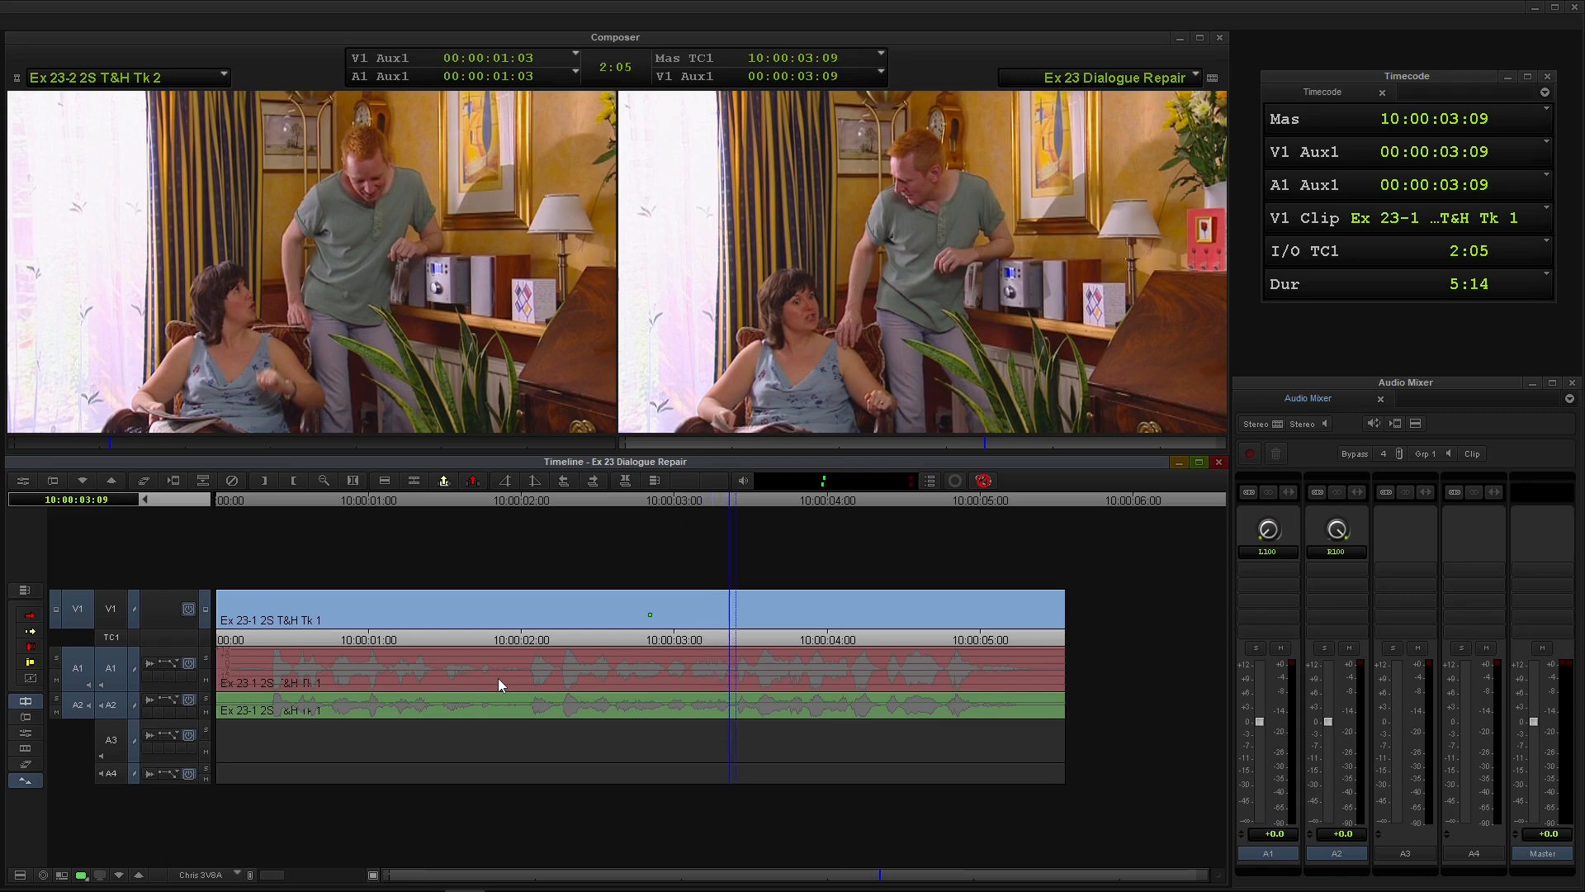
{"action": "key", "text": "Right"}
{"action": "key", "text": "Right"}
{"action": "key", "text": "Right"}
{"action": "key", "text": "Right"}
{"action": "key", "text": "Right"}
{"action": "key", "text": "Right"}
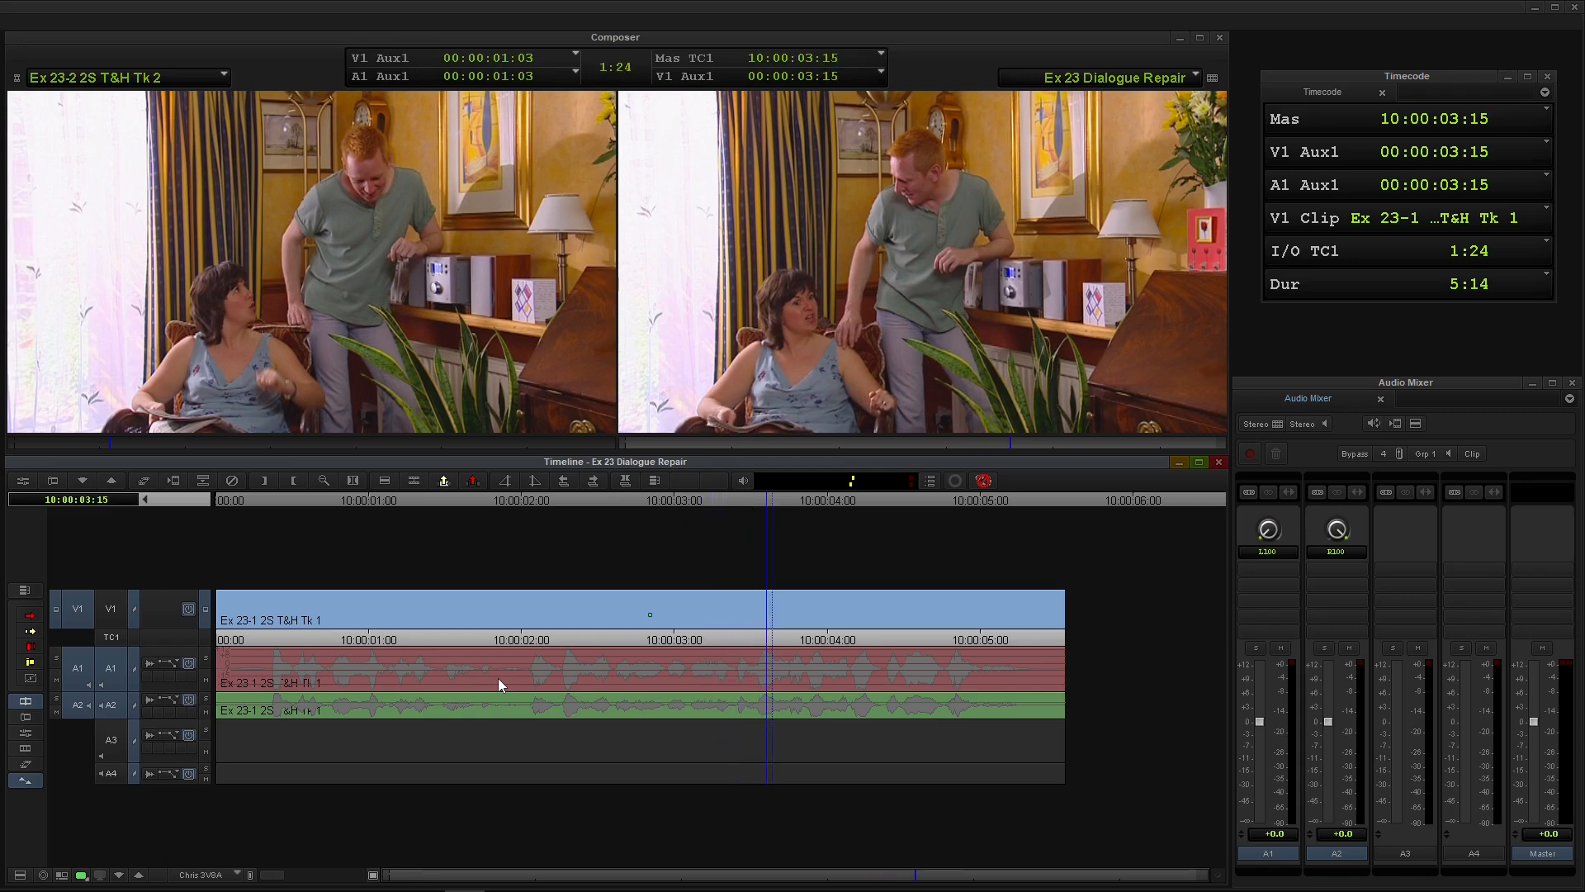
{"action": "key", "text": "Right"}
{"action": "key", "text": "Right"}
{"action": "key", "text": "Right"}
{"action": "key", "text": "Right"}
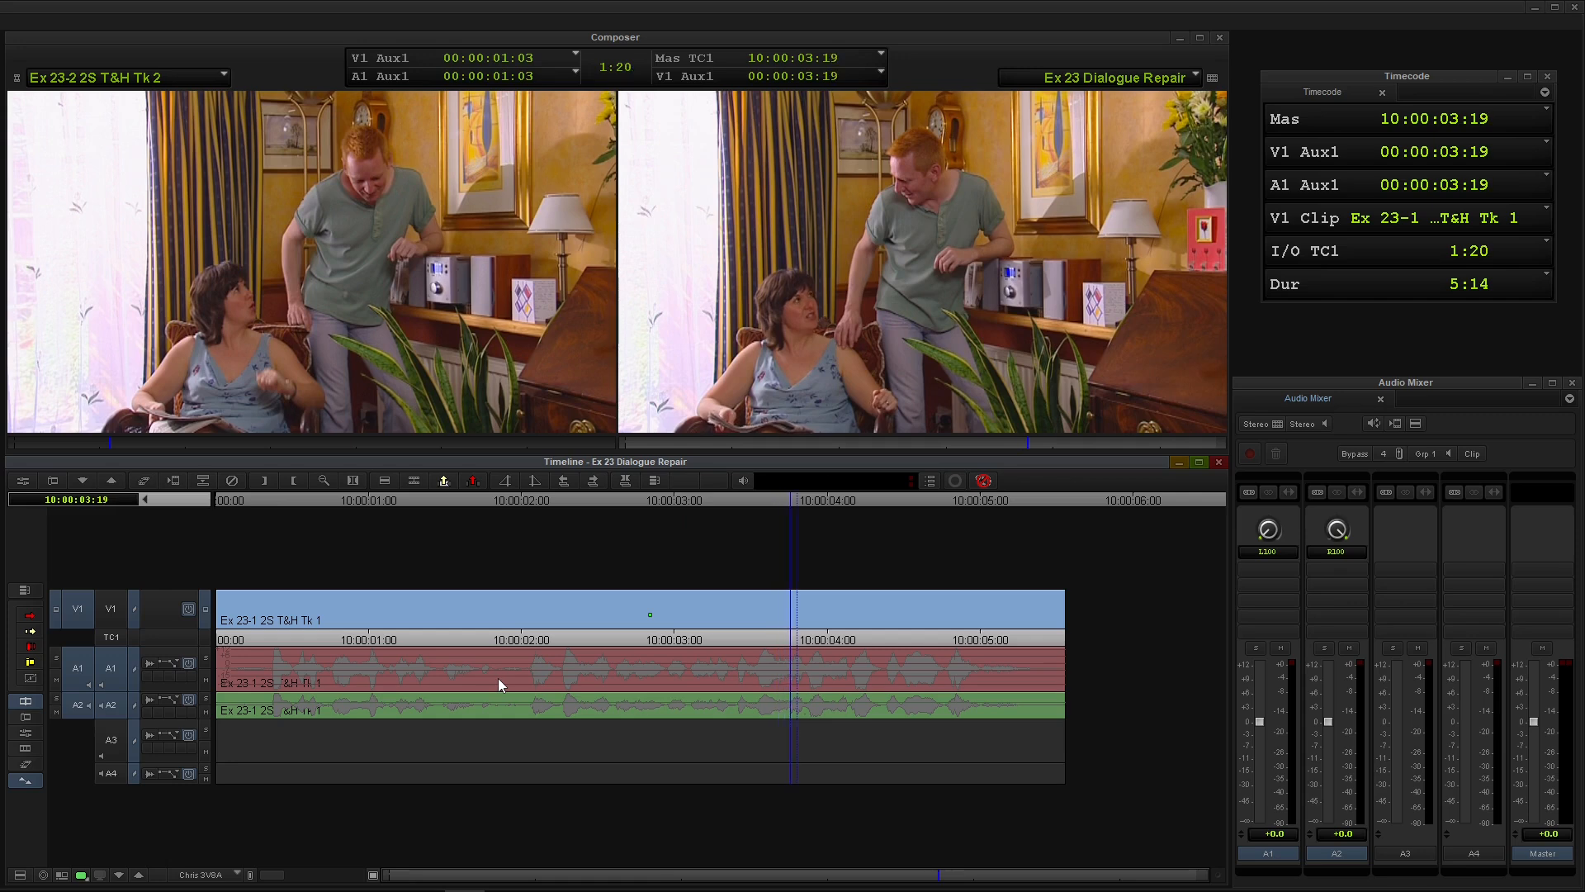
Mark the IN point of the section to replace in the sequence at 10:00:02:24
{"action": "left_click", "coordinate": [642, 636]}
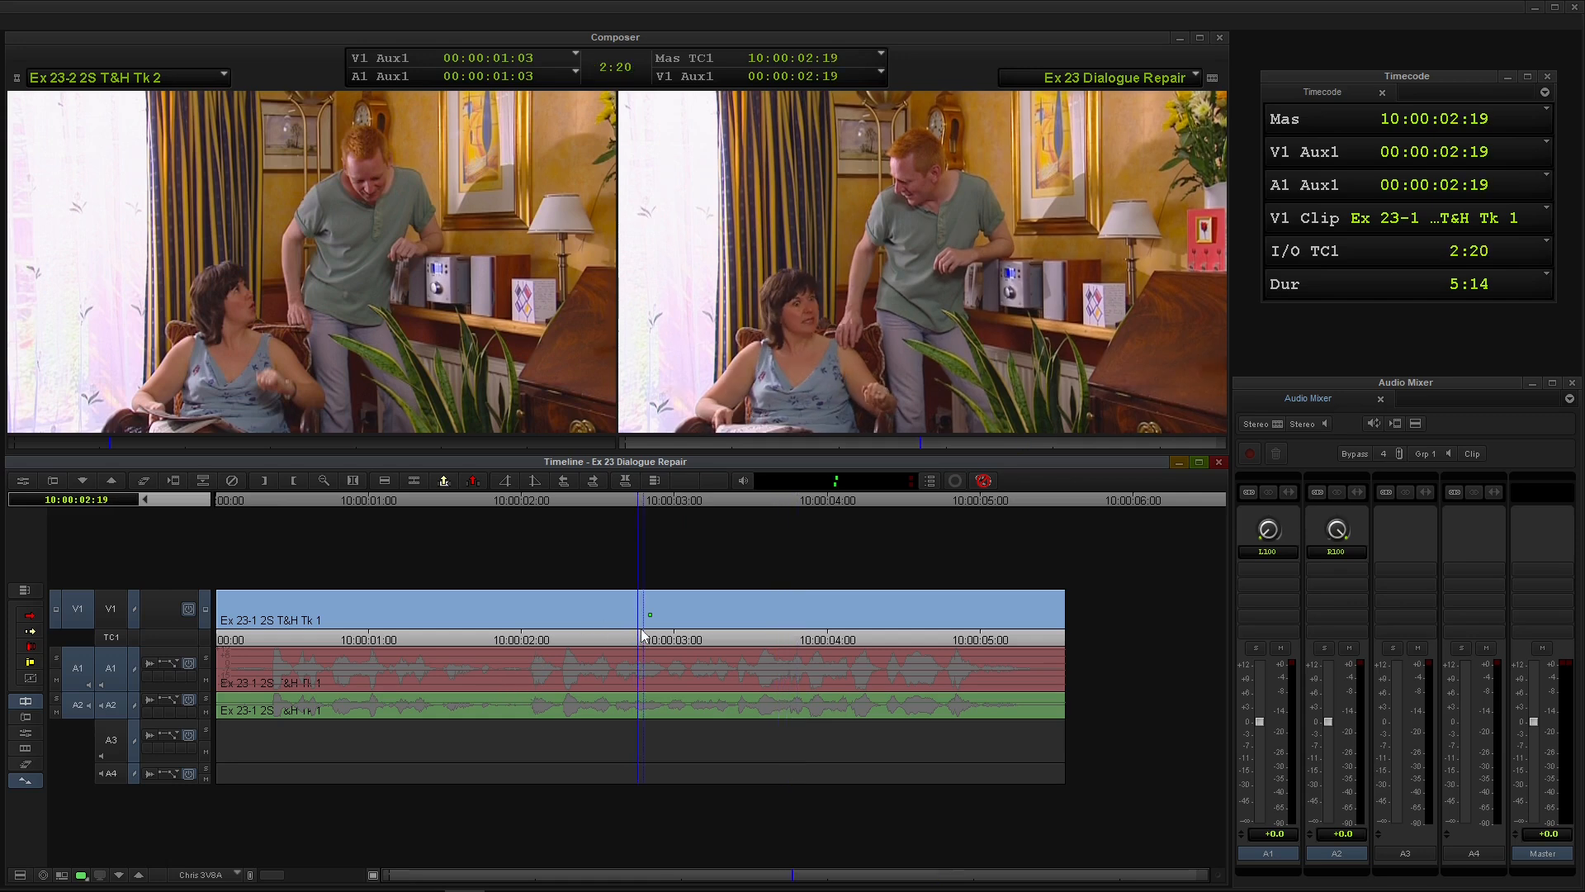
{"action": "key", "text": "Right"}
{"action": "key", "text": "Right"}
{"action": "key", "text": "Right"}
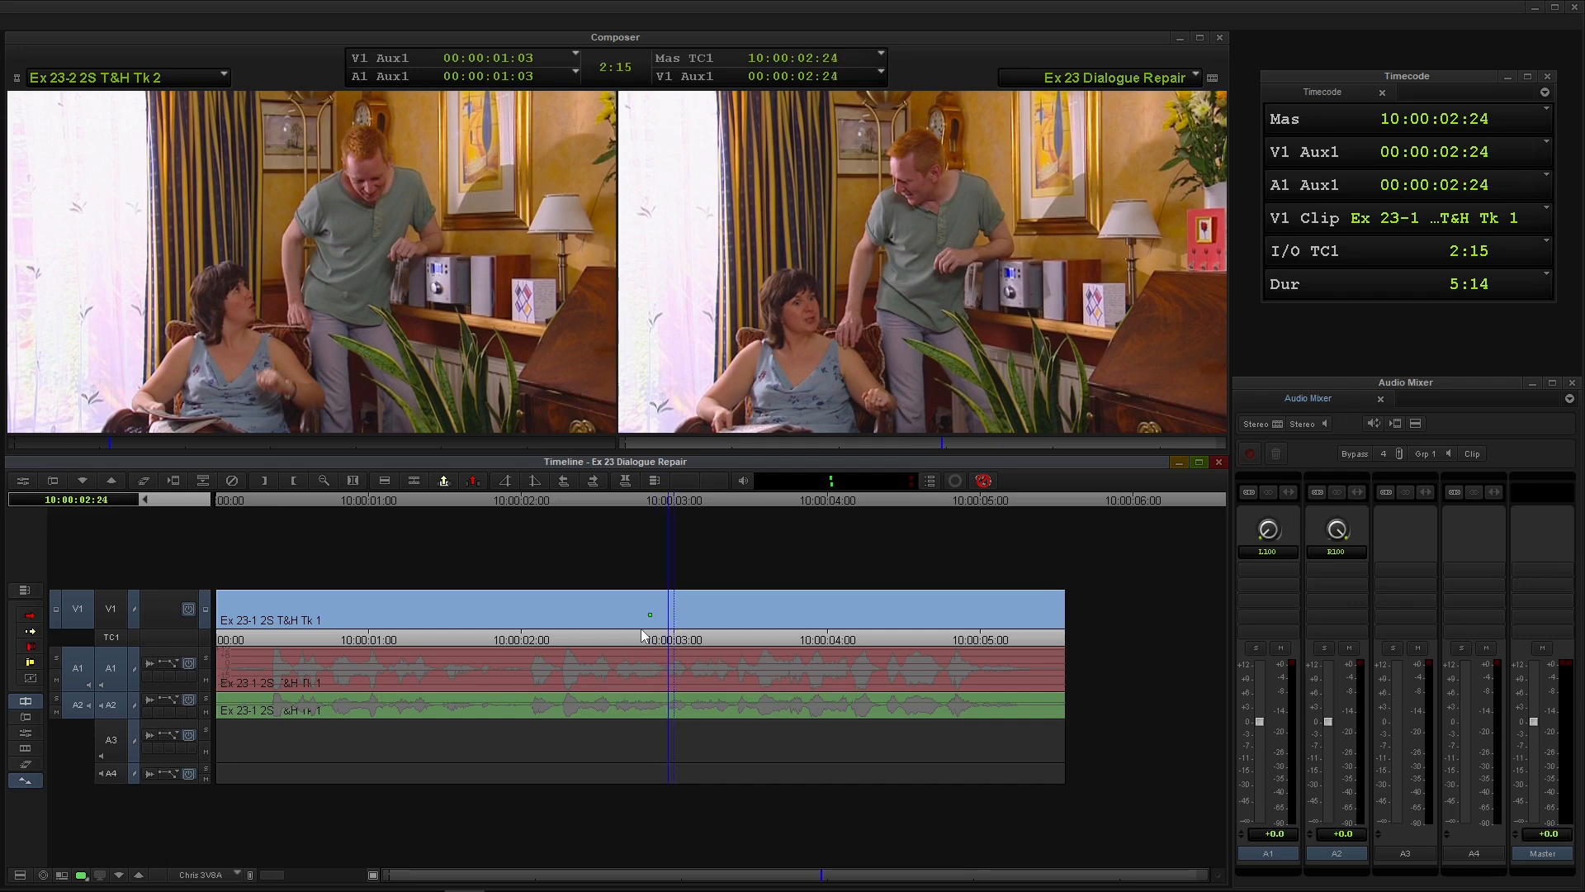
{"action": "key", "text": "Right"}
{"action": "key", "text": "i"}
Mark the OUT point of the section to replace at 10:00:03:09, covering only audio tracks A1 and A2
{"action": "key", "text": "Right"}
{"action": "key", "text": "Right"}
{"action": "key", "text": "Right"}
{"action": "key", "text": "Right"}
{"action": "key", "text": "Right"}
{"action": "key", "text": "Right"}
{"action": "key", "text": "Right"}
{"action": "key", "text": "Right"}
{"action": "key", "text": "Right"}
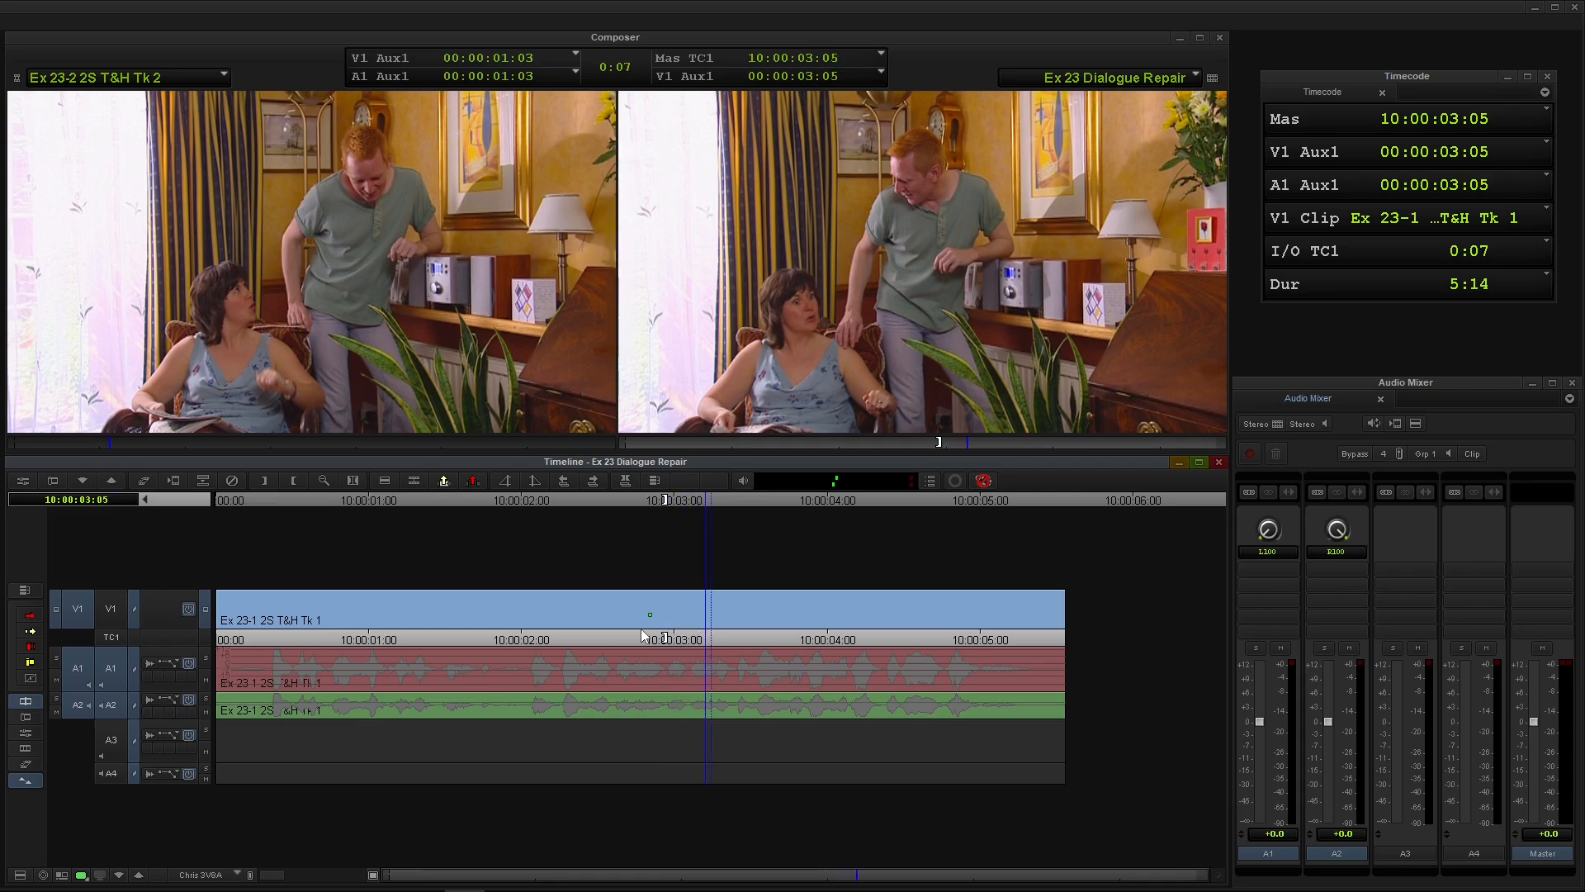
{"action": "key", "text": "Right"}
{"action": "key", "text": "Right"}
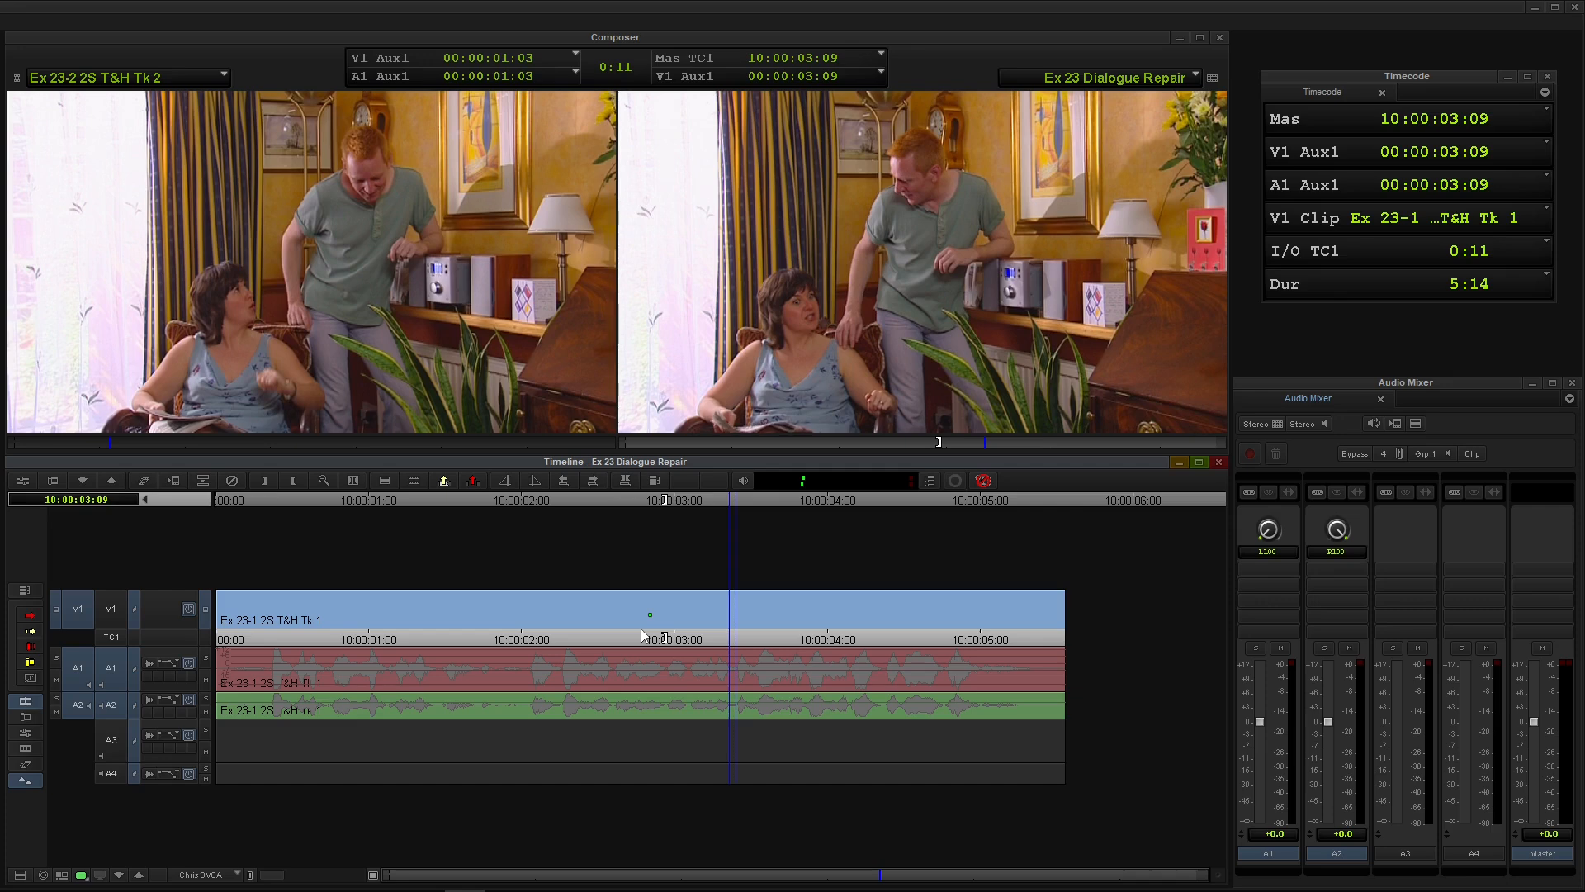
{"action": "key", "text": "Left"}
{"action": "key", "text": "o"}
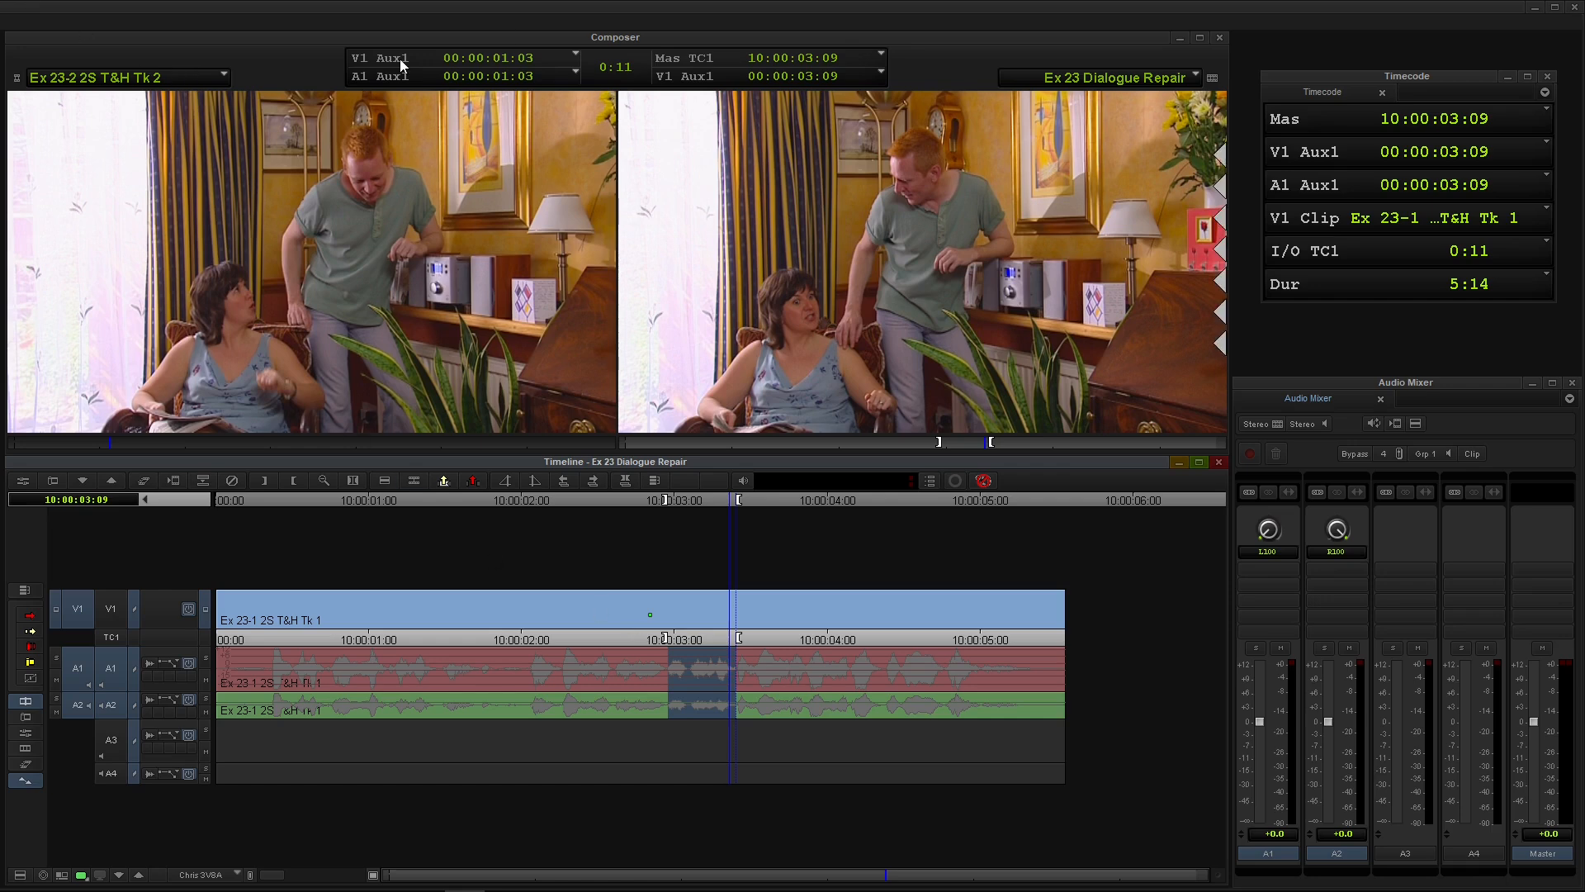
Display the waveforms of source clip Ex 23-2 2S T&H Tk 2 in the timeline and play its dialogue to find the matching words
{"action": "left_click", "coordinate": [63, 878]}
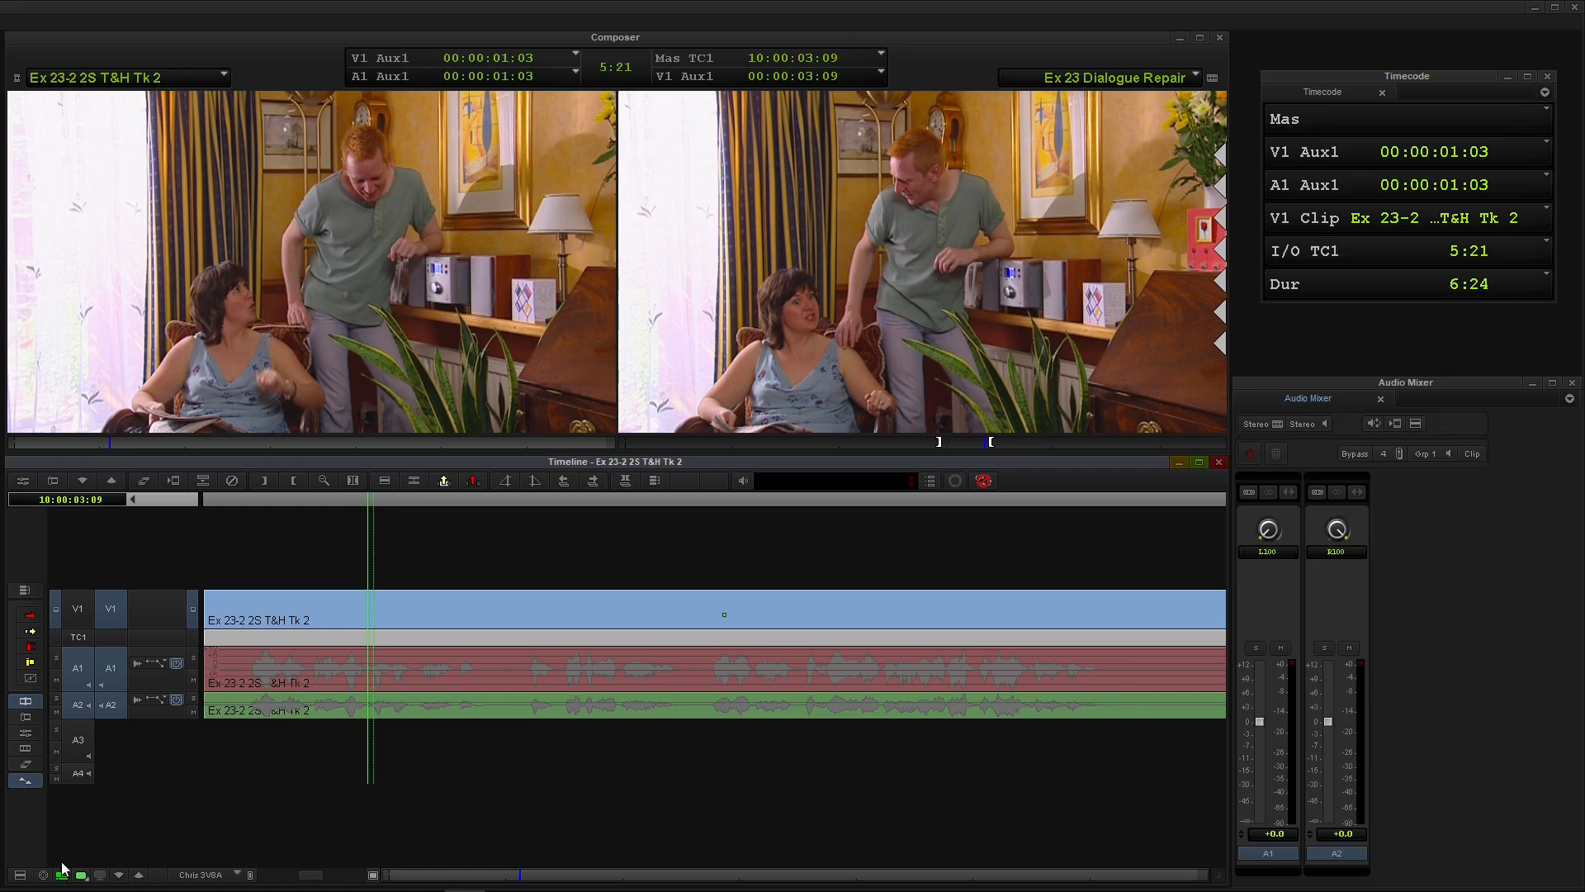
{"action": "left_click", "coordinate": [526, 640]}
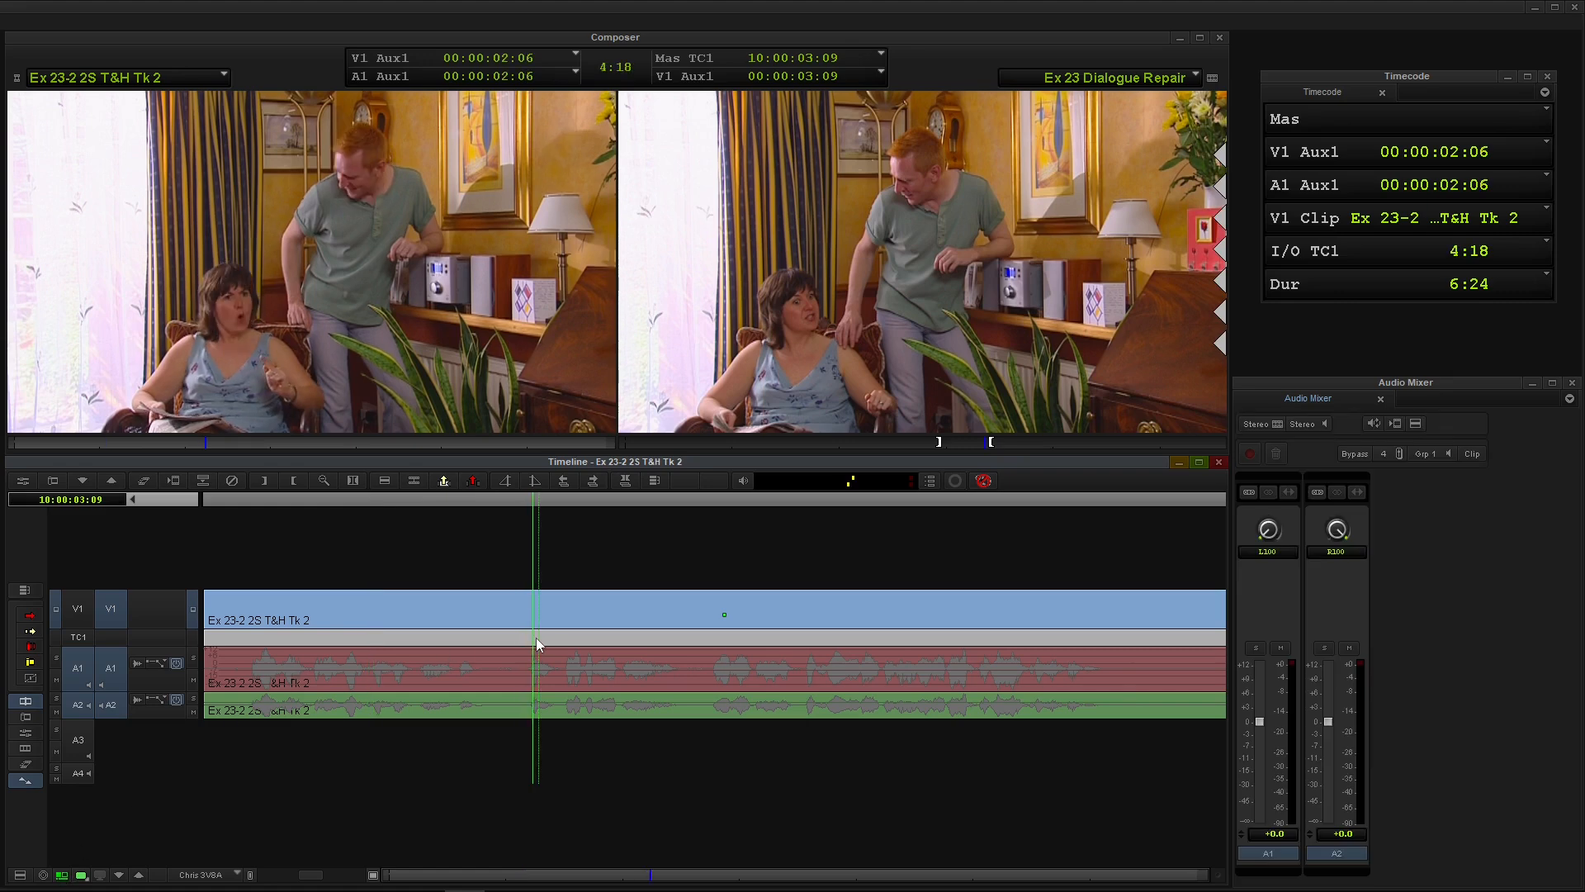
{"action": "left_click", "coordinate": [502, 639]}
{"action": "key", "text": "space"}
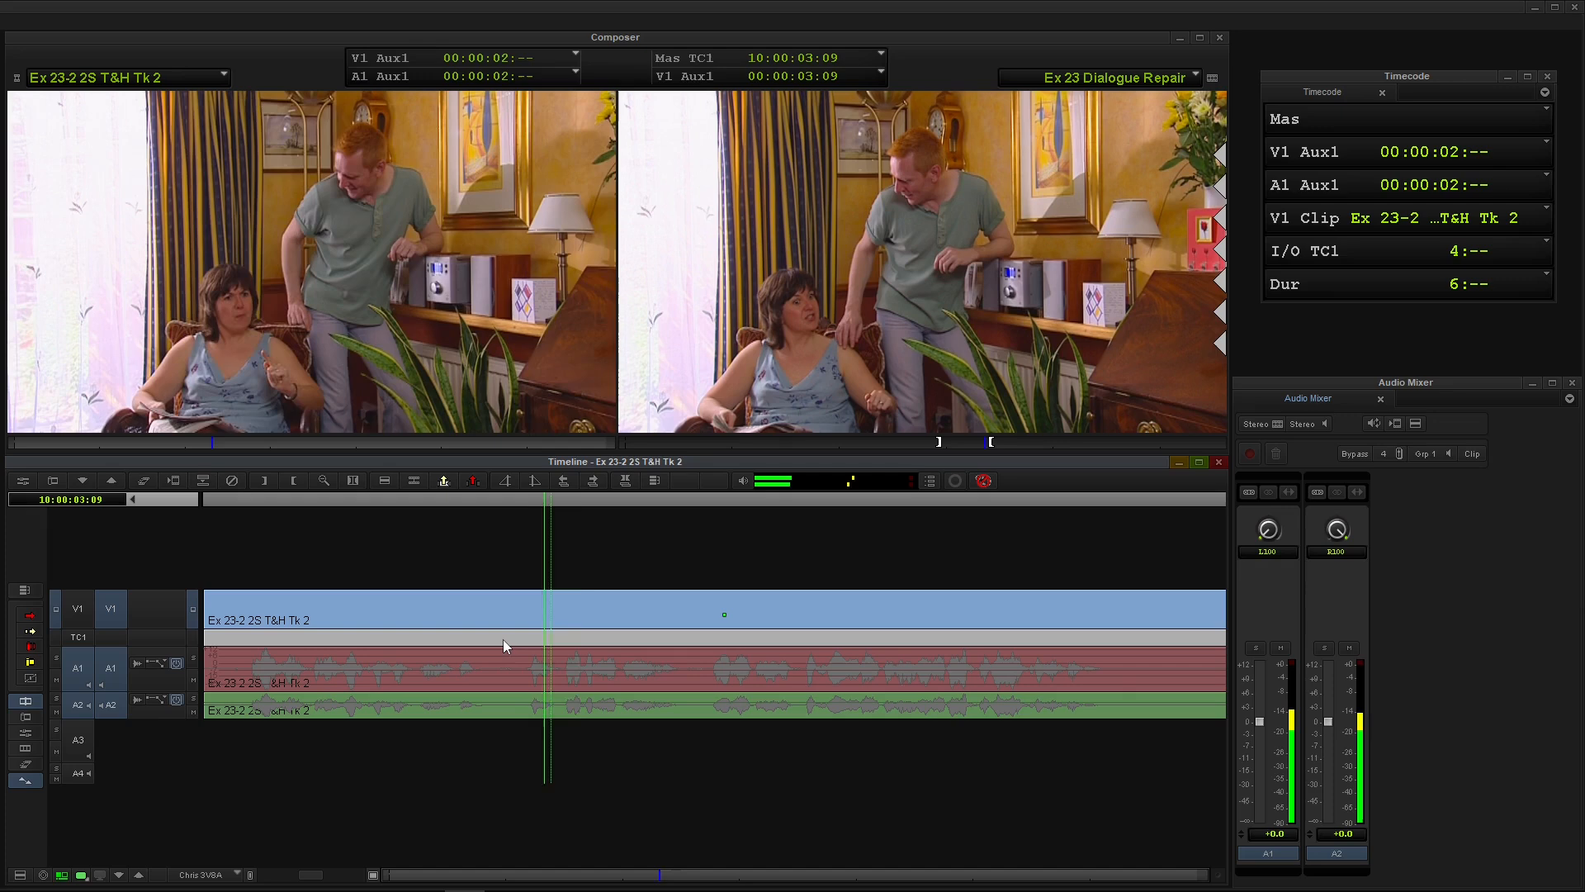
{"action": "key", "text": "space"}
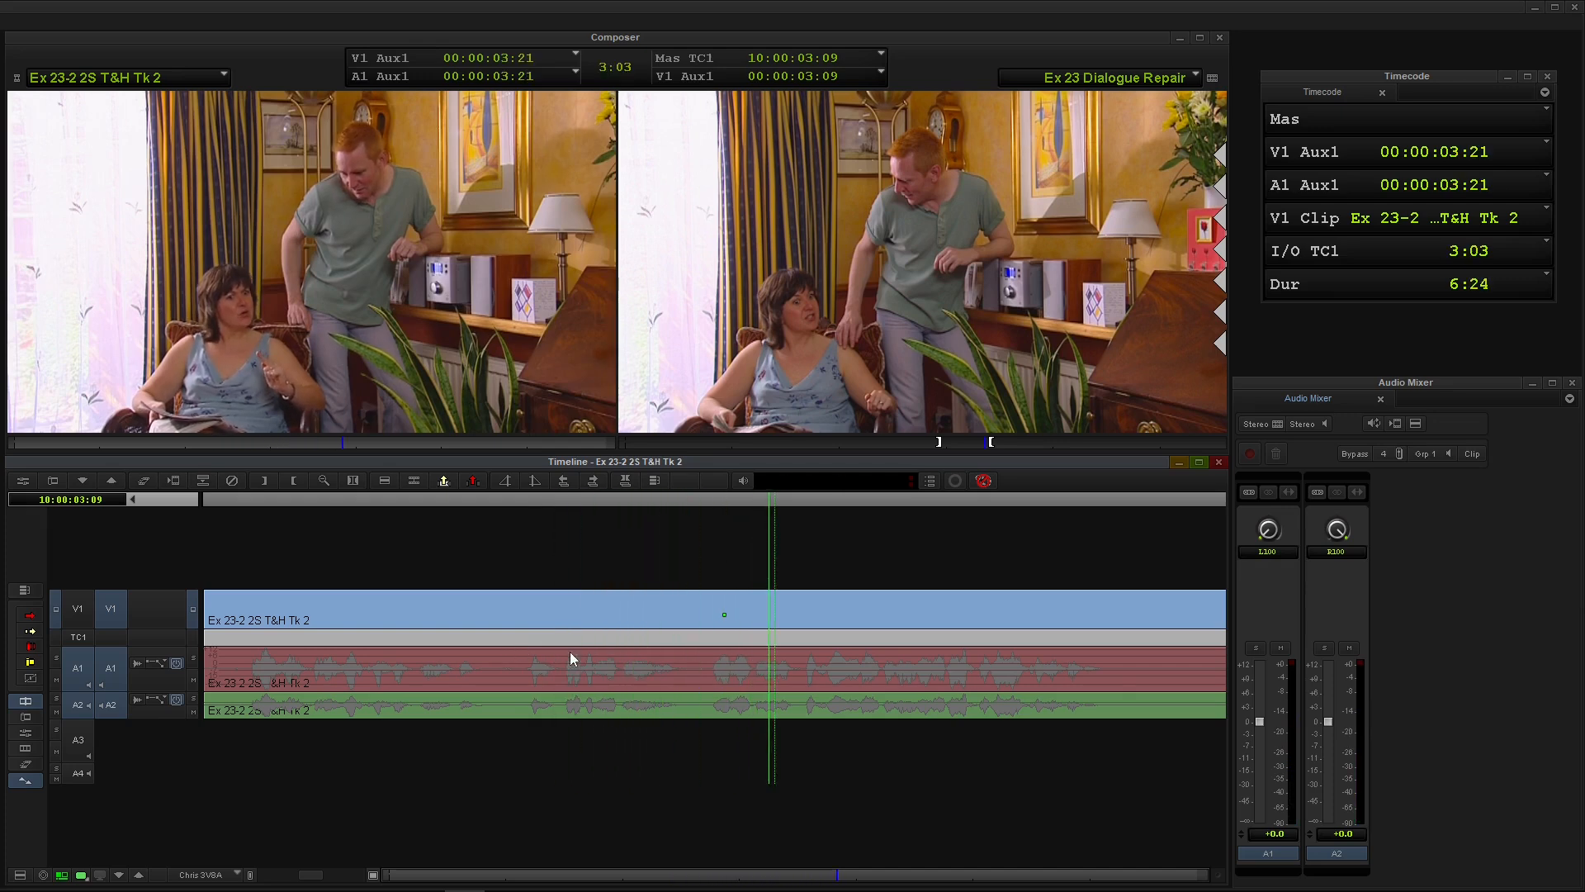
Mark an IN point at 00:00:03:15 in source clip Ex 23-2 2S T&H Tk 2, at the start of the replacement word
{"action": "left_click", "coordinate": [709, 652]}
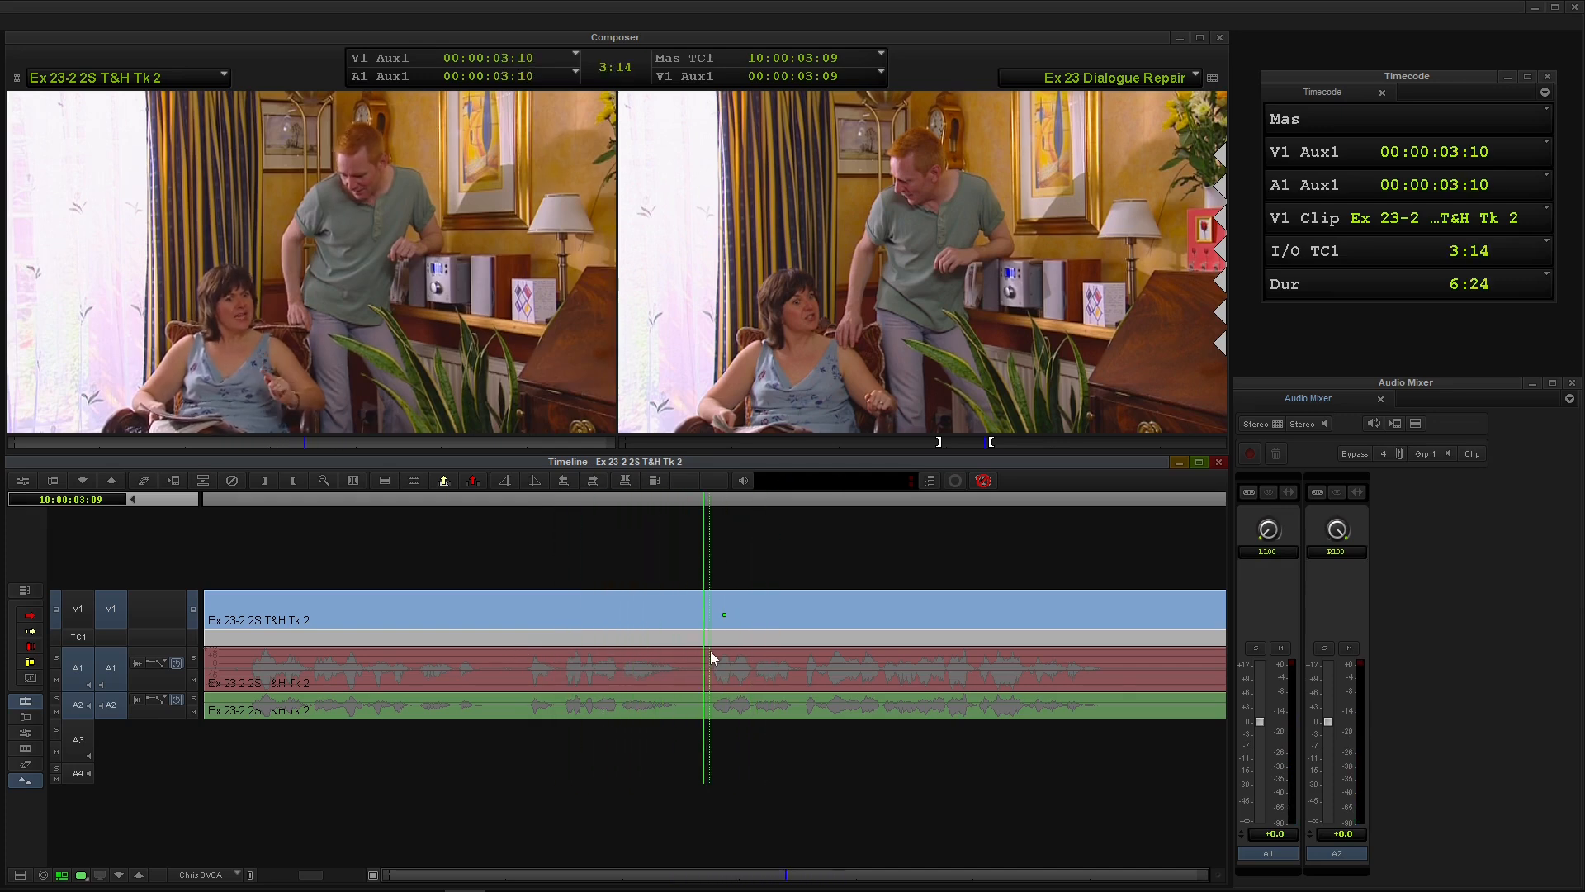
{"action": "key", "text": "Right"}
{"action": "key", "text": "Right"}
{"action": "key", "text": "Right"}
{"action": "key", "text": "Right"}
{"action": "key", "text": "Right"}
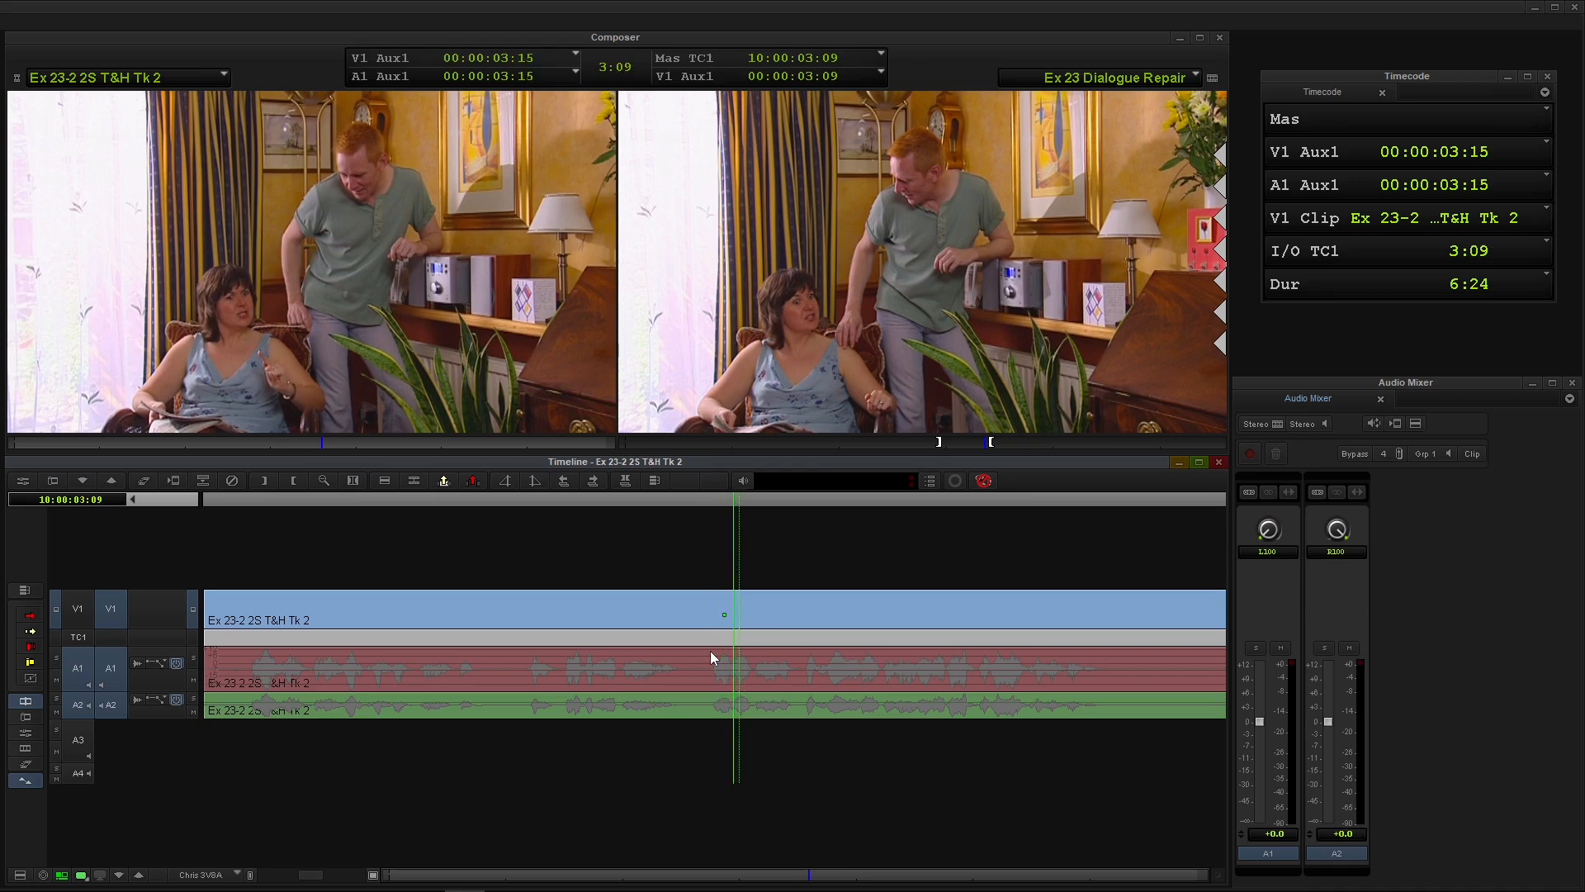
{"action": "key", "text": "o"}
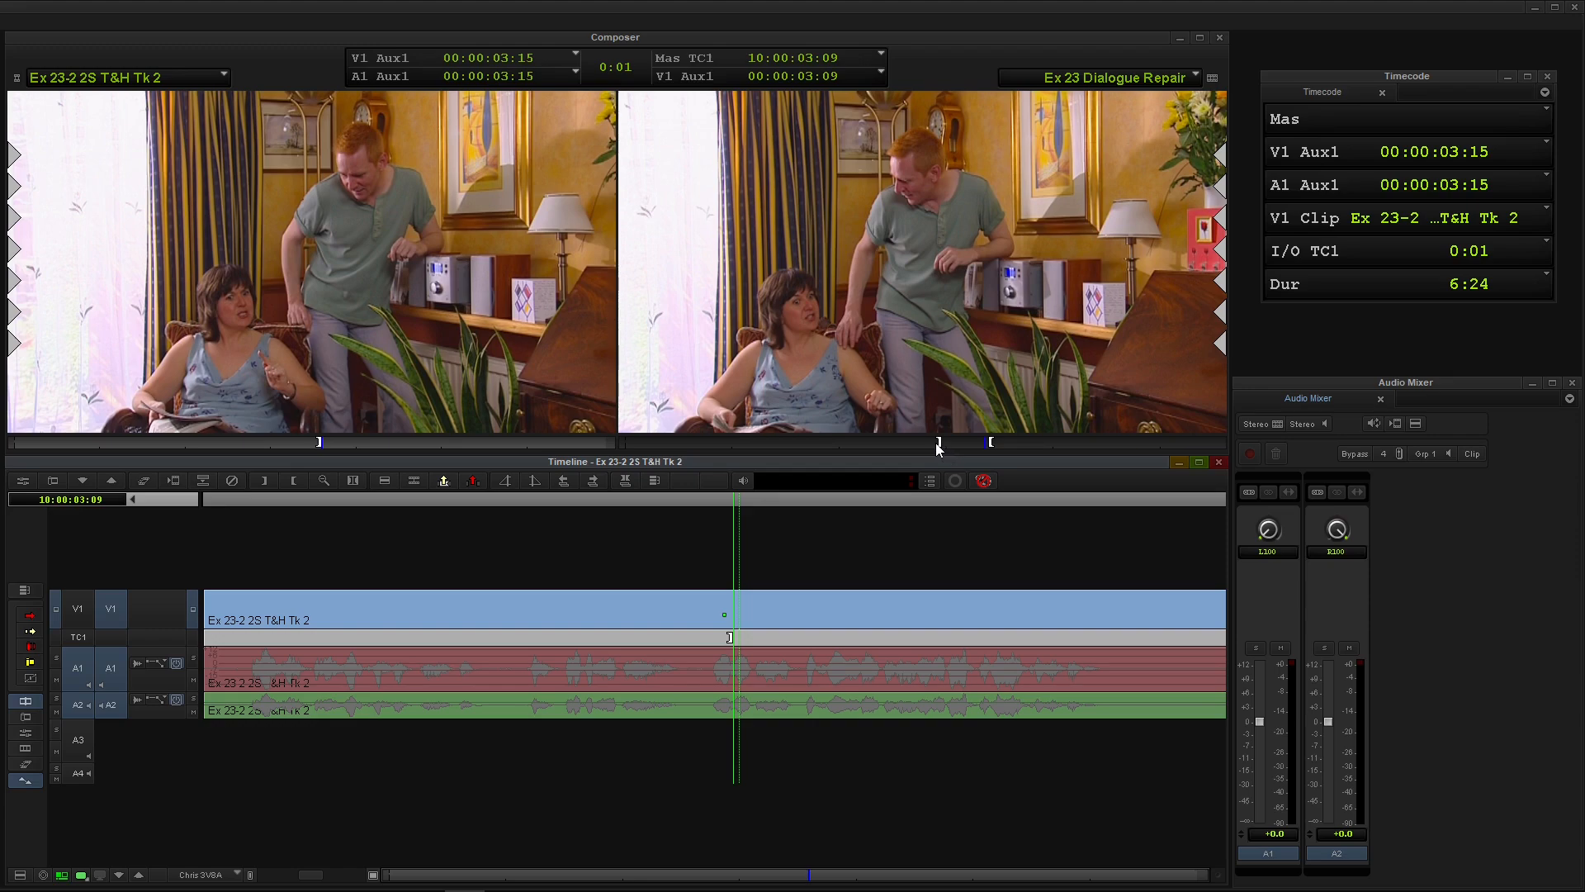
Overwrite the marked A1 and A2 section of the sequence with the Tk 2 audio, and play back the repaired line
{"action": "left_click", "coordinate": [888, 349]}
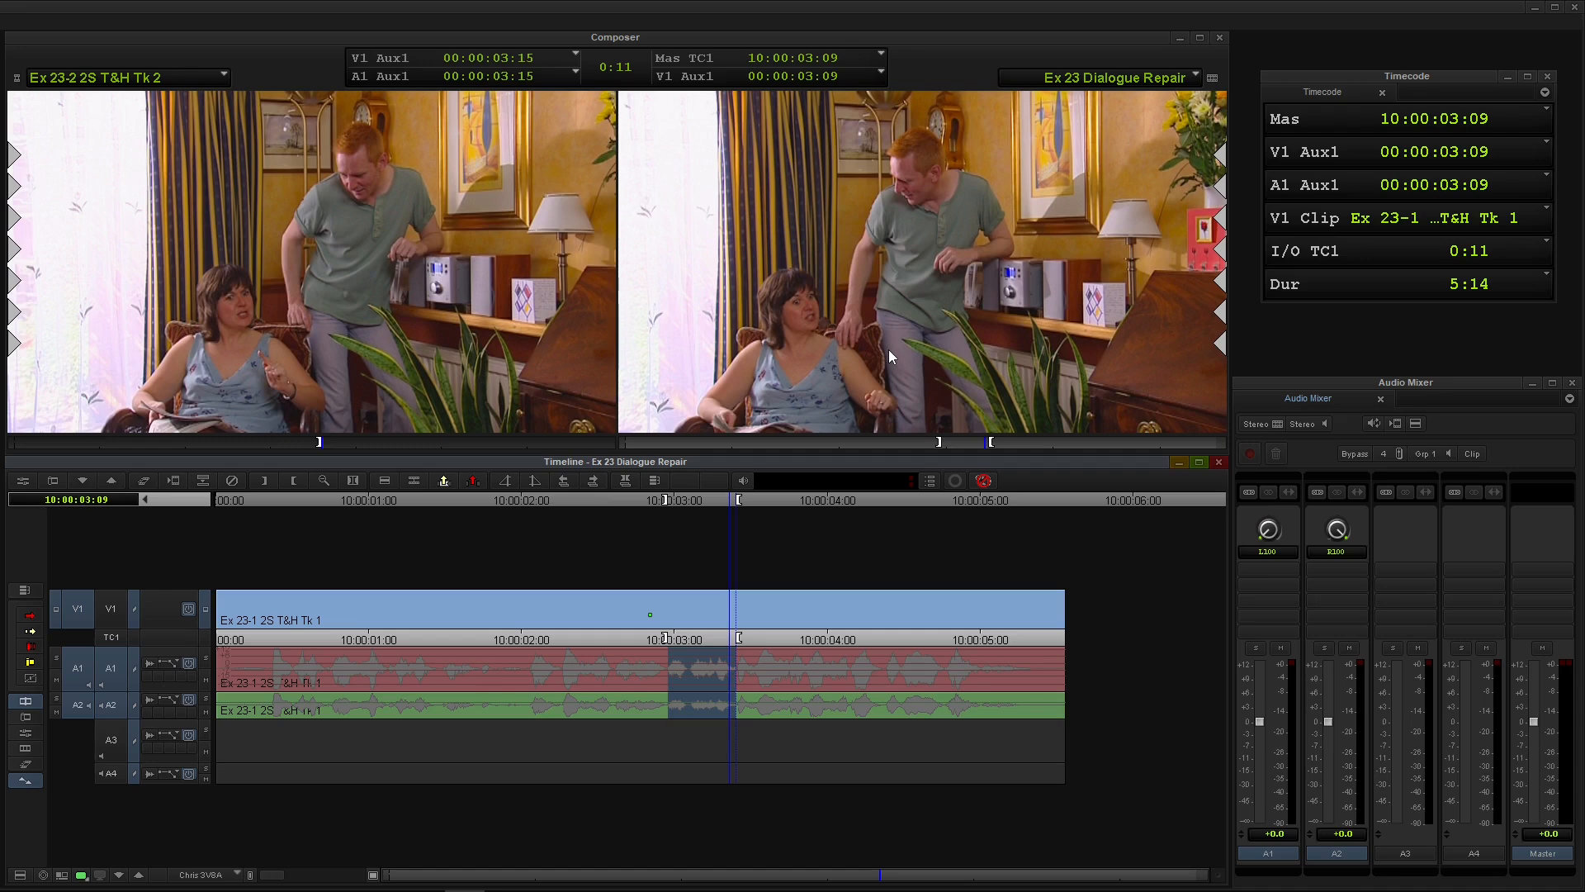
{"action": "key", "text": "b"}
{"action": "left_click", "coordinate": [506, 640]}
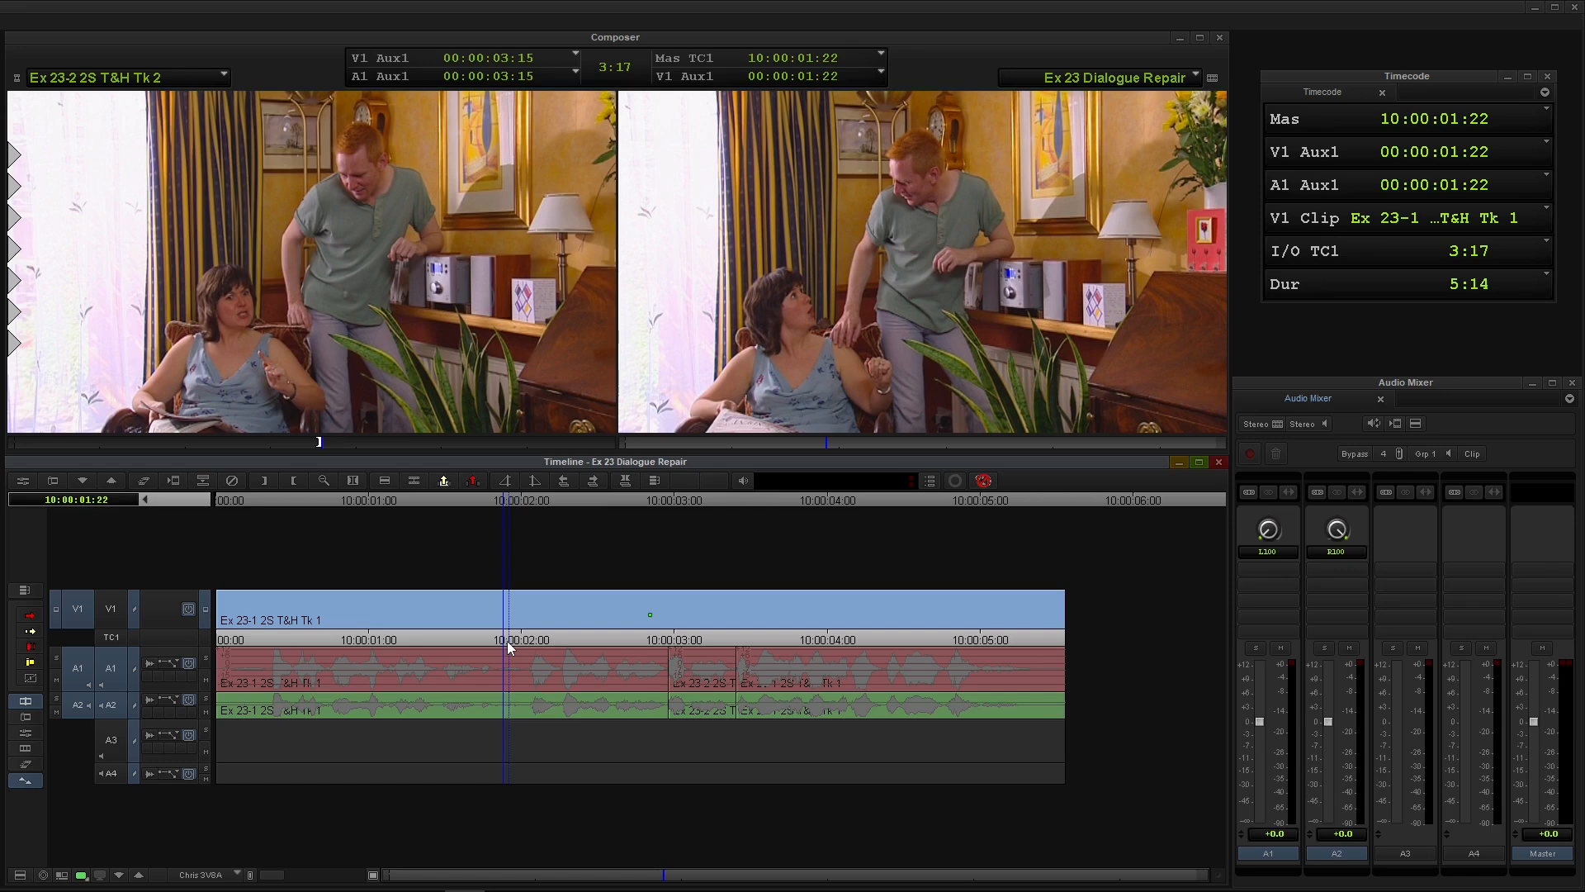
{"action": "key", "text": "space"}
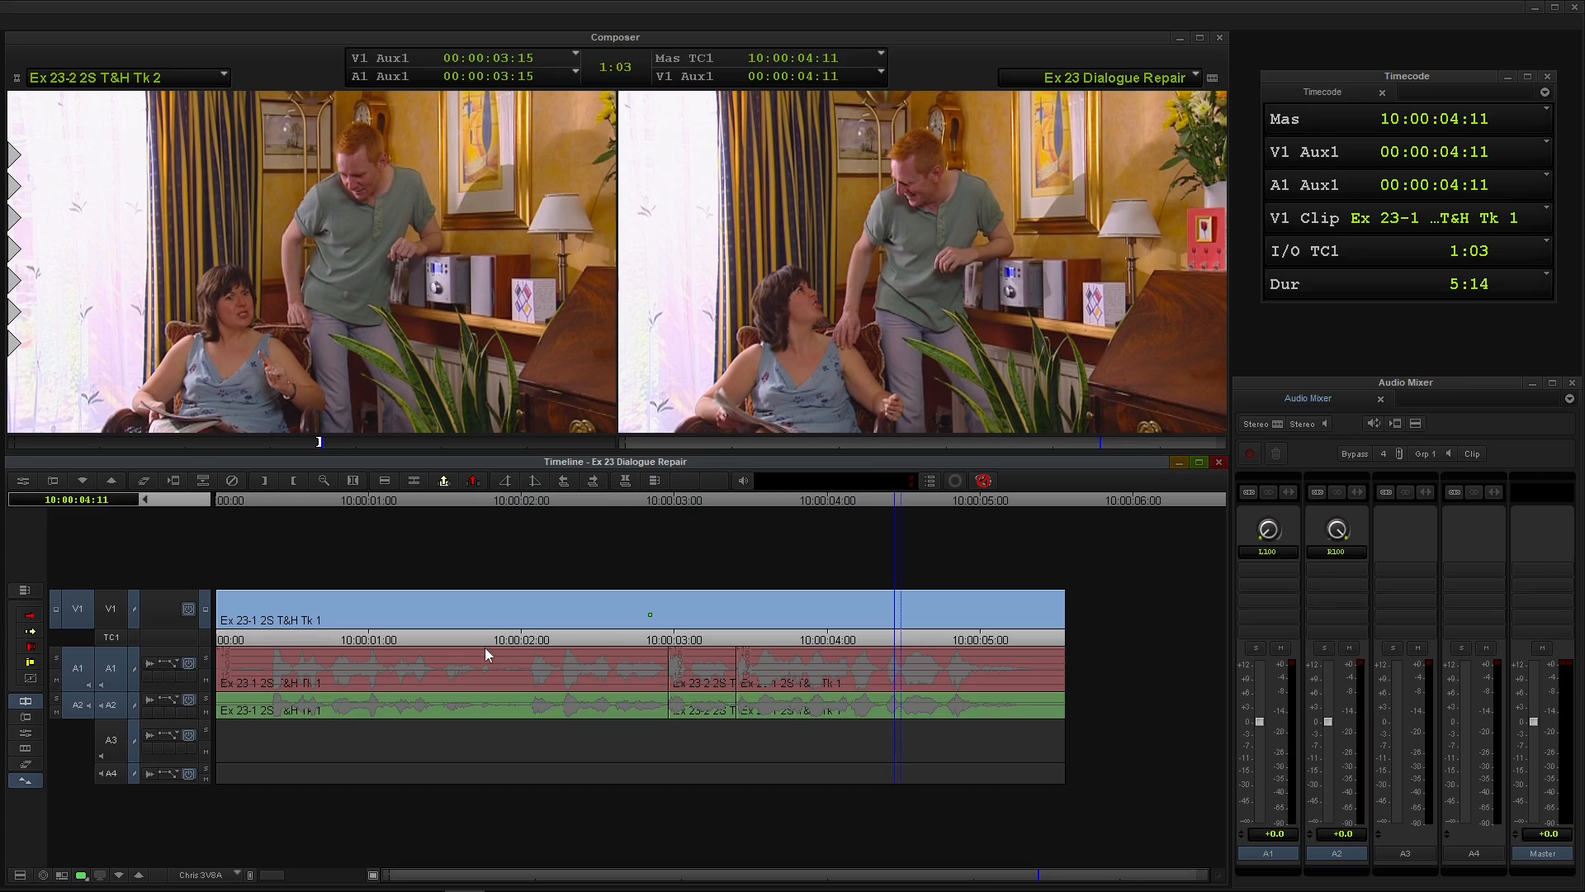
{"action": "left_click", "coordinate": [502, 641]}
{"action": "key", "text": "space"}
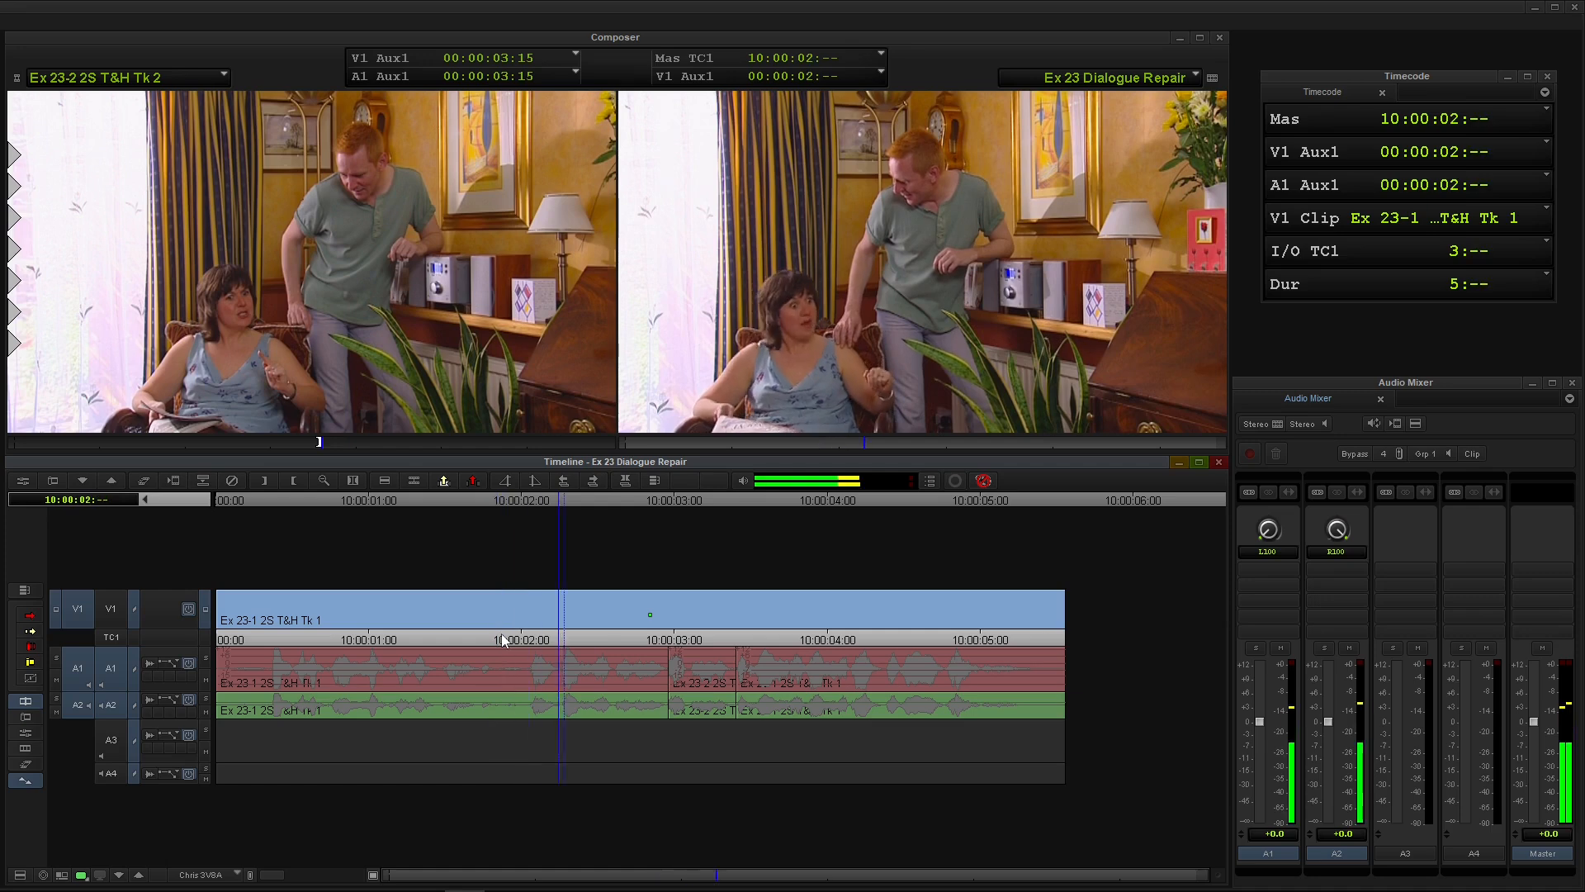
{"action": "key", "text": "space"}
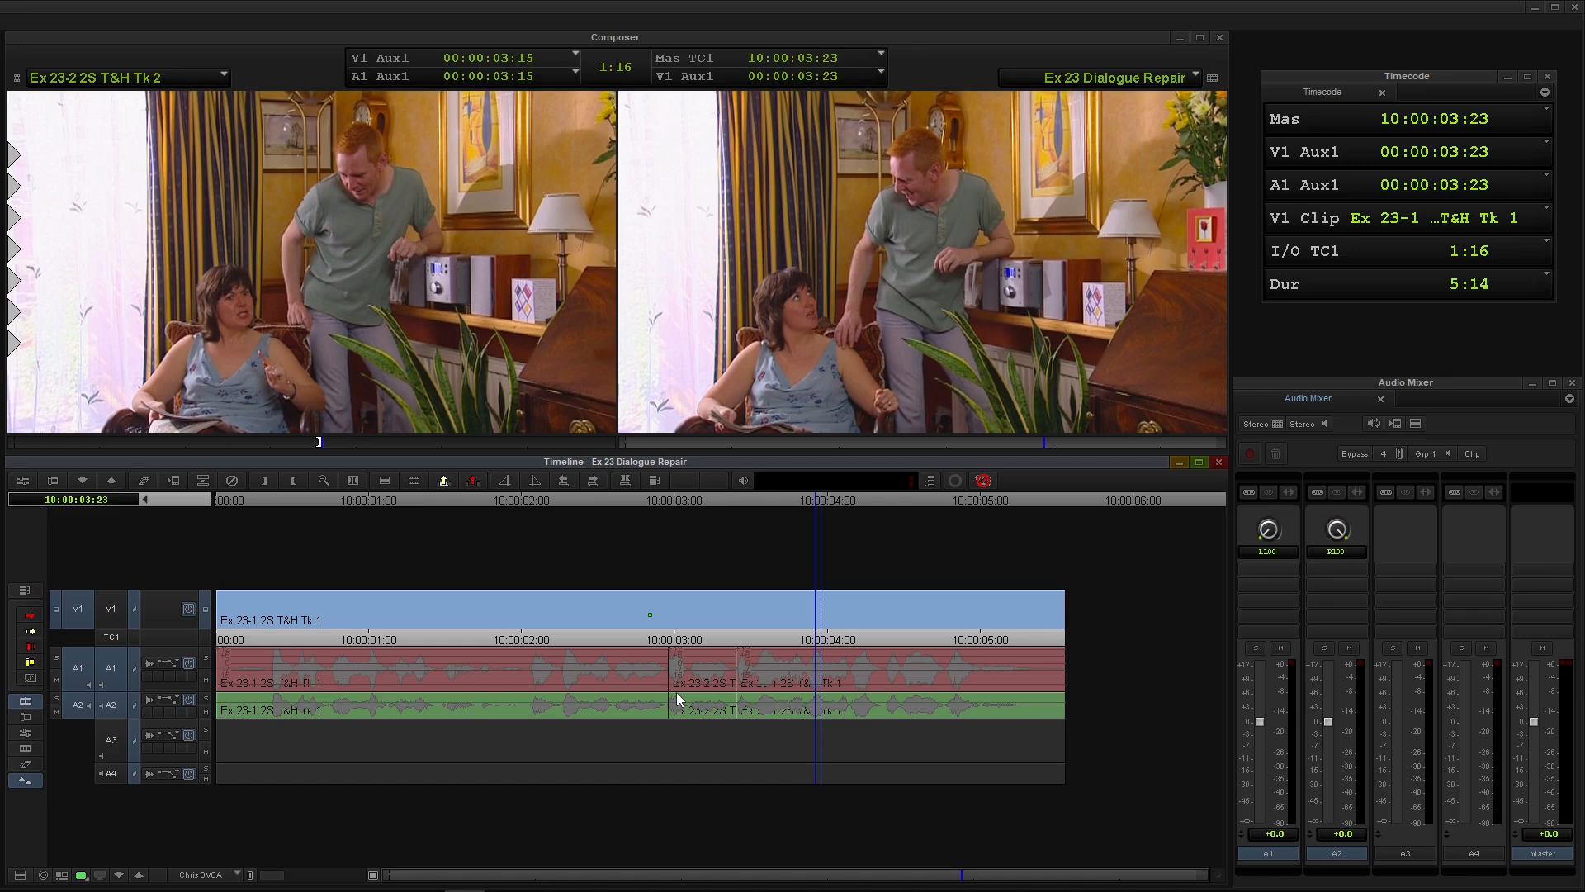
Slide the Tk 2 audio segment on A1 and A2 one frame earlier to start at 10:00:02:23, and loop the playback
{"action": "key", "text": "u"}
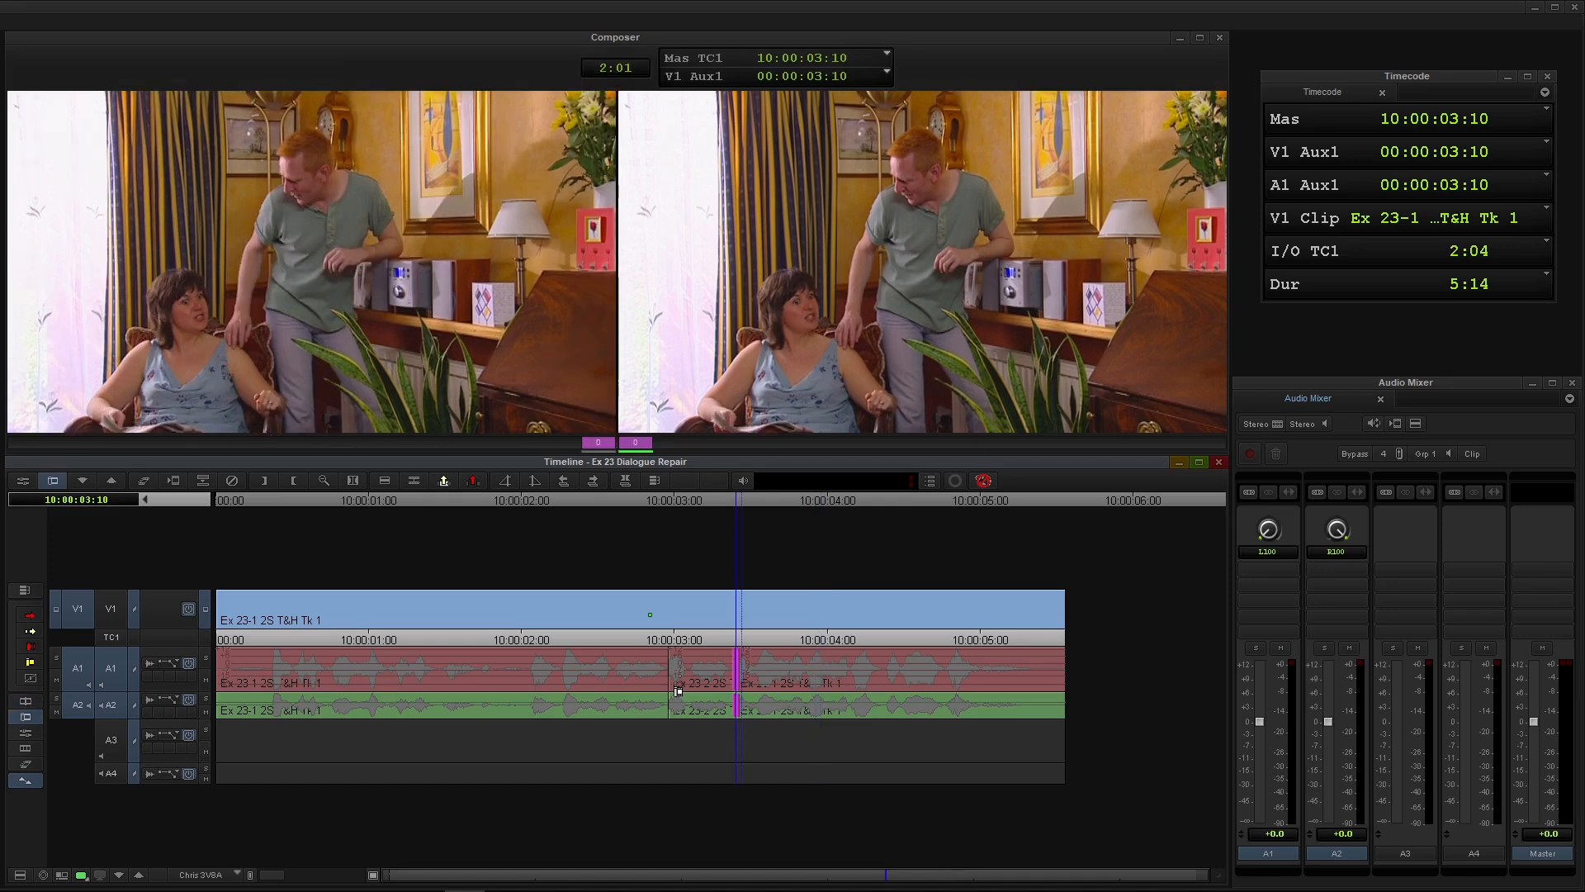
{"action": "key", "text": "]"}
{"action": "left_click", "coordinate": [662, 667], "text": "shift"}
{"action": "left_click", "coordinate": [660, 708], "text": "shift"}
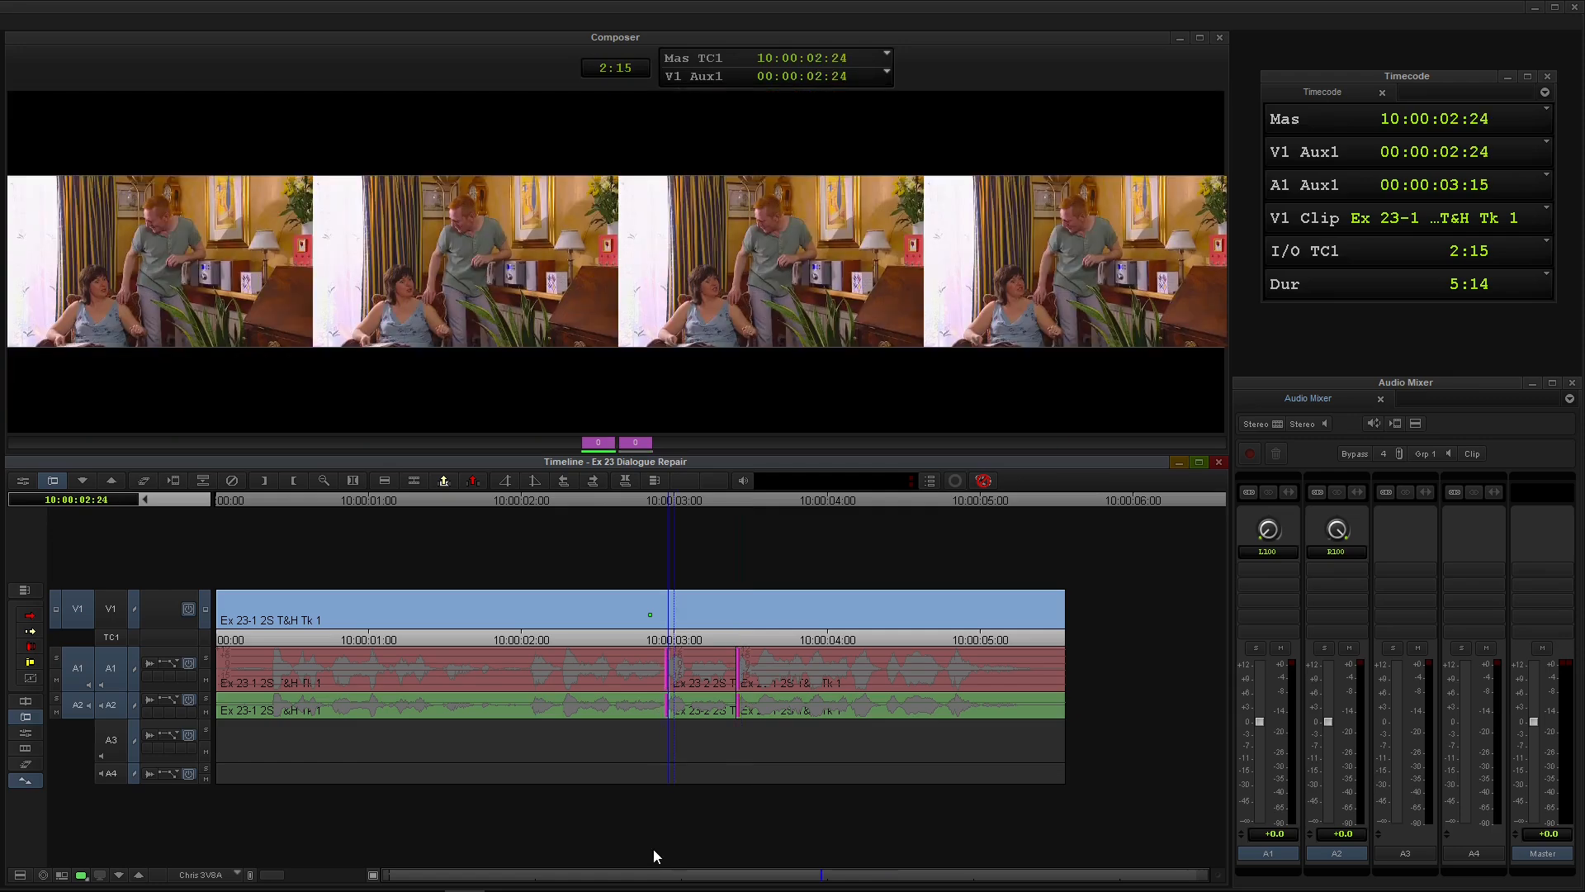
{"action": "key", "text": "comma"}
{"action": "key", "text": "comma"}
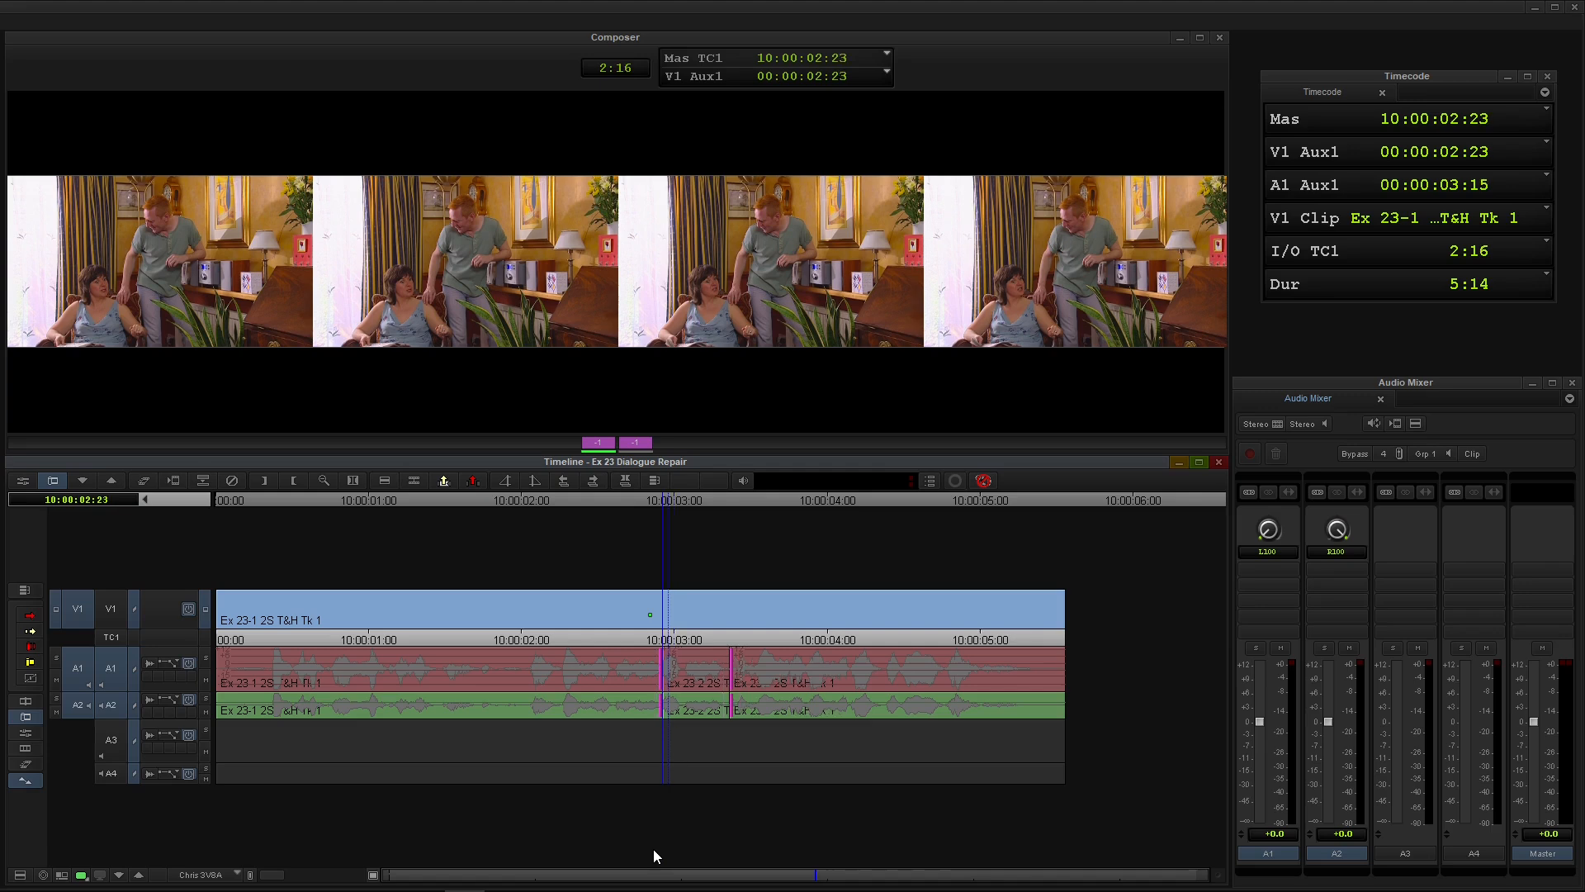
{"action": "key", "text": "space"}
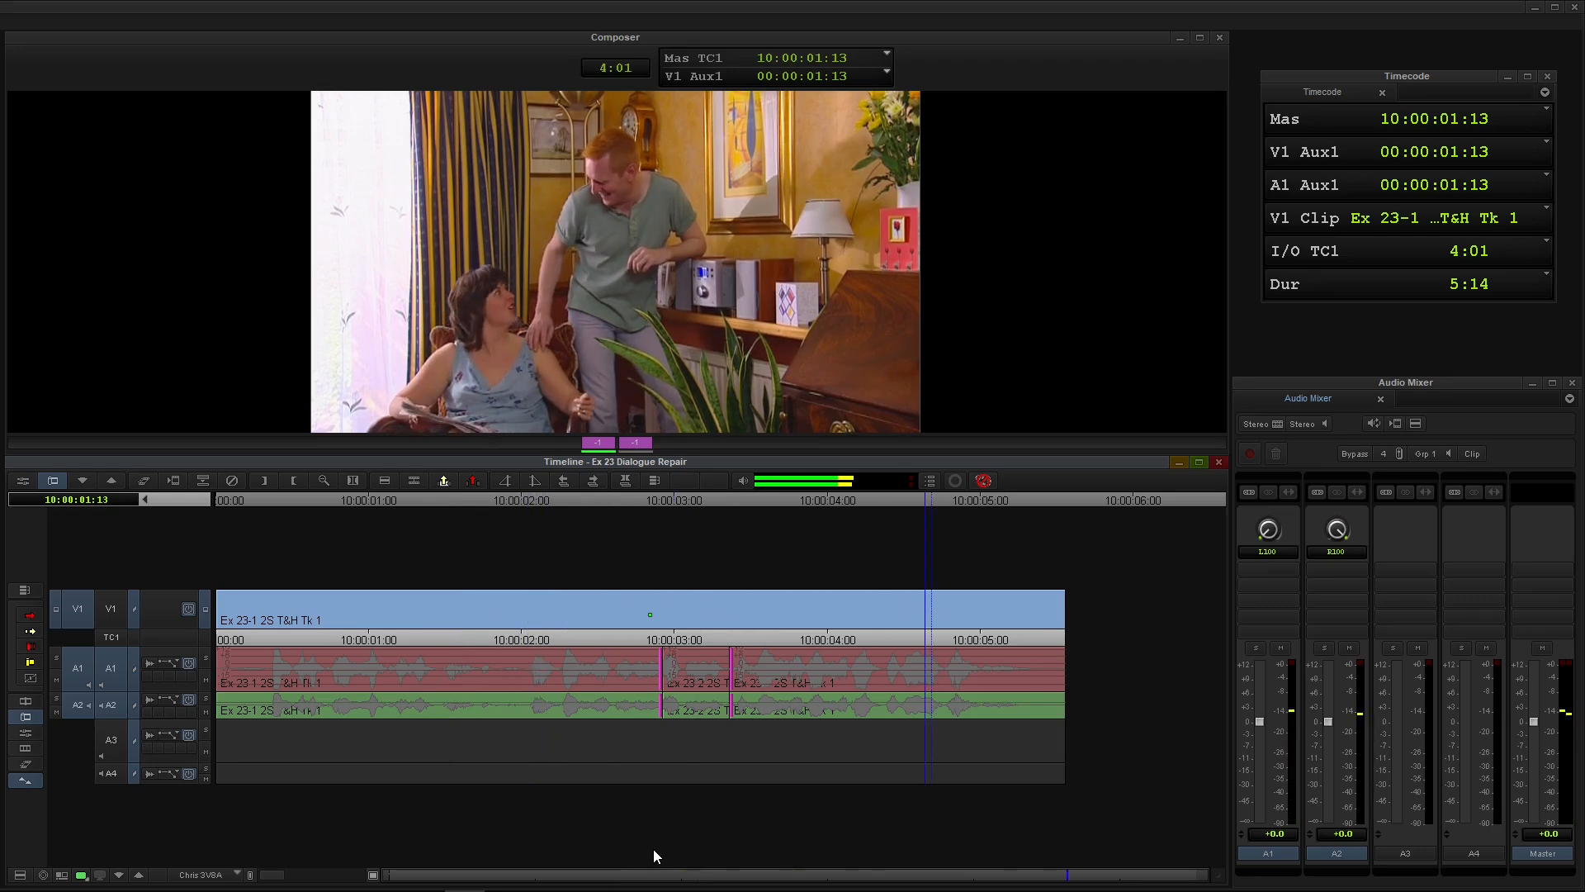
{"action": "key", "text": "space"}
Try trimming the tail edit of the Tk 2 audio segment one frame earlier to 10:00:03:08, and listen to the loop
{"action": "key", "text": "s"}
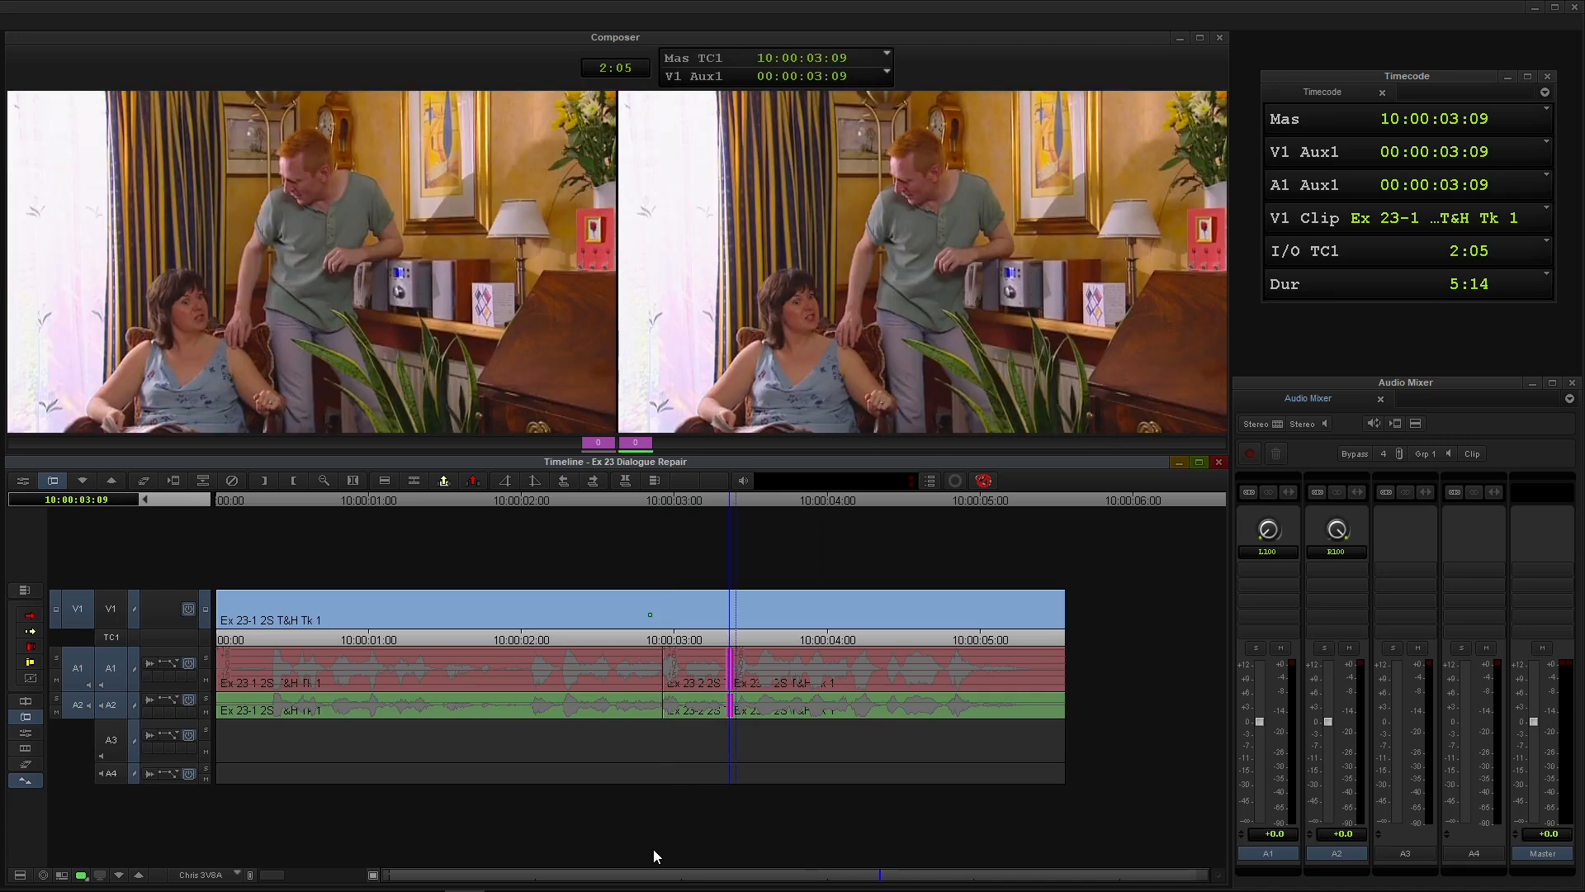
{"action": "key", "text": "comma"}
{"action": "key", "text": "space"}
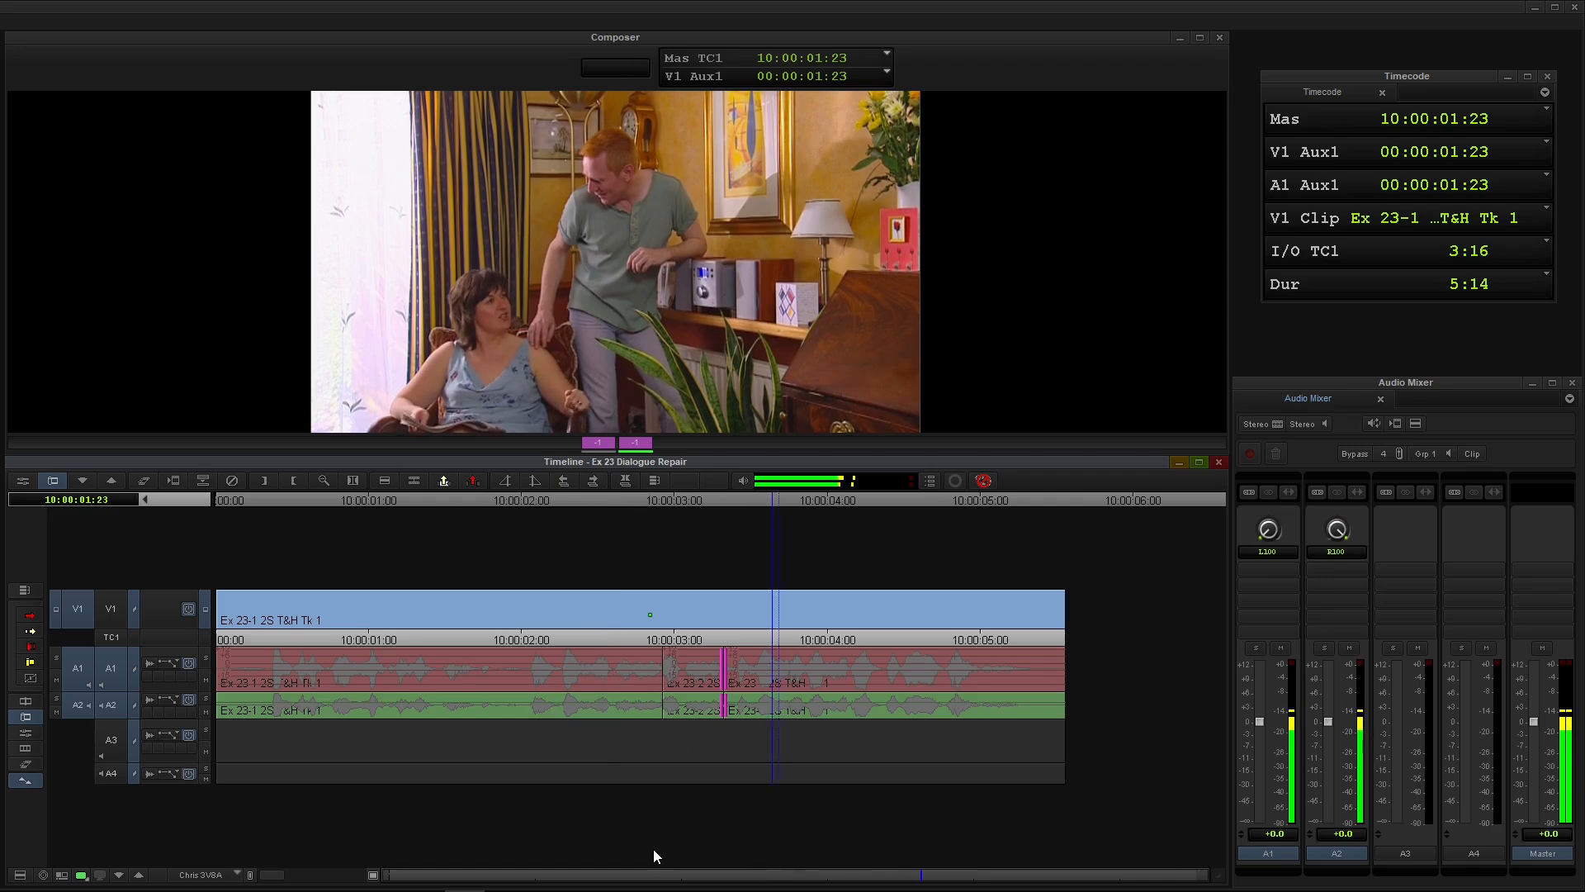
{"action": "key", "text": "space"}
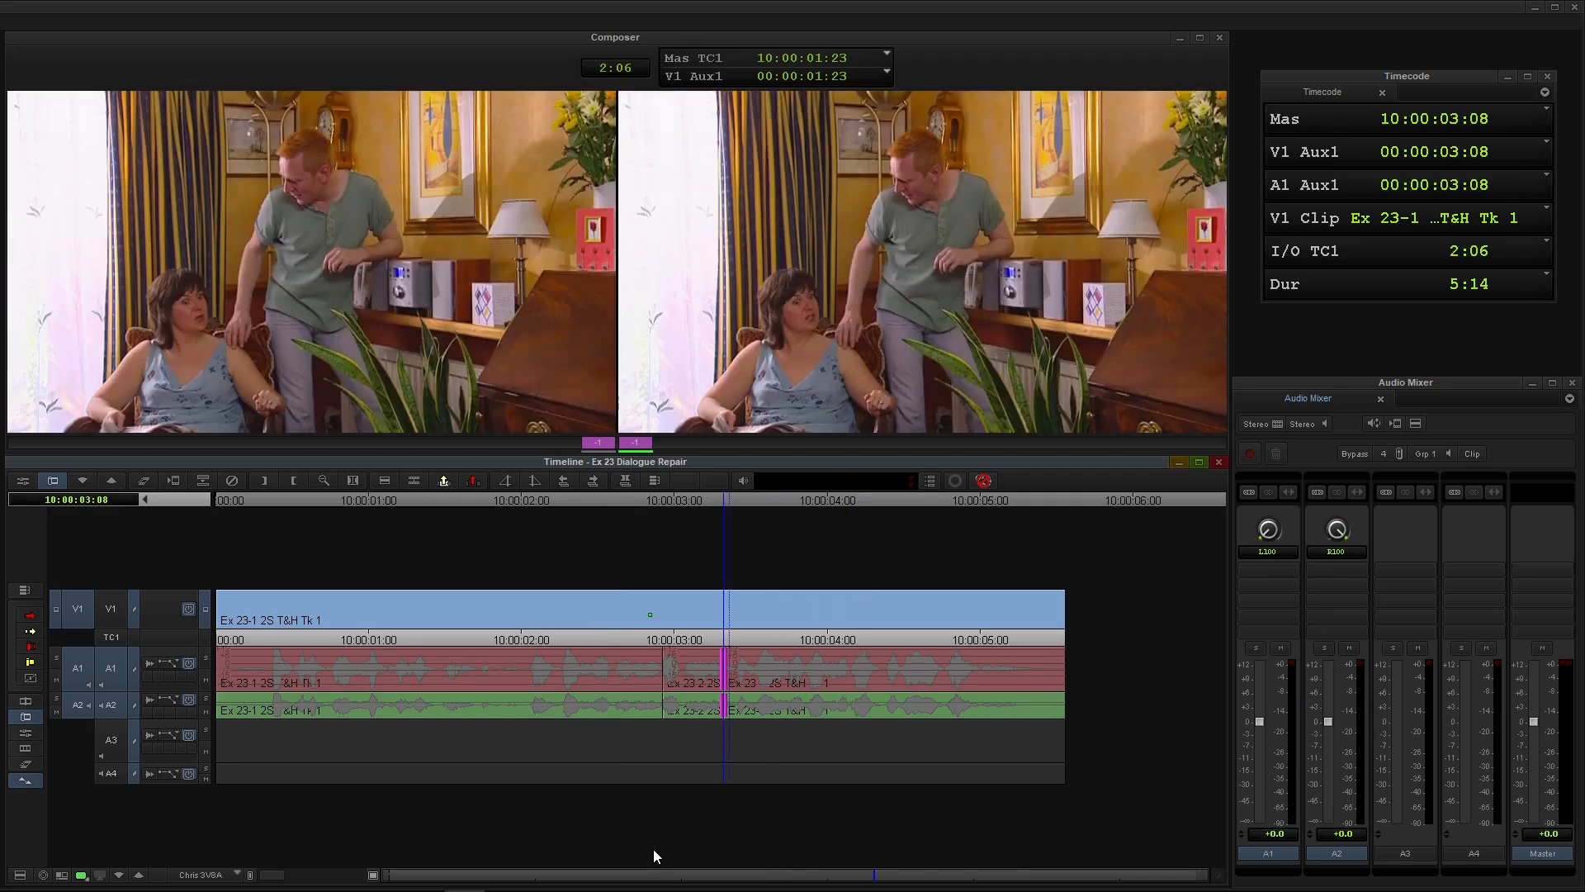
Trim the tail edit of the Tk 2 audio segment to 10:00:03:10 and listen to the loop
{"action": "key", "text": "period"}
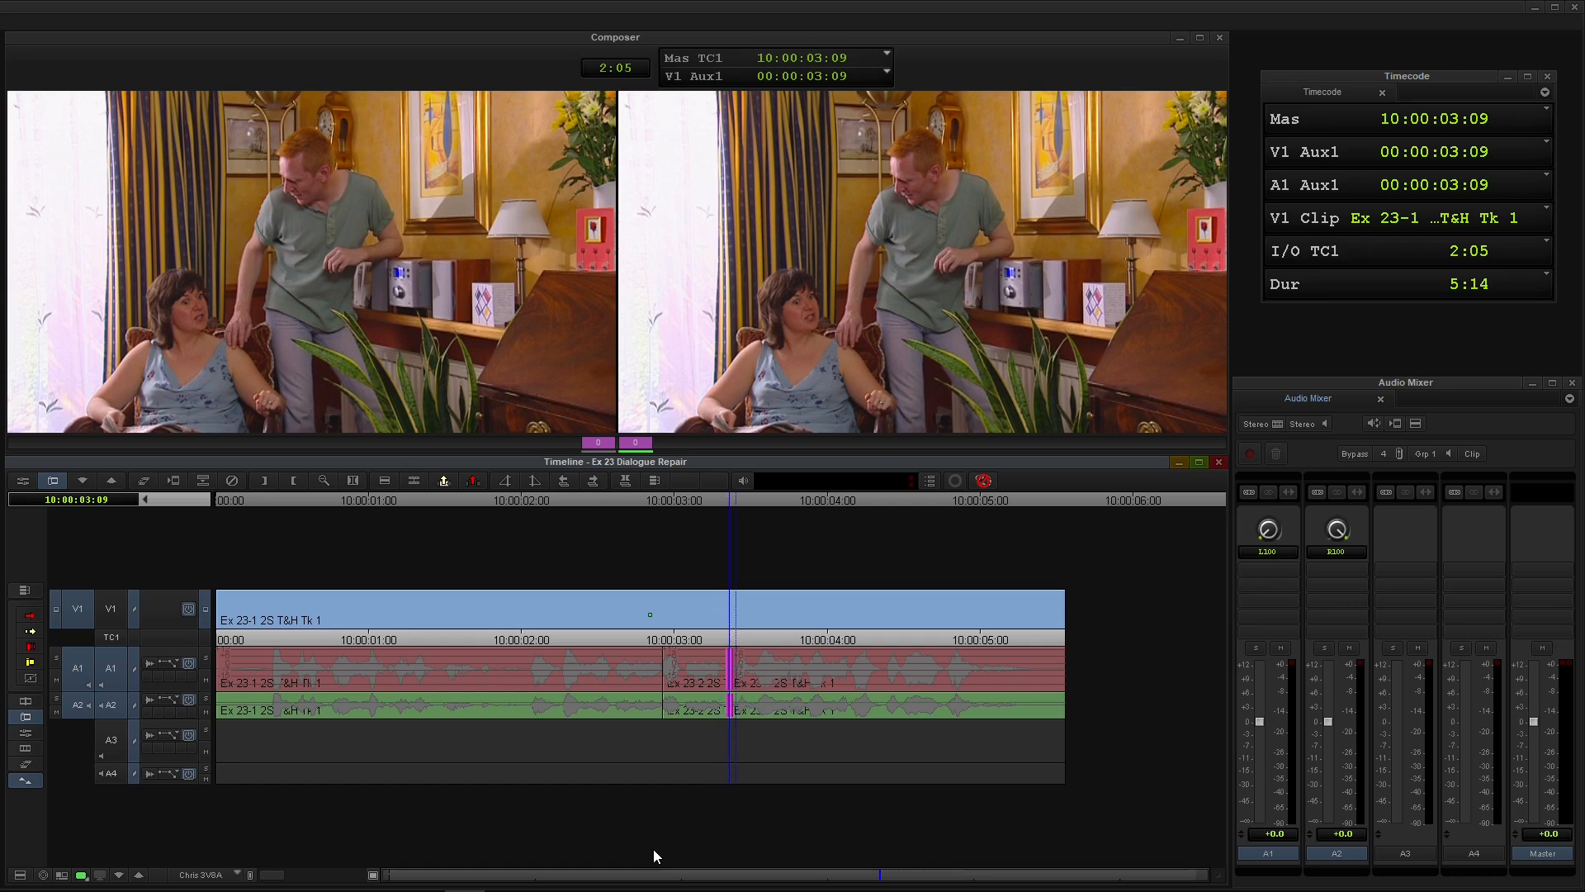
{"action": "key", "text": "period"}
{"action": "key", "text": "period"}
{"action": "key", "text": "space"}
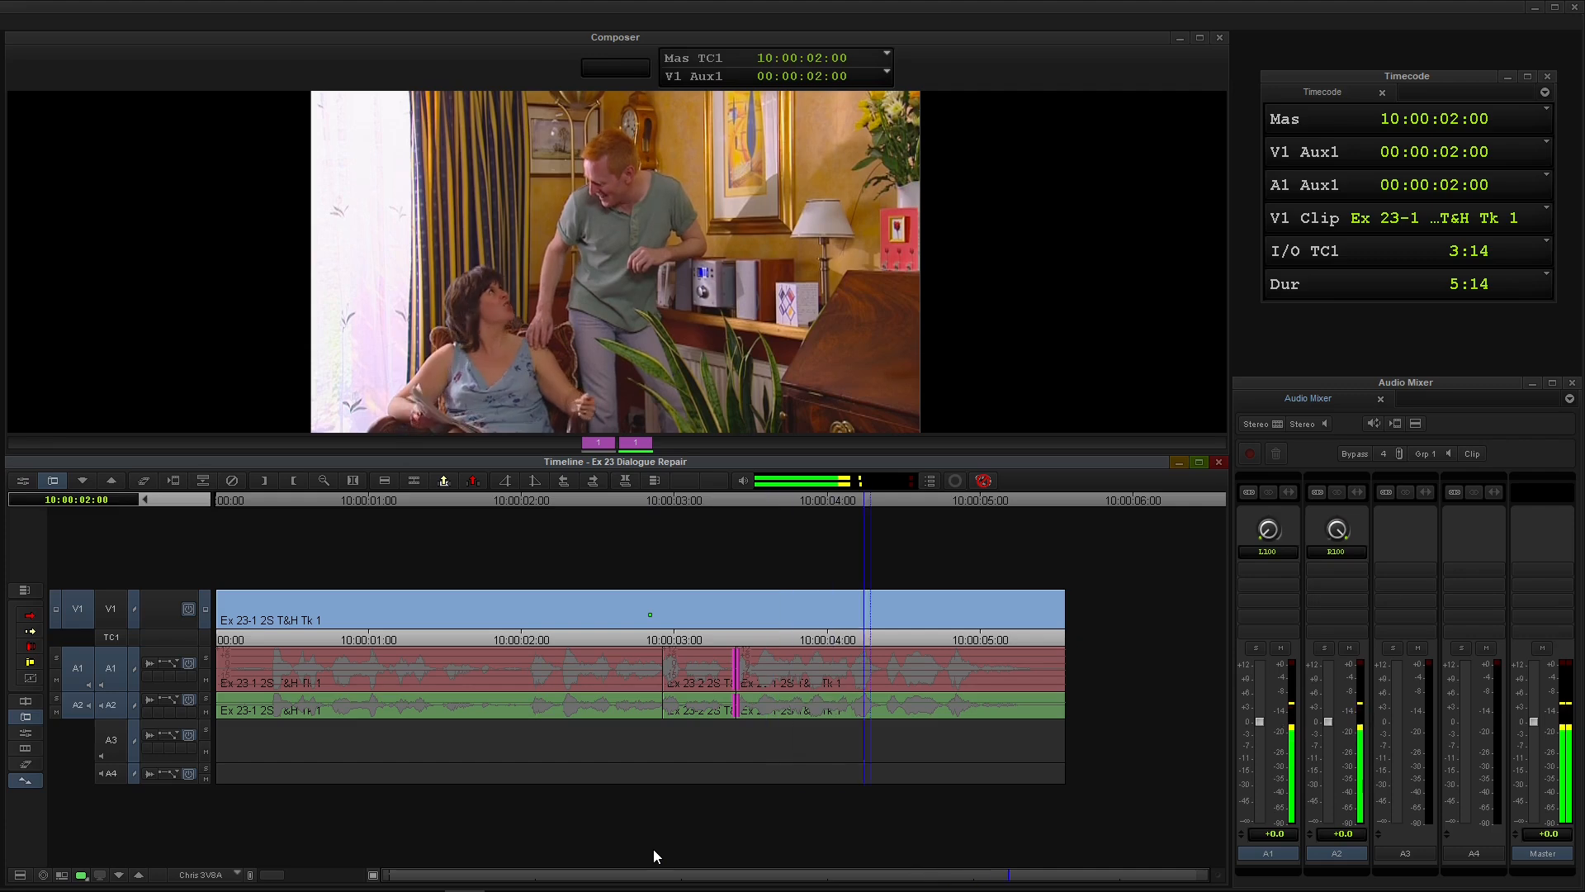
{"action": "key", "text": "space"}
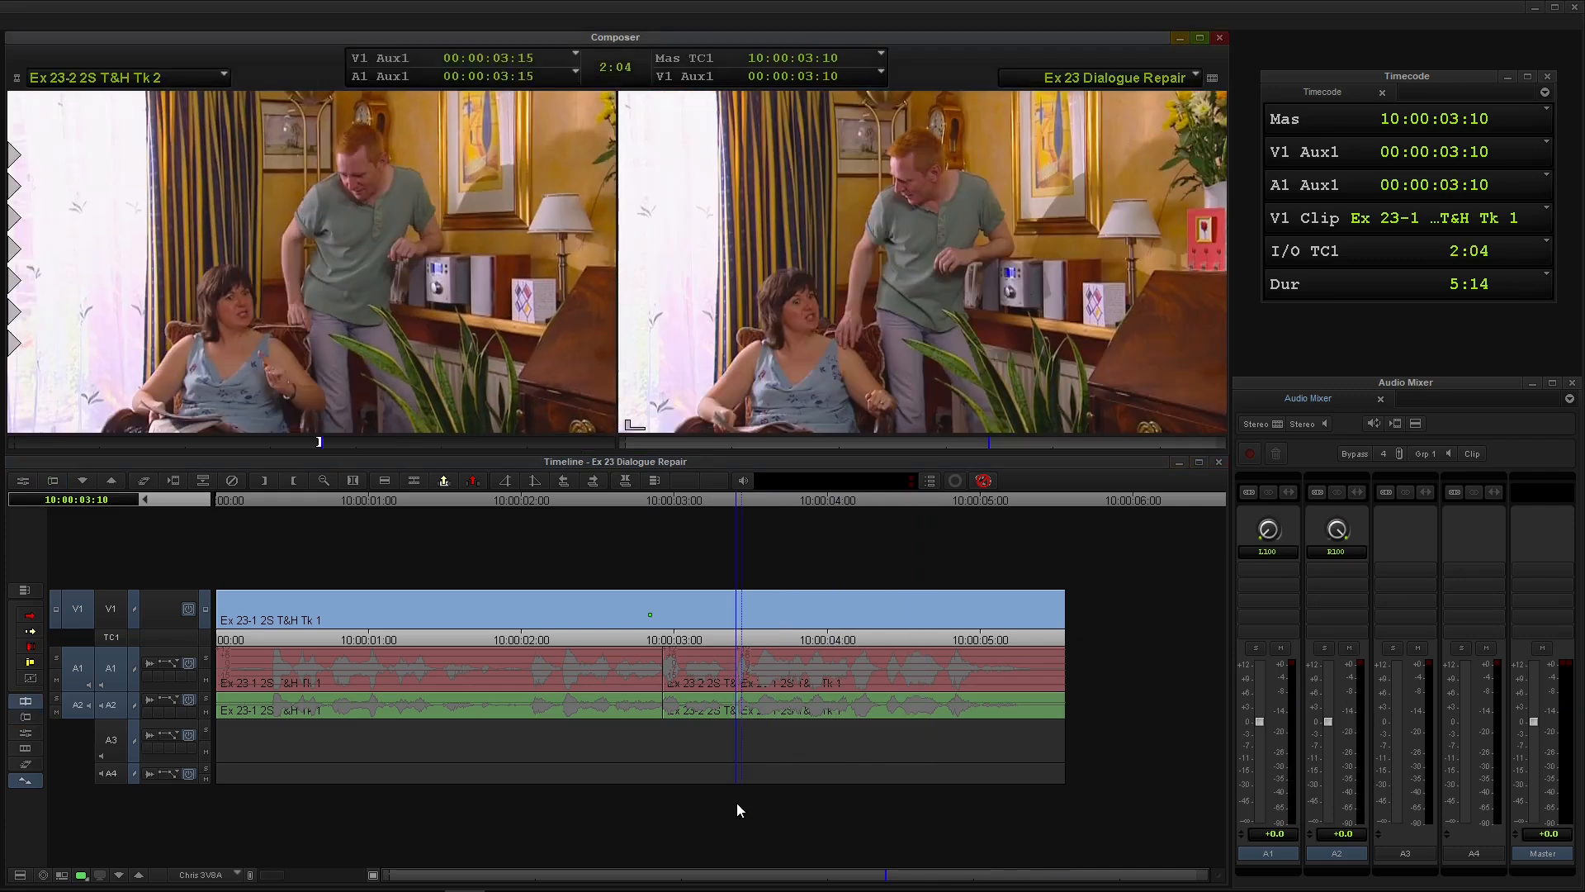
Add a dissolve centered on the cut at the head of the Tk 2 audio segment, and play the line back
{"action": "key", "text": "a"}
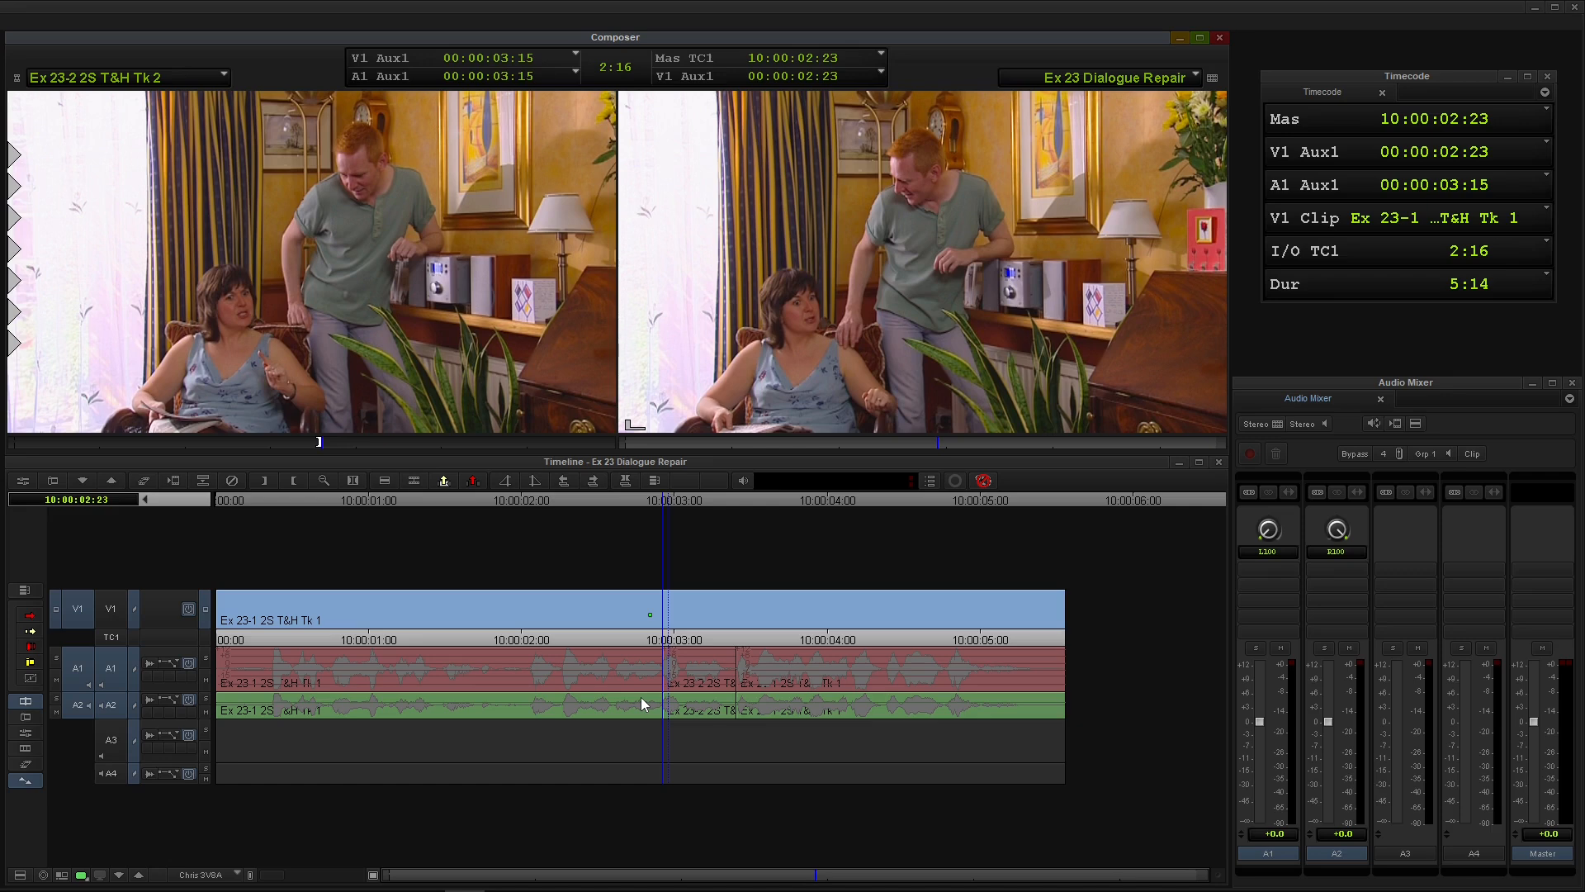
{"action": "key", "text": "backslash"}
{"action": "left_click", "coordinate": [790, 354]}
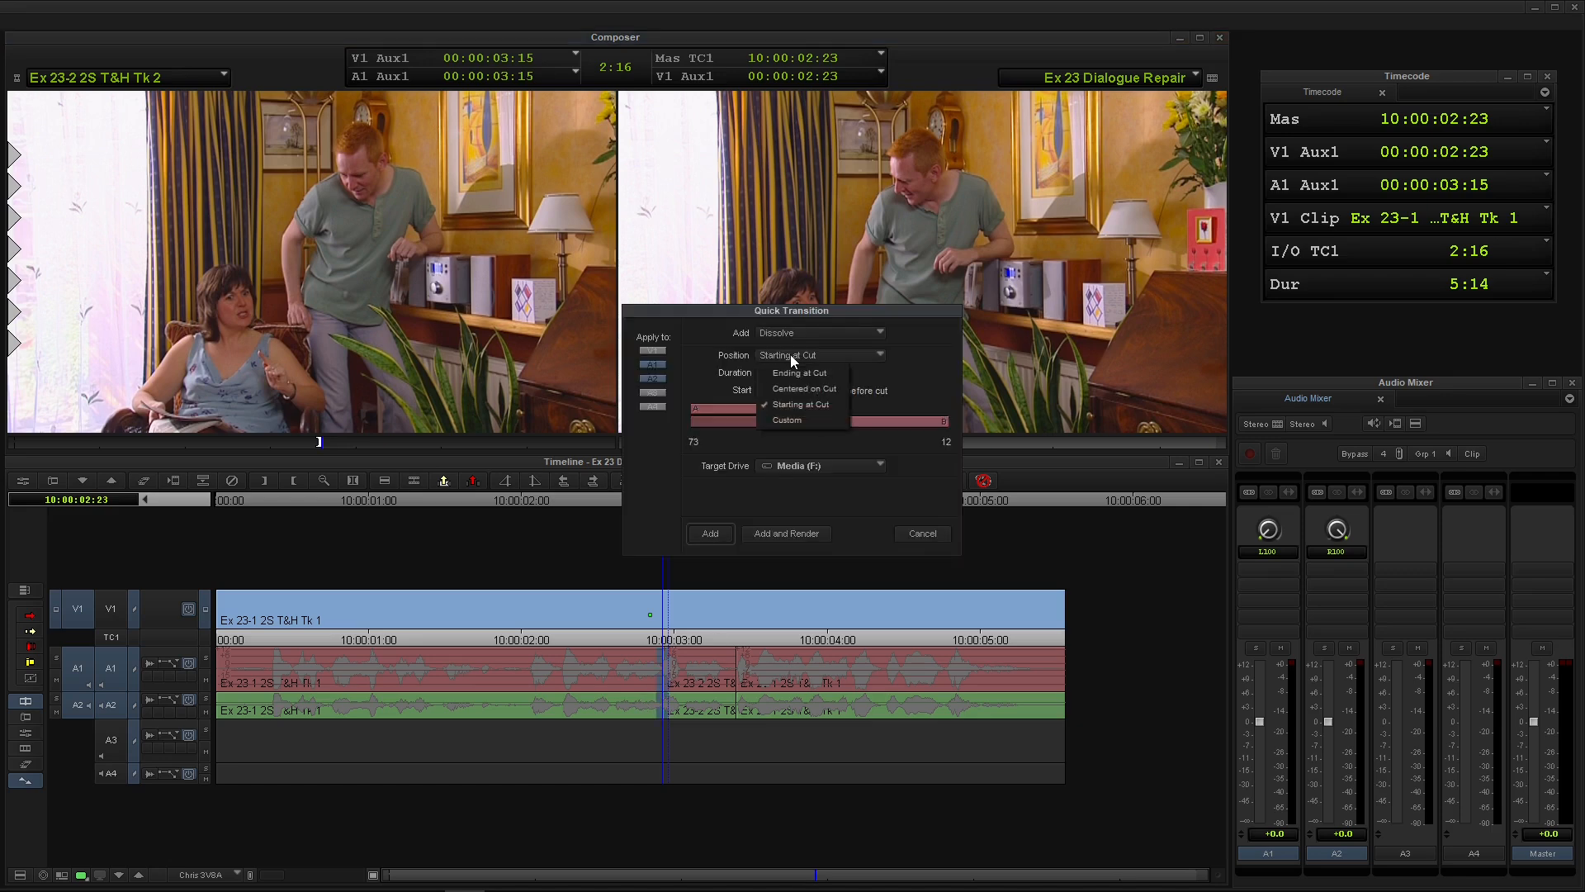
{"action": "left_click", "coordinate": [795, 388]}
{"action": "left_click", "coordinate": [710, 532]}
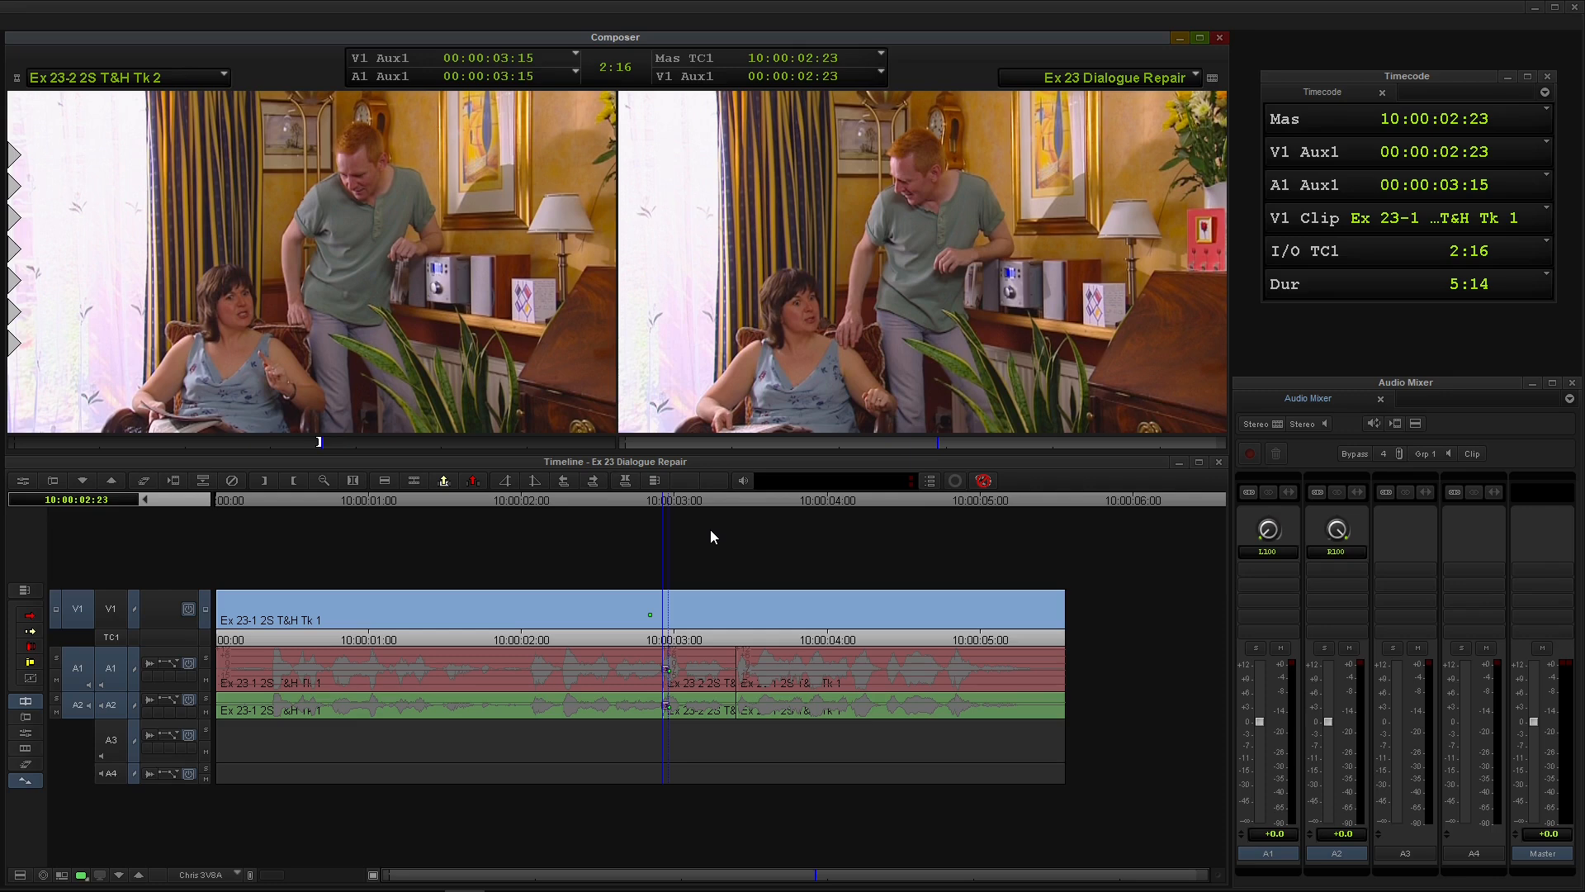
{"action": "left_click", "coordinate": [506, 634]}
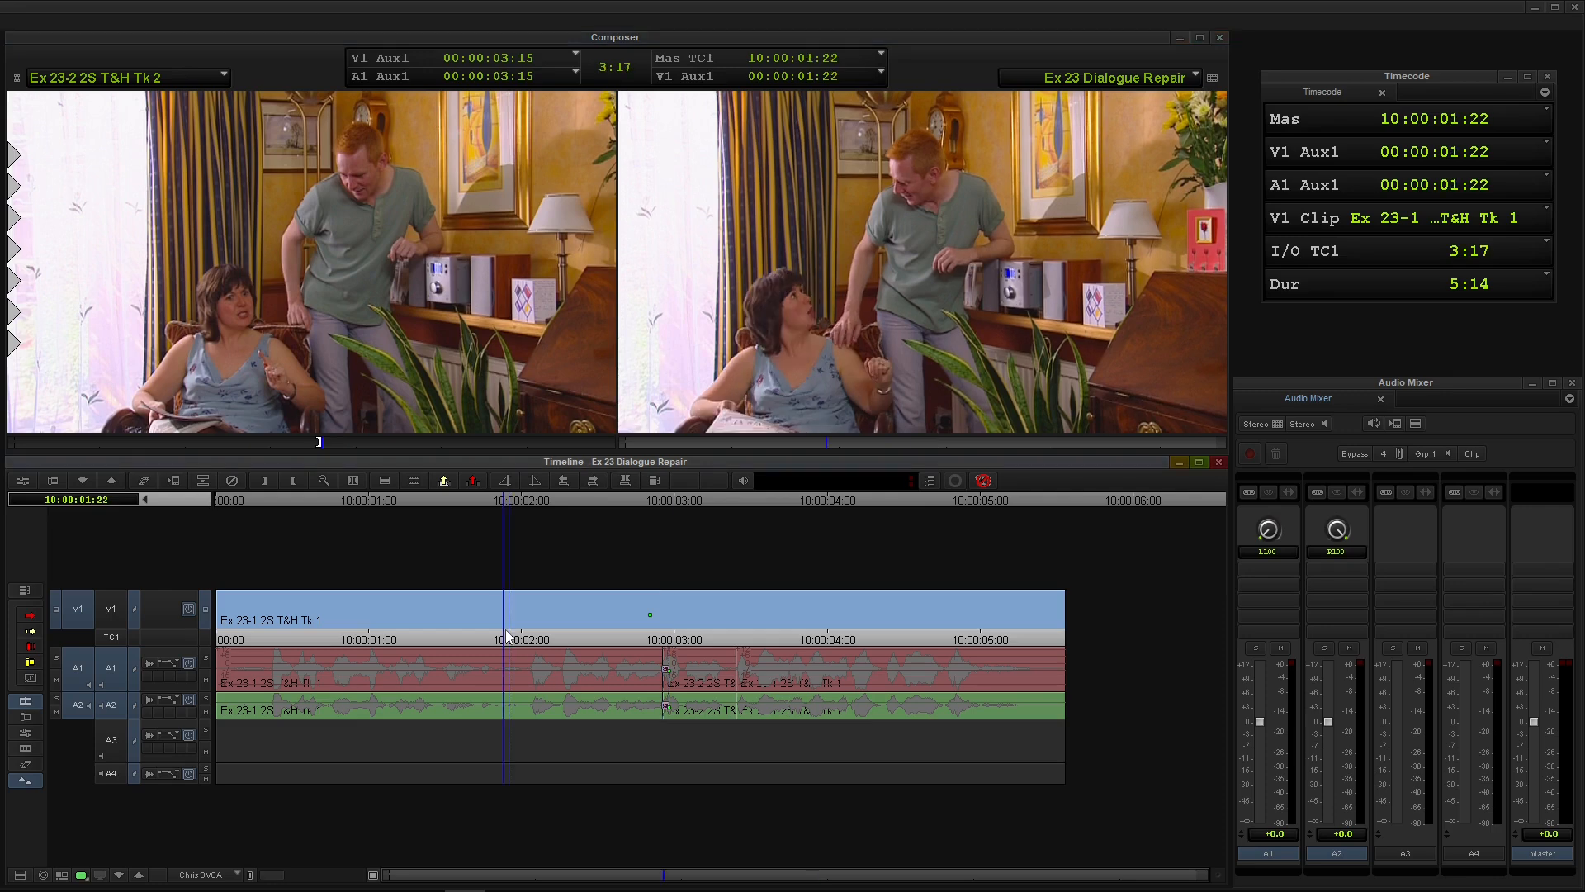
{"action": "key", "text": "space"}
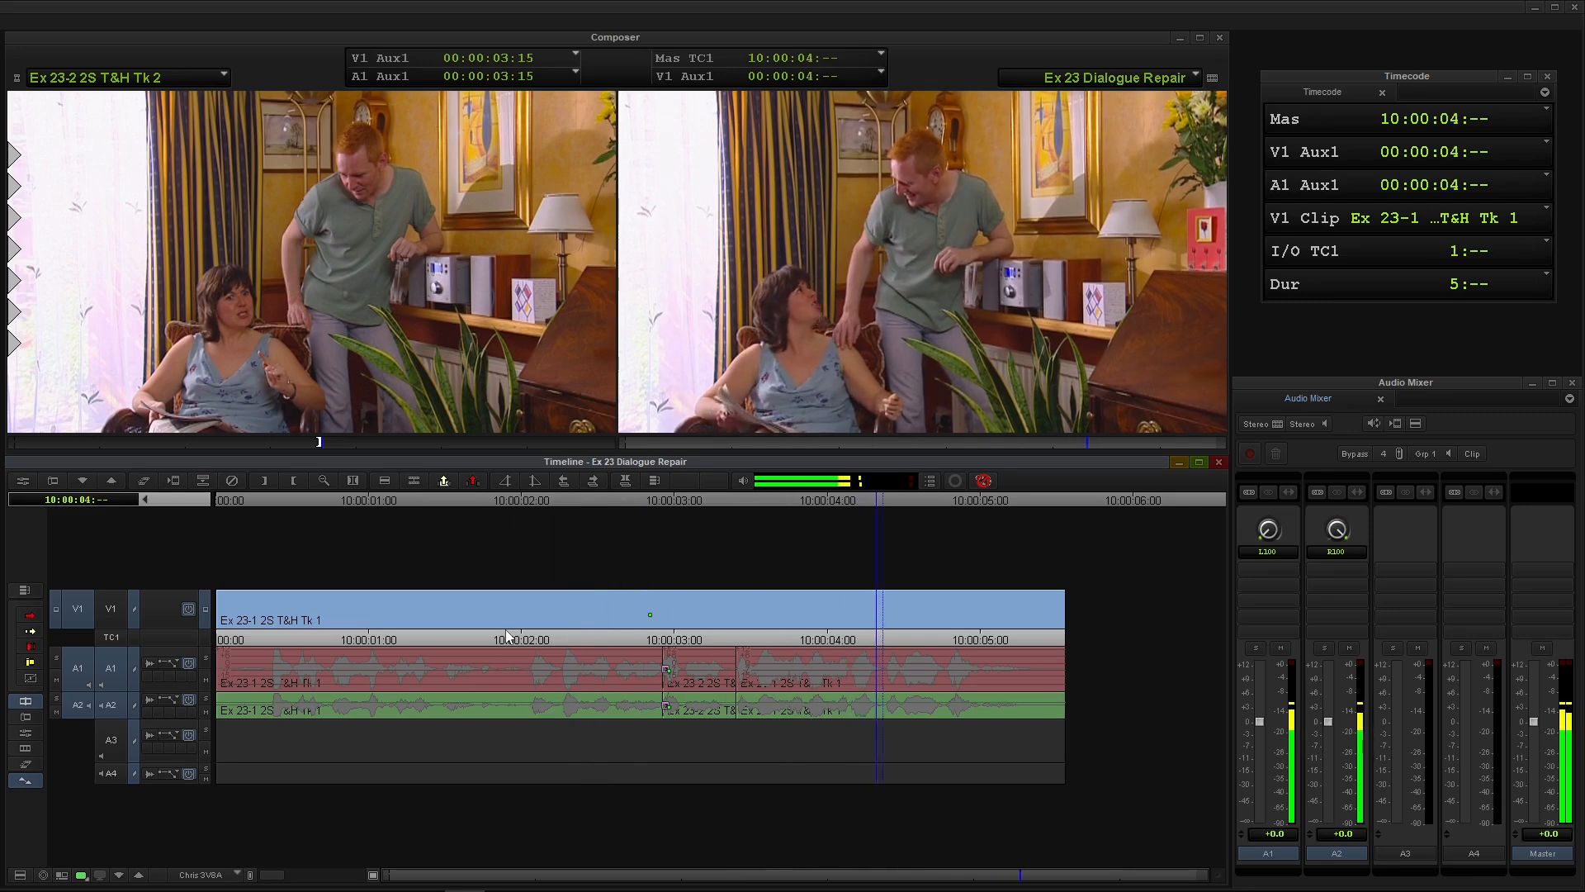
{"action": "key", "text": "space"}
Slip the Tk 2 audio segment by one frame so its source audio starts at 00:00:03:16, and listen to the loop
{"action": "key", "text": "u"}
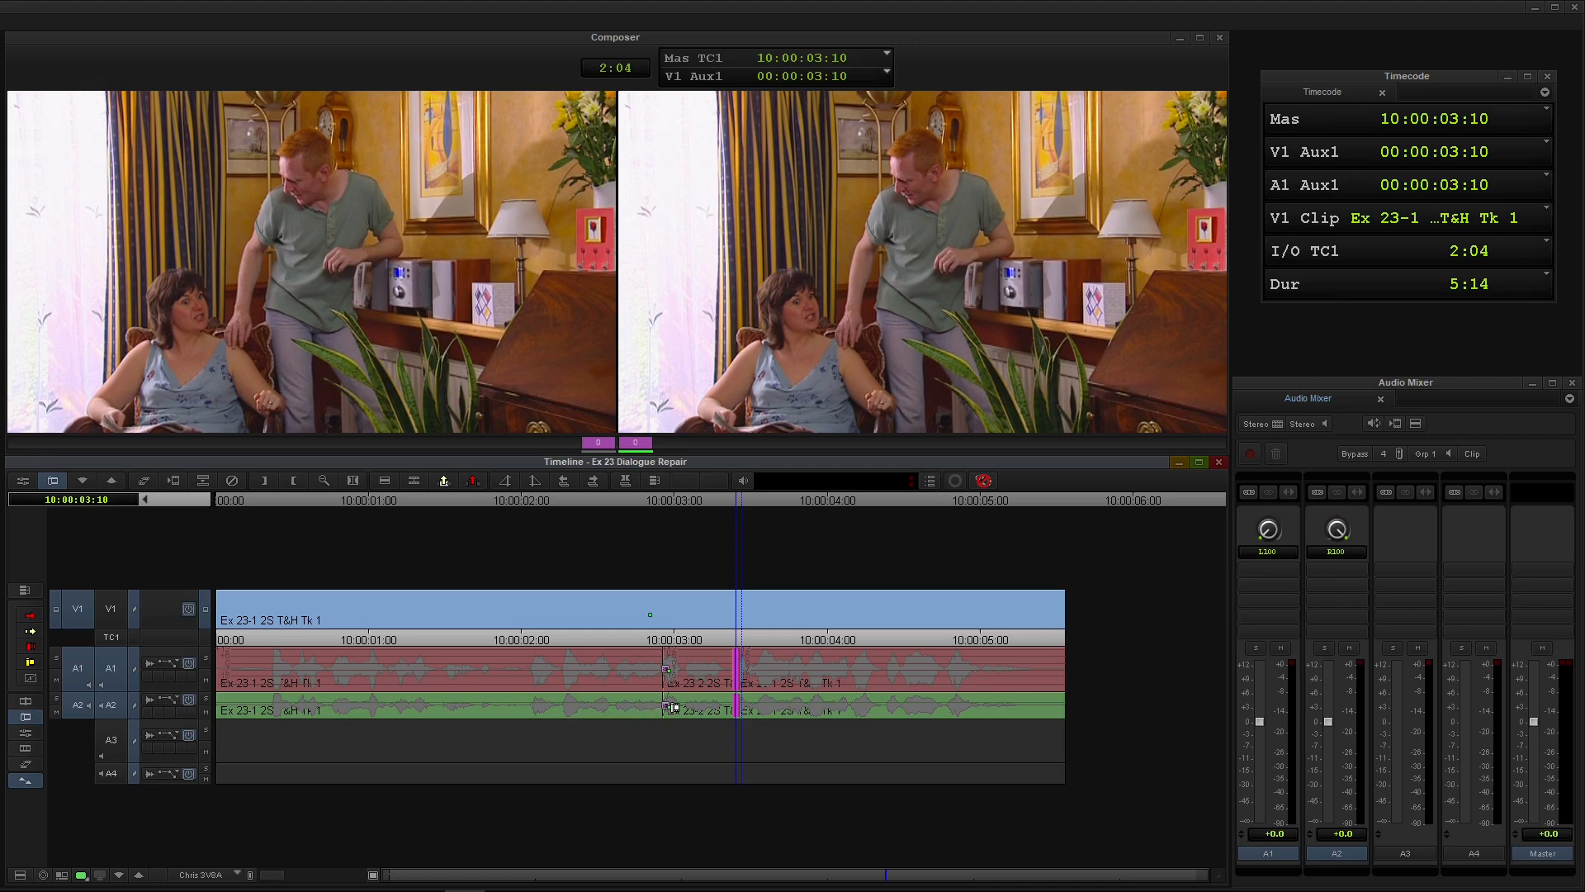
{"action": "double_click", "coordinate": [672, 706]}
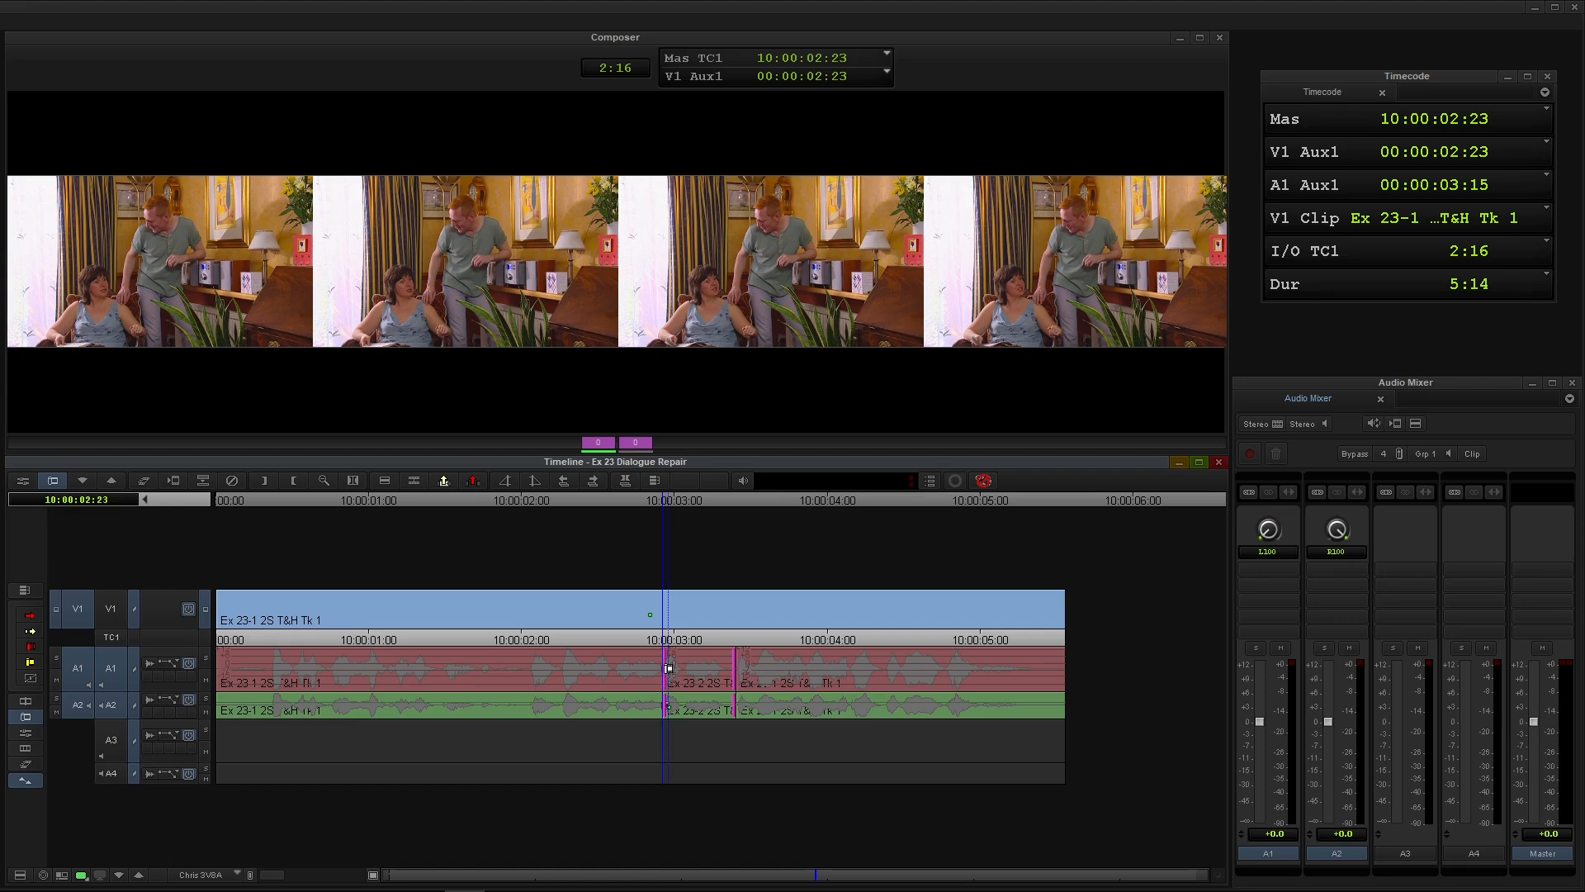
{"action": "key", "text": "period"}
{"action": "key", "text": "space"}
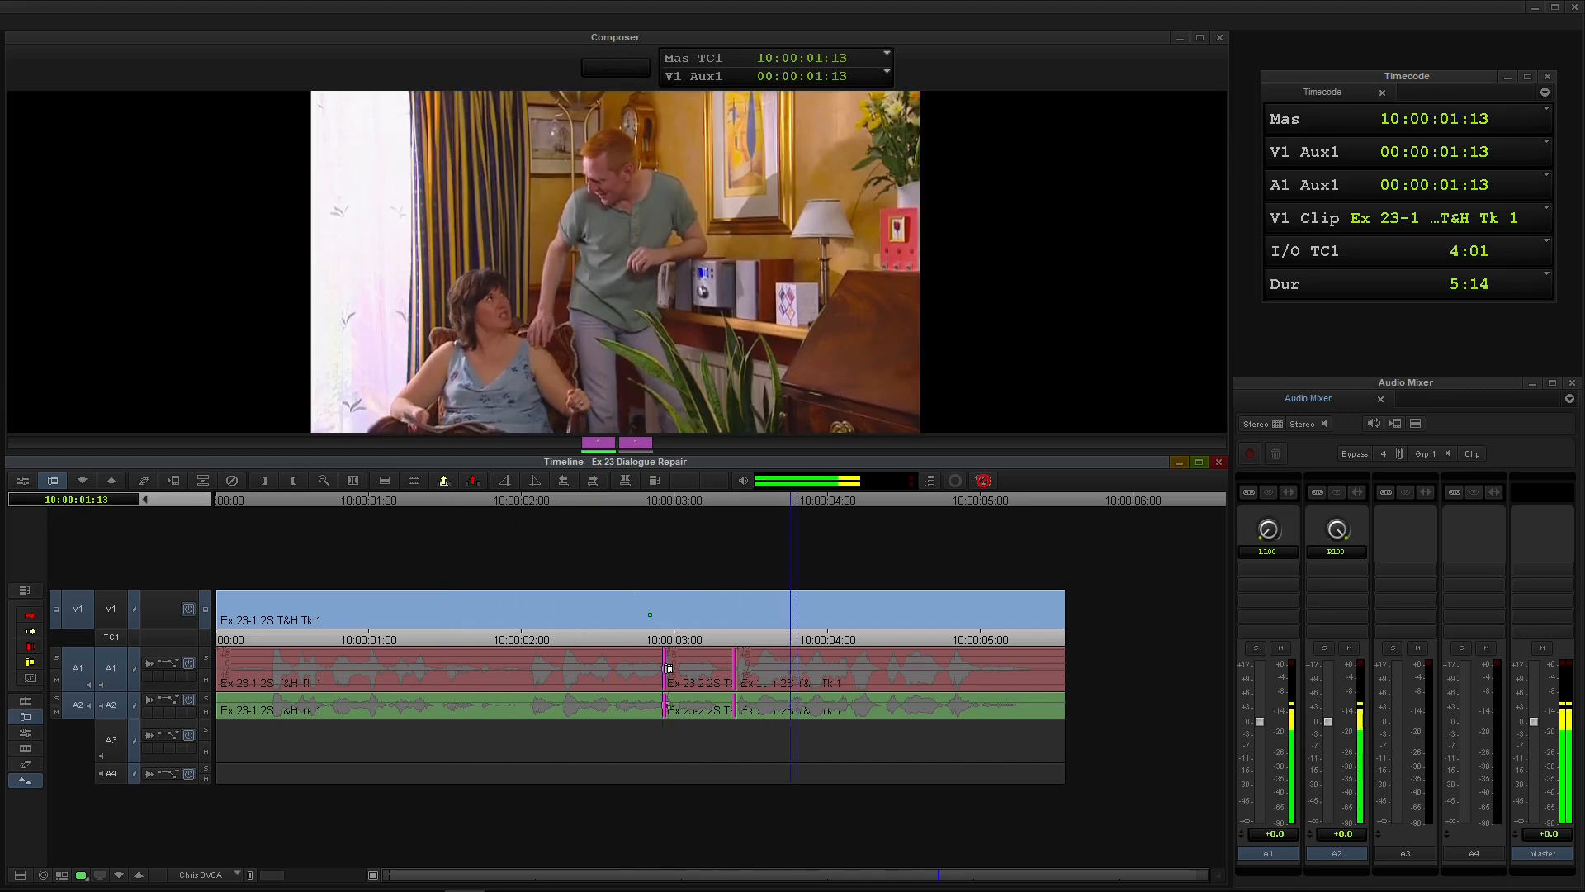
{"action": "key", "text": "space"}
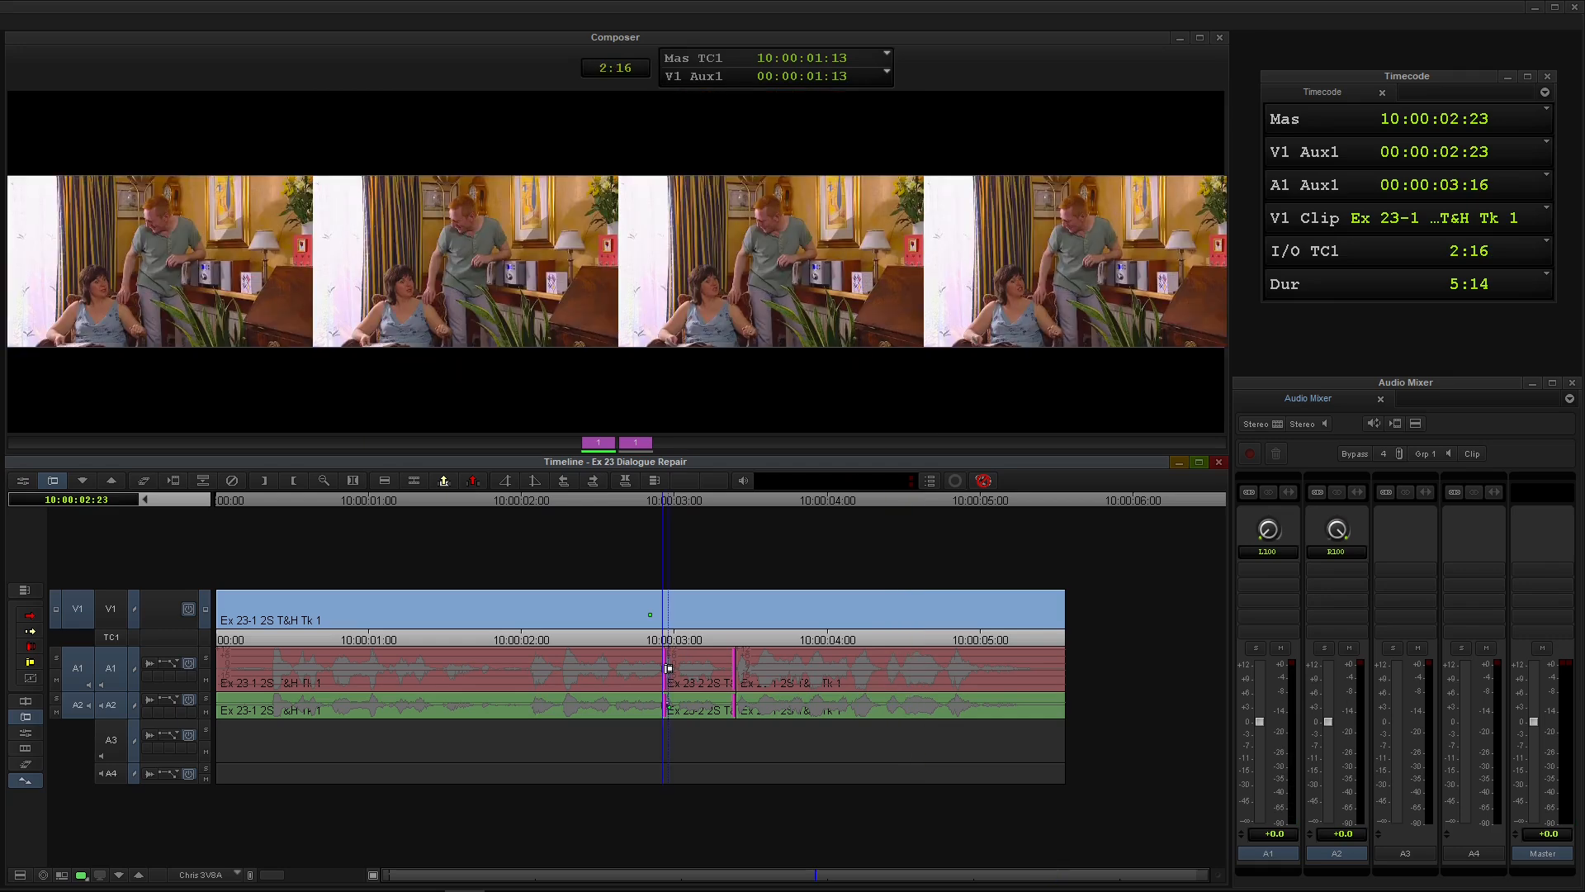
{"action": "key", "text": "space"}
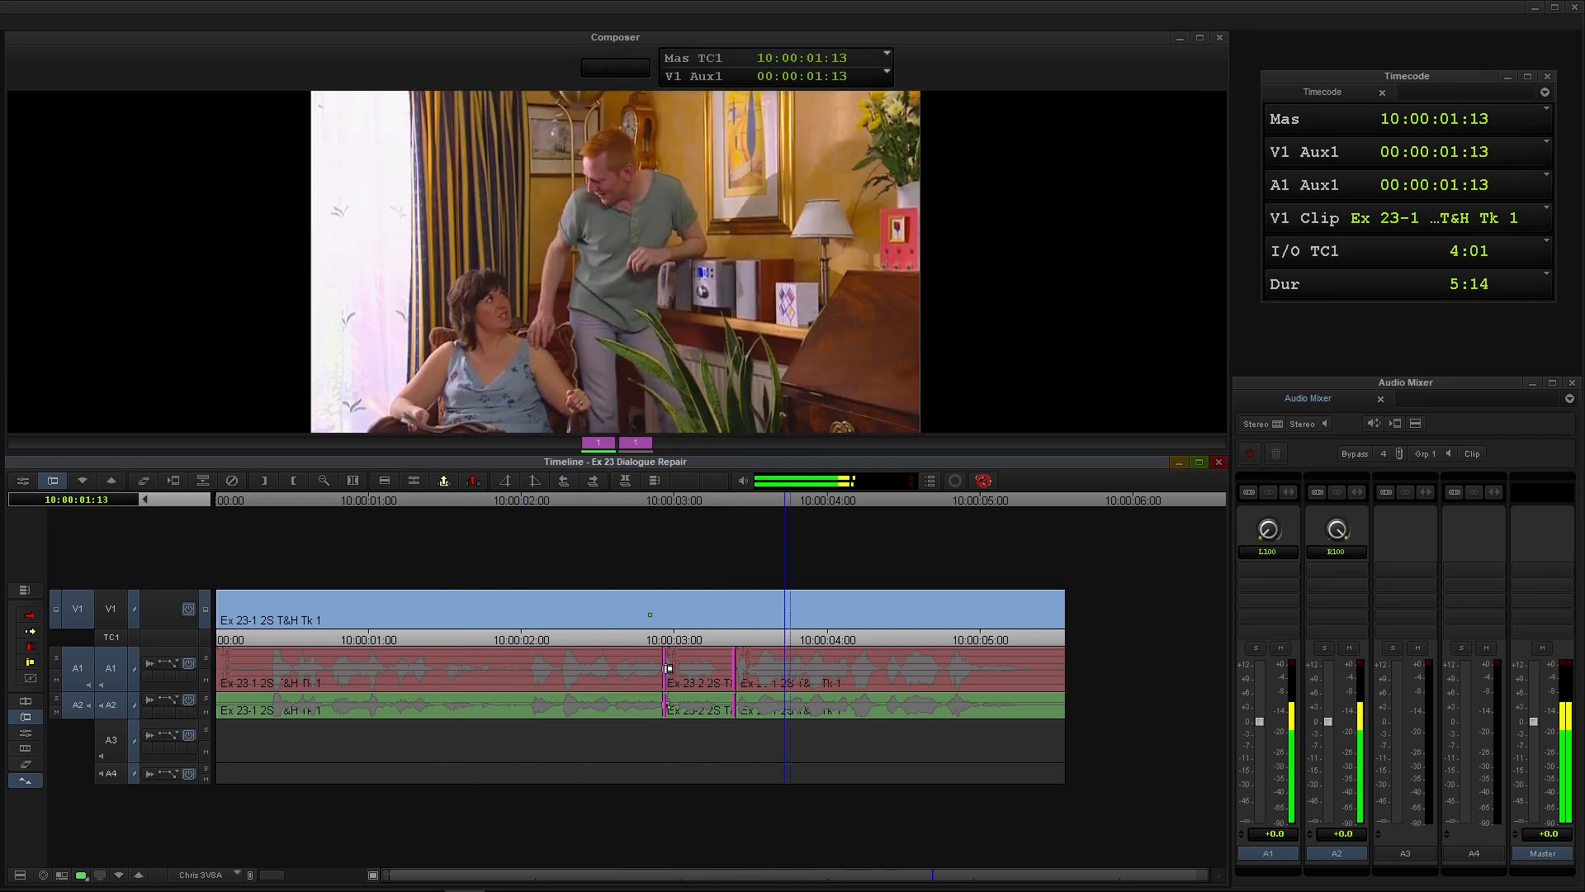
{"action": "key", "text": "space"}
Trim the tail edit of the Tk 2 audio segment two frames later to 10:00:03:12, and play the repaired line back
{"action": "key", "text": "s"}
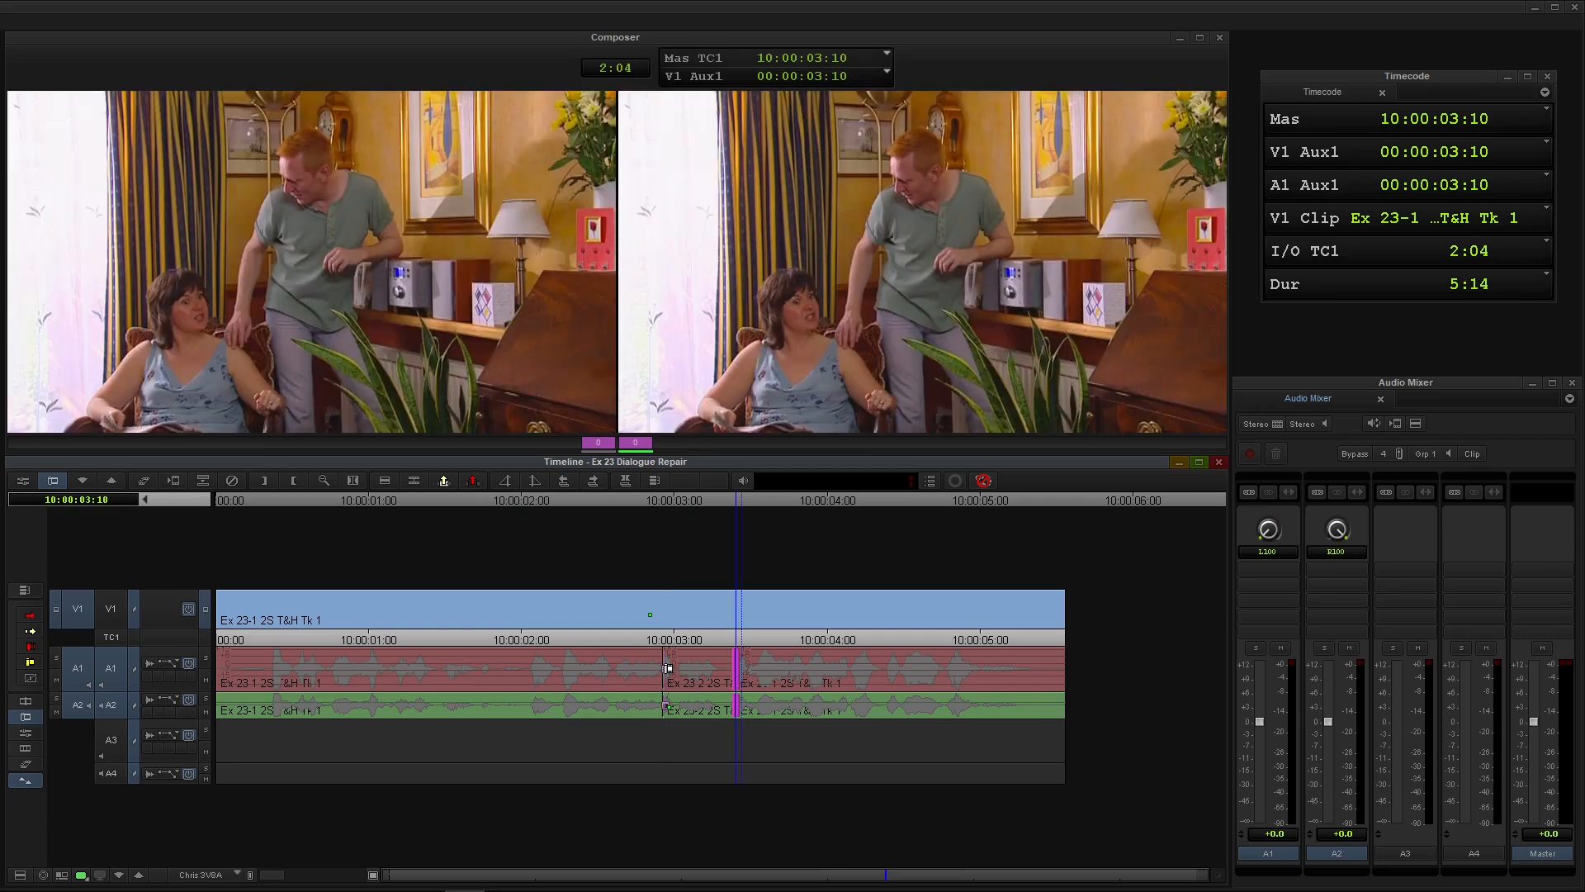
{"action": "key", "text": "period"}
{"action": "key", "text": "period"}
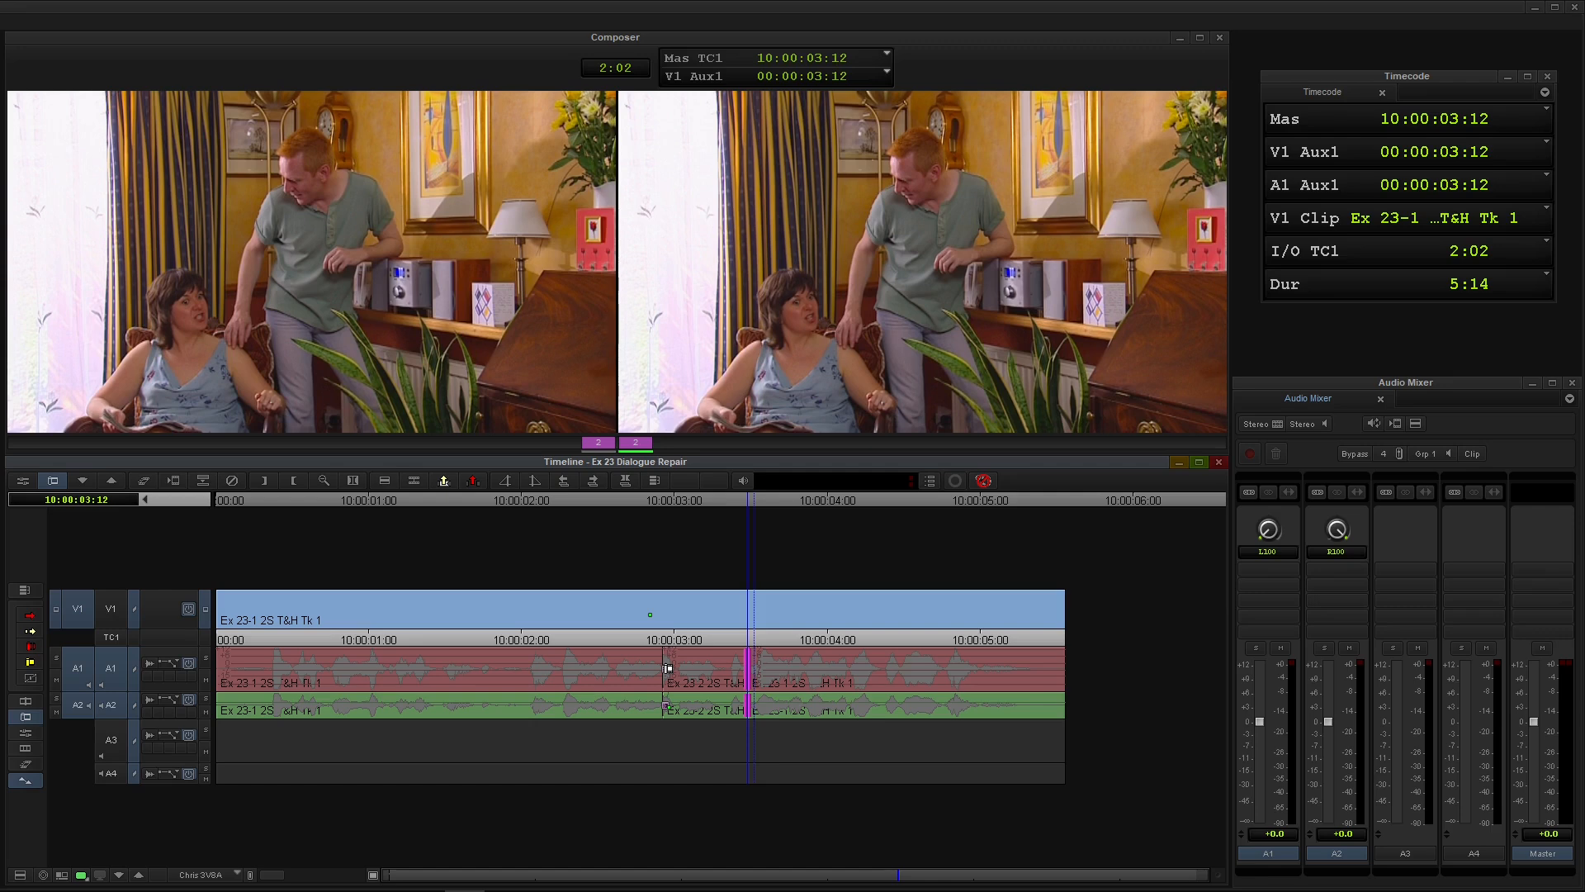
{"action": "key", "text": "space"}
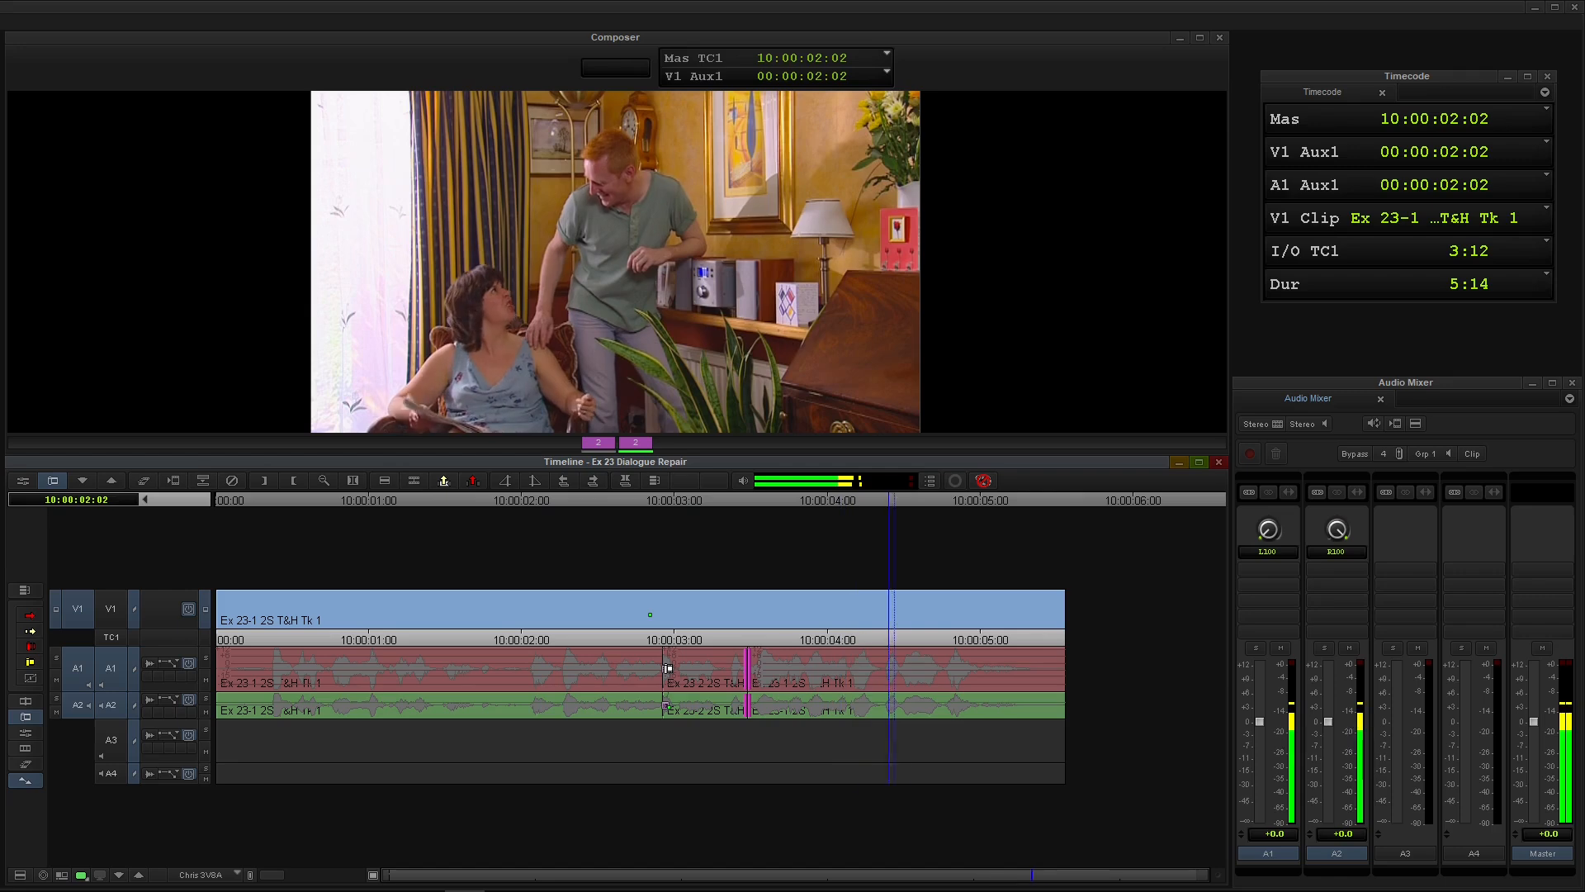
{"action": "key", "text": "space"}
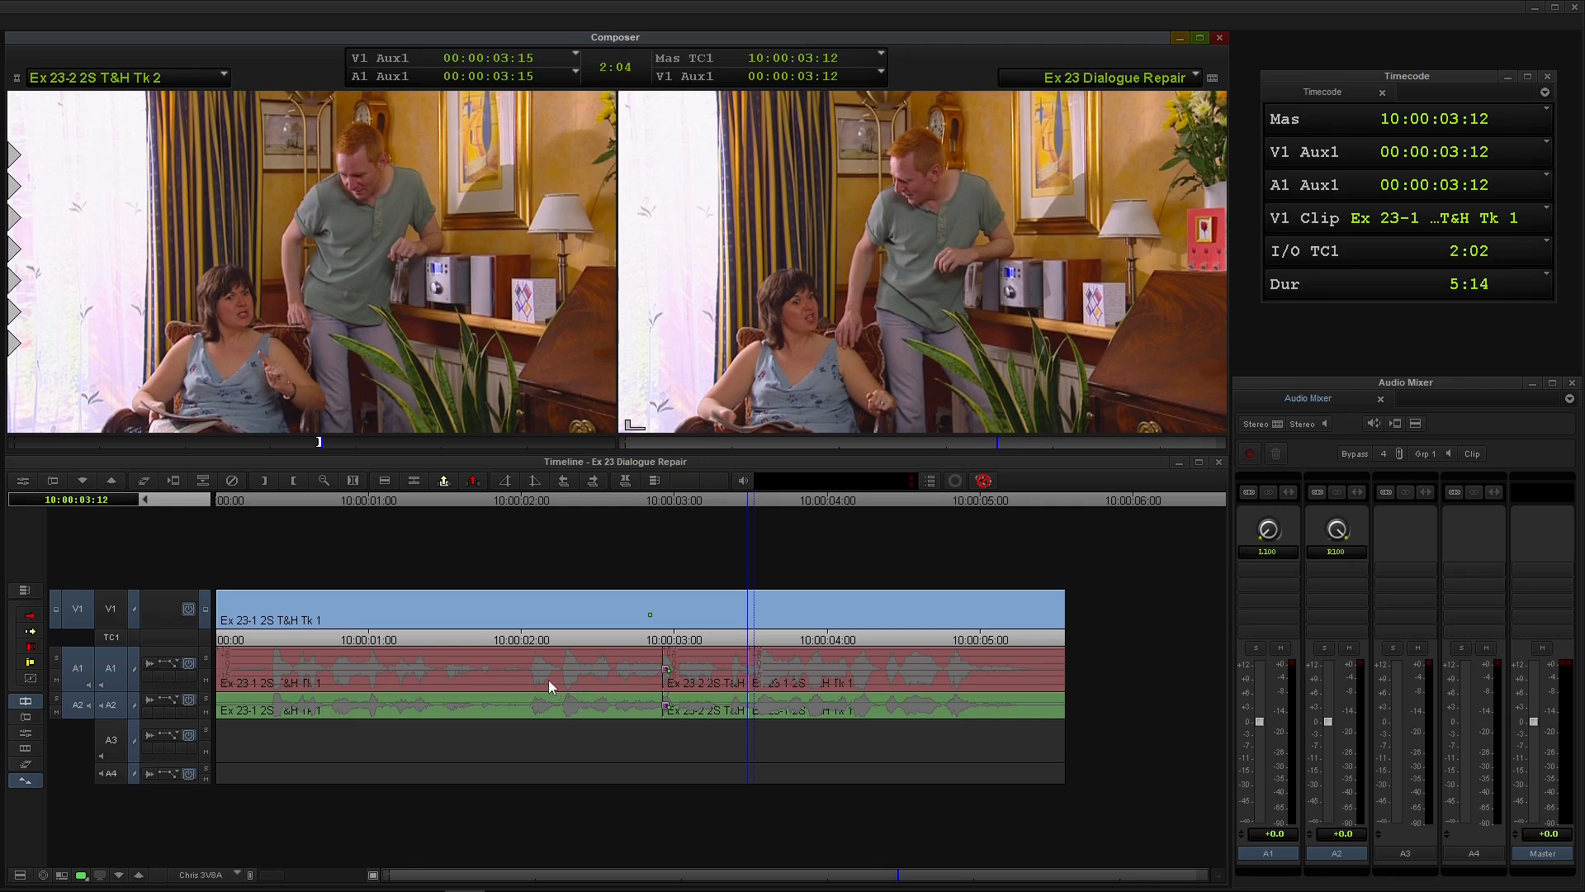
{"action": "left_click", "coordinate": [503, 664]}
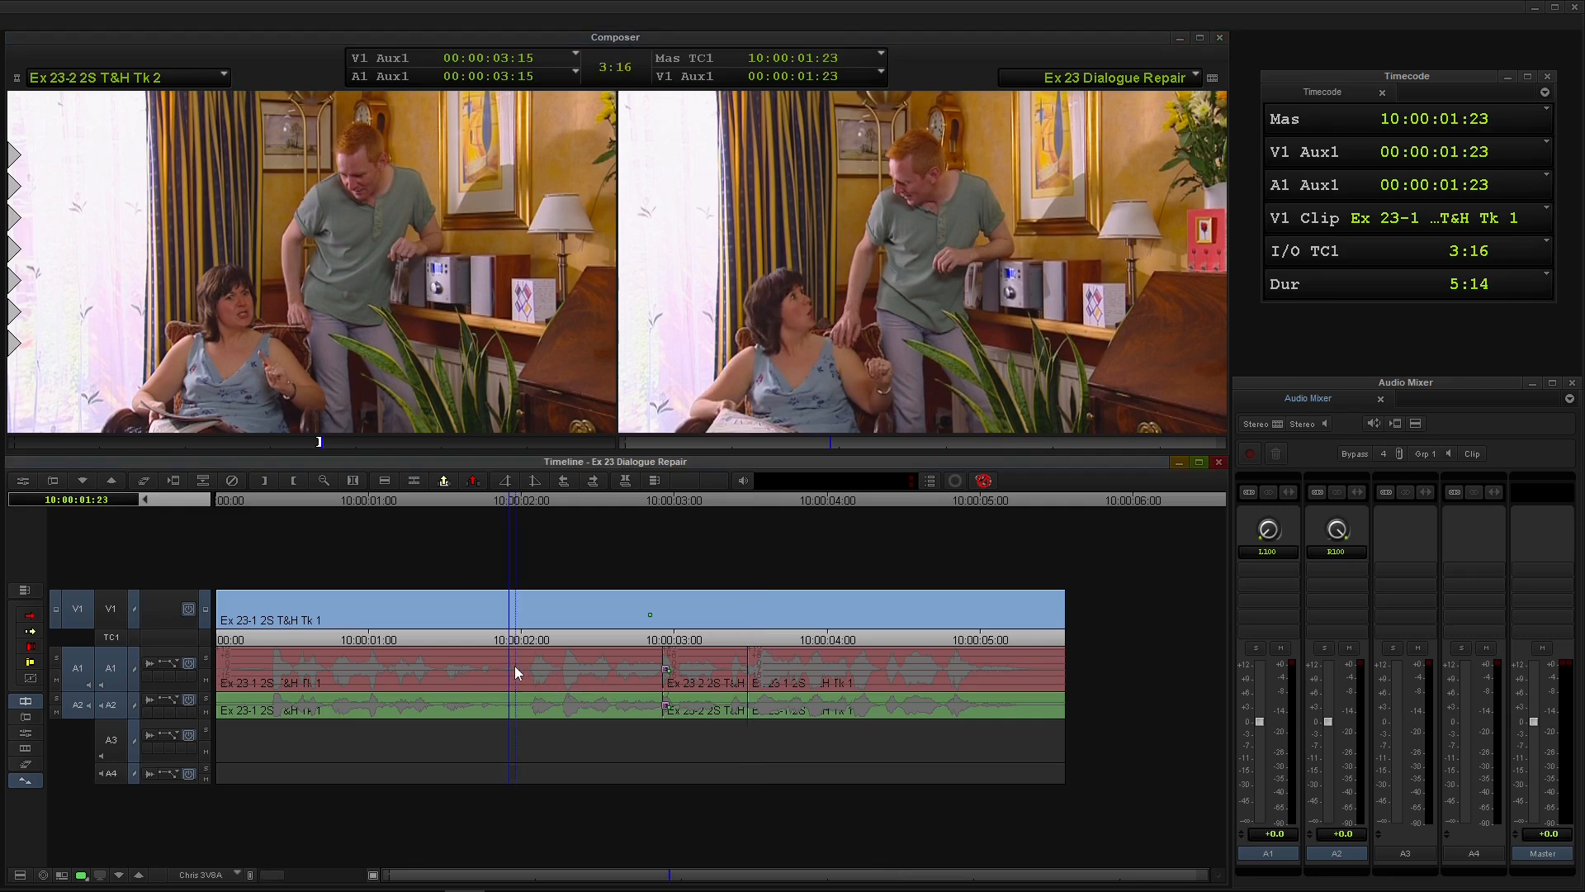
{"action": "key", "text": "space"}
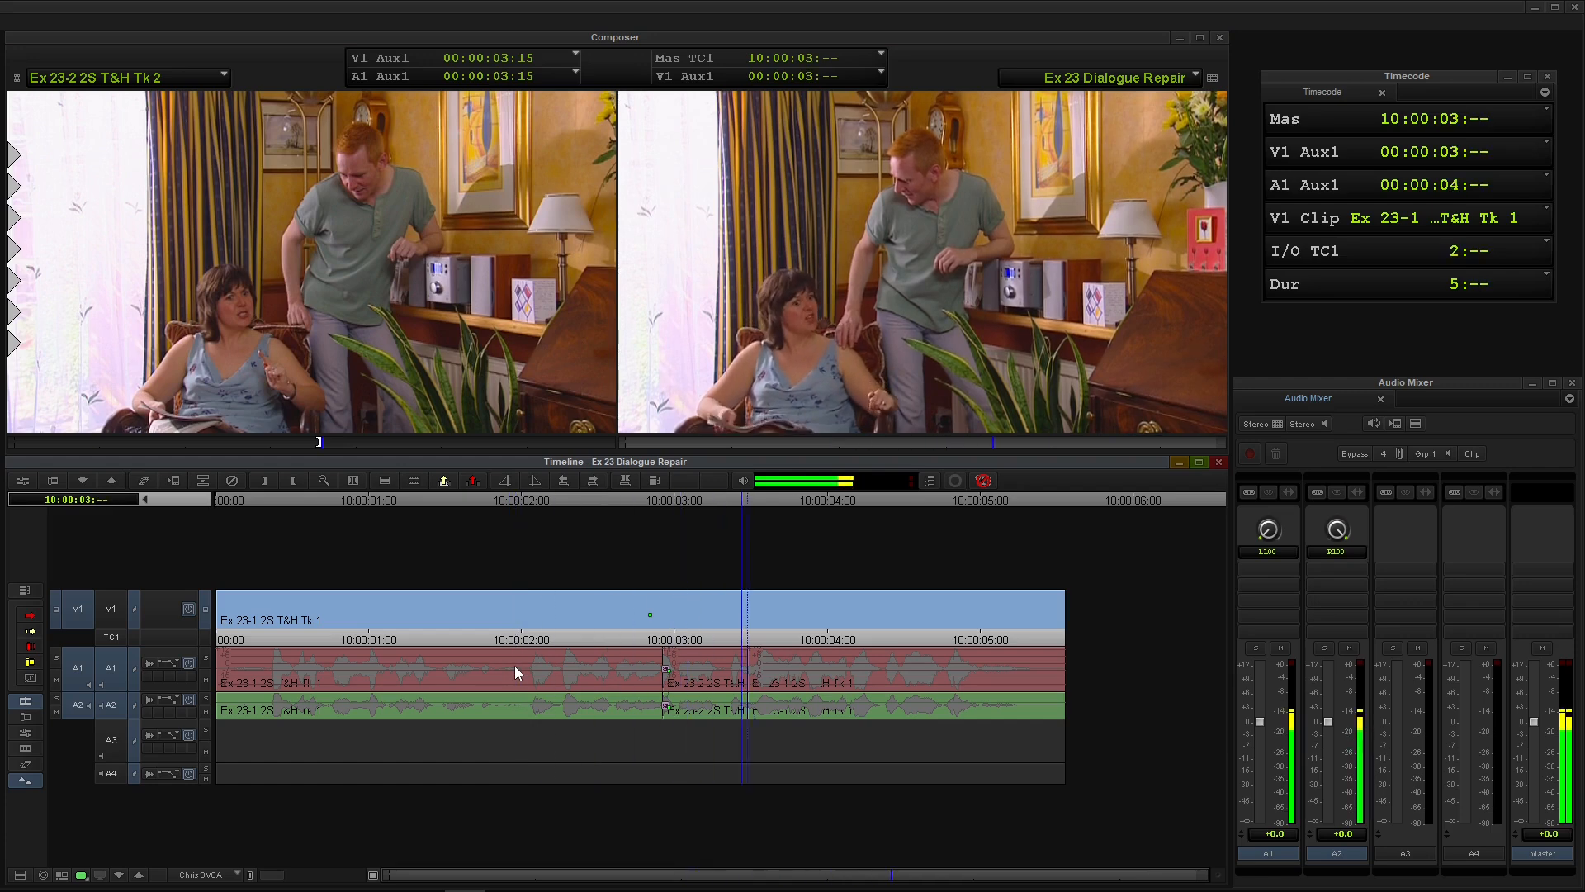
{"action": "key", "text": "space"}
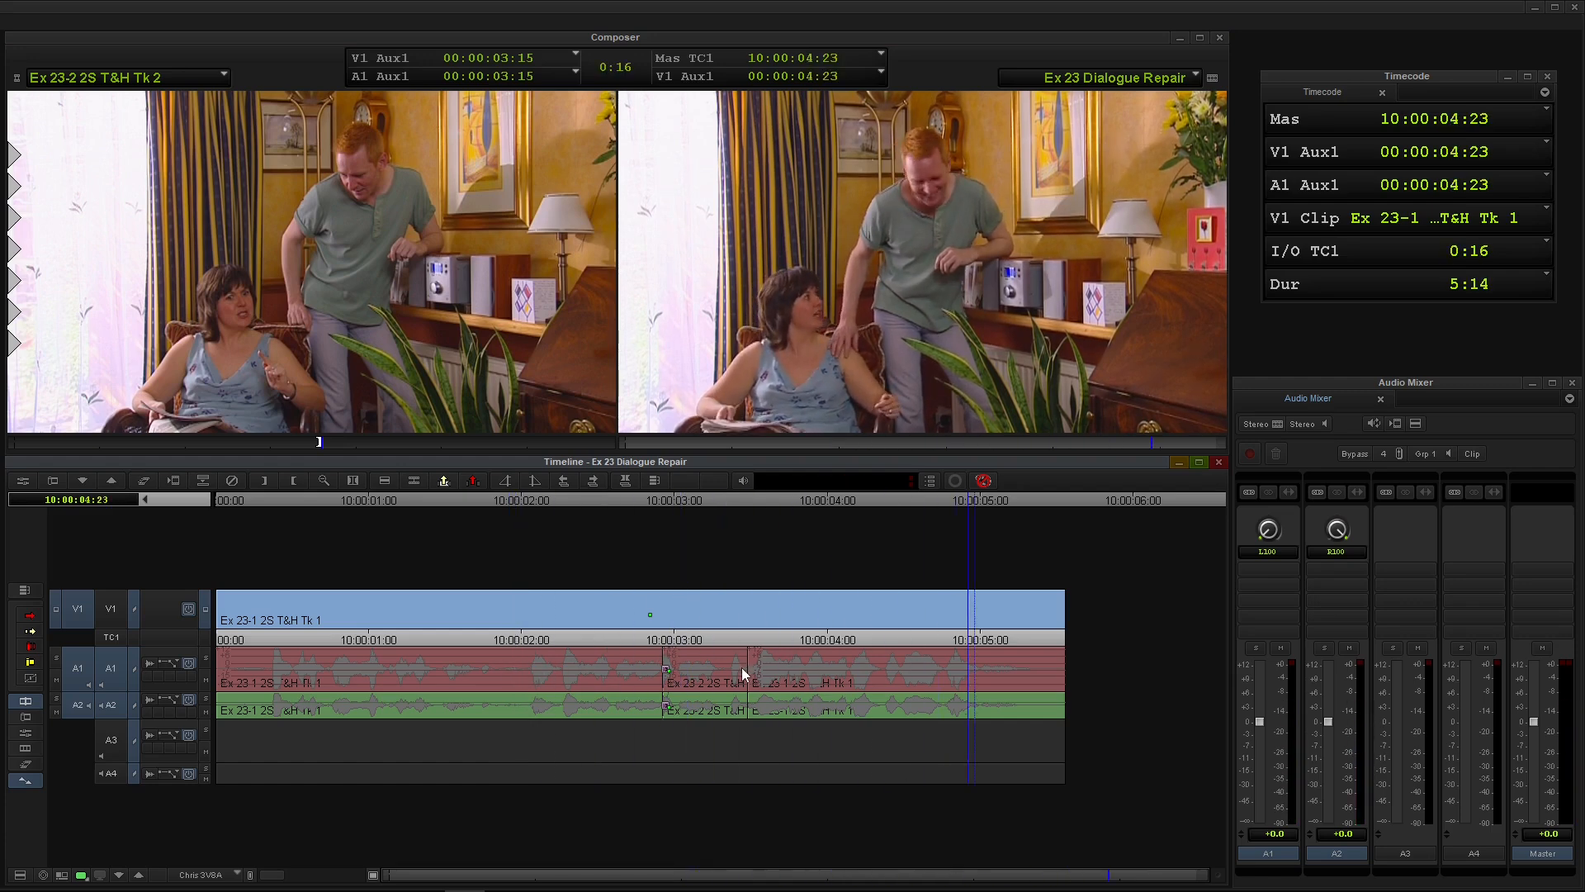
Add a dissolve on A1 and A2 at the tail edit of the Tk 2 audio segment, at 10:00:03:12
{"action": "left_click", "coordinate": [739, 667]}
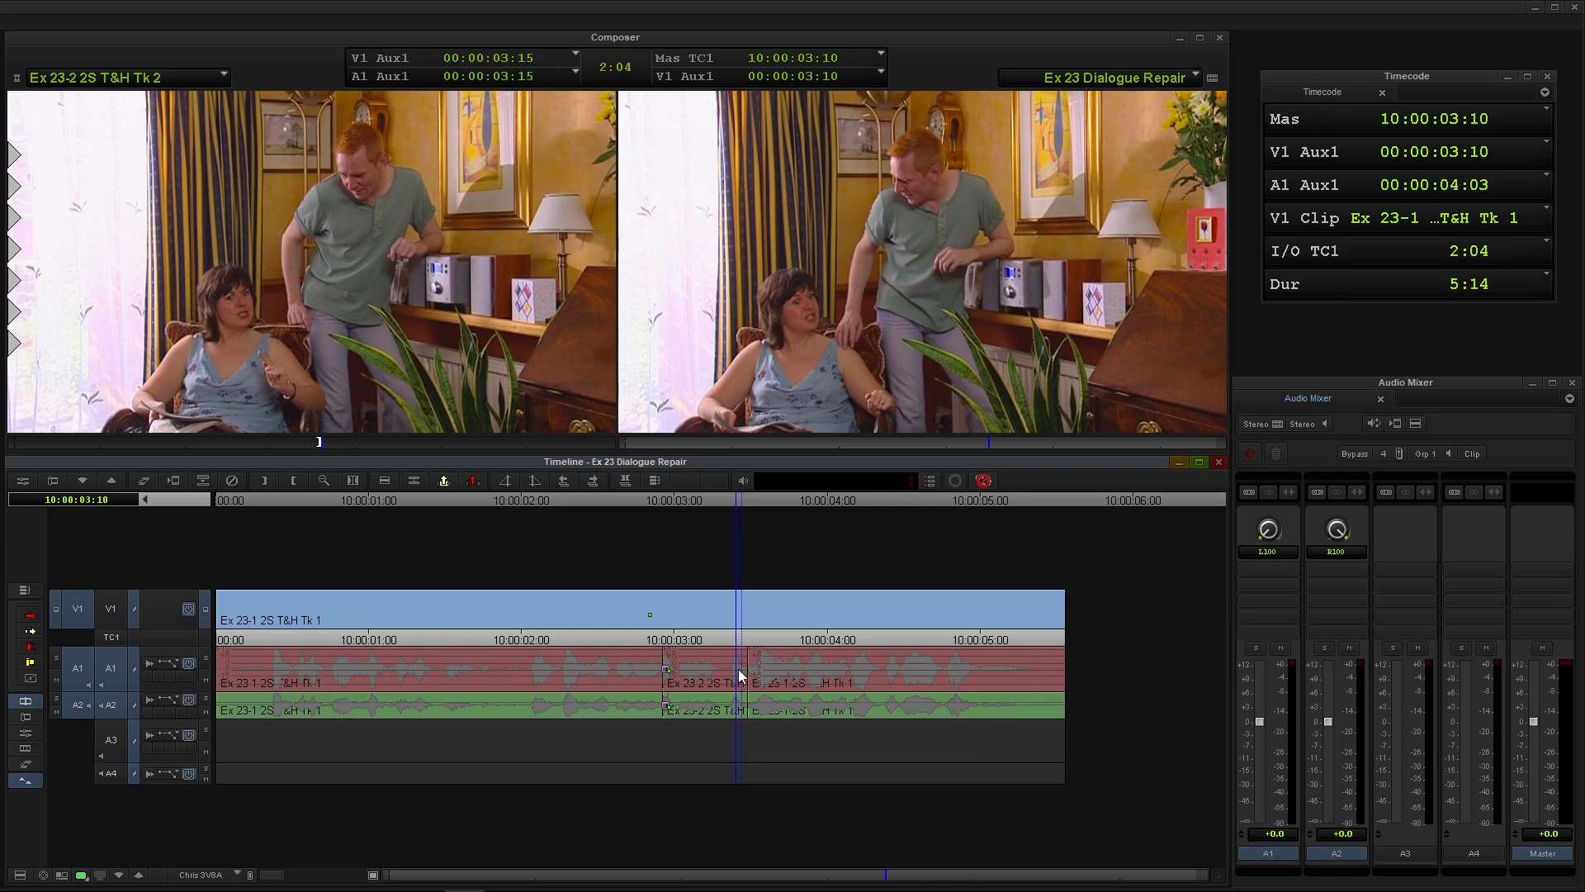
{"action": "key", "text": "Right"}
{"action": "key", "text": "Right"}
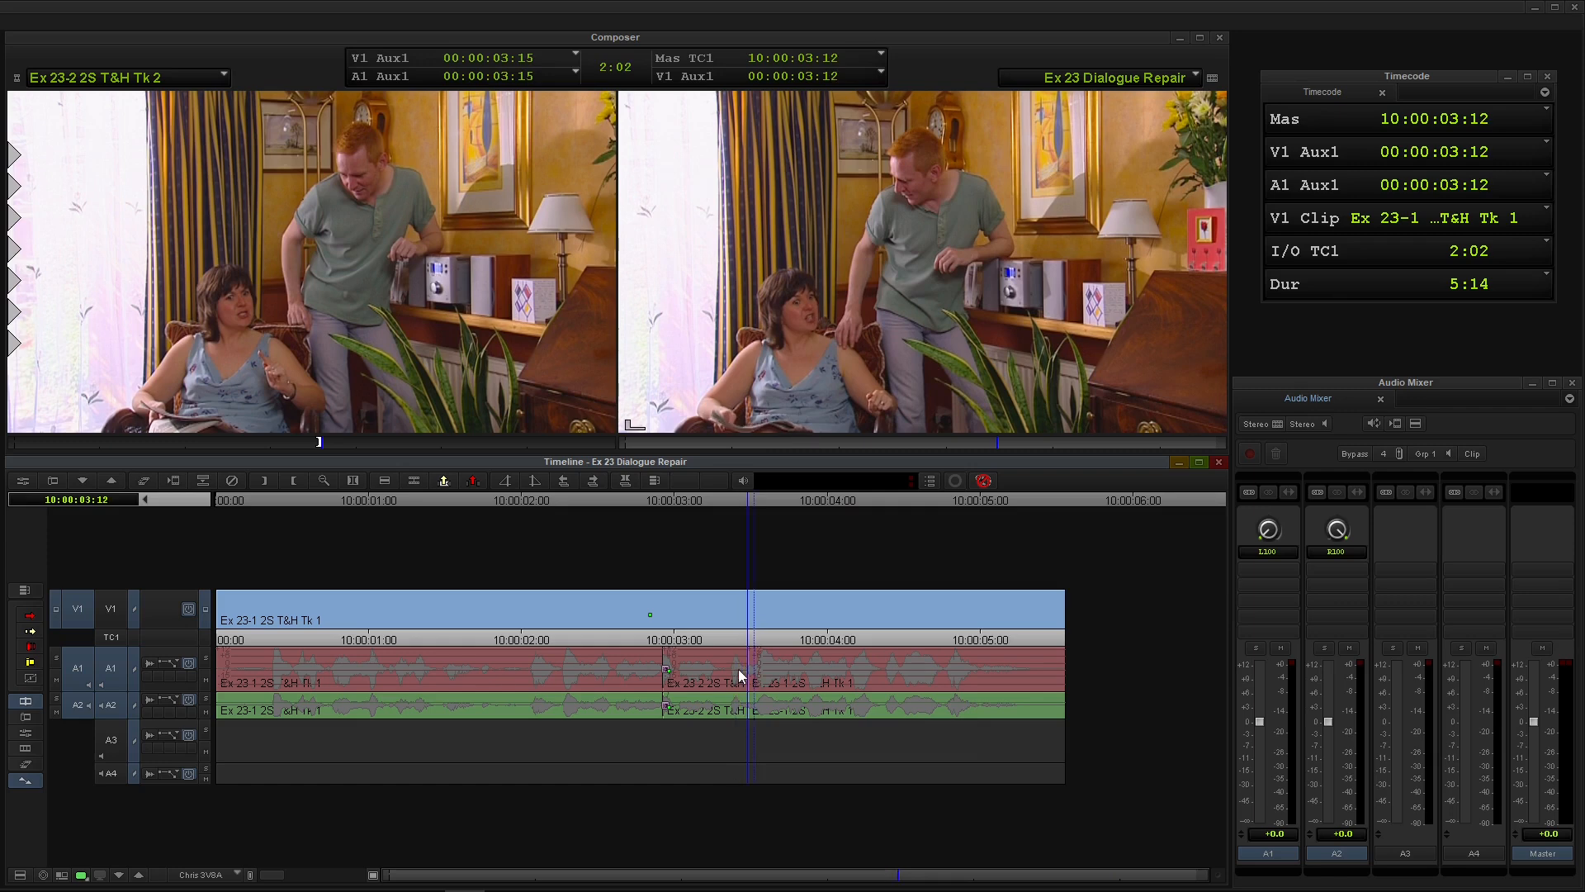
{"action": "key", "text": "backslash"}
{"action": "key", "text": "Return"}
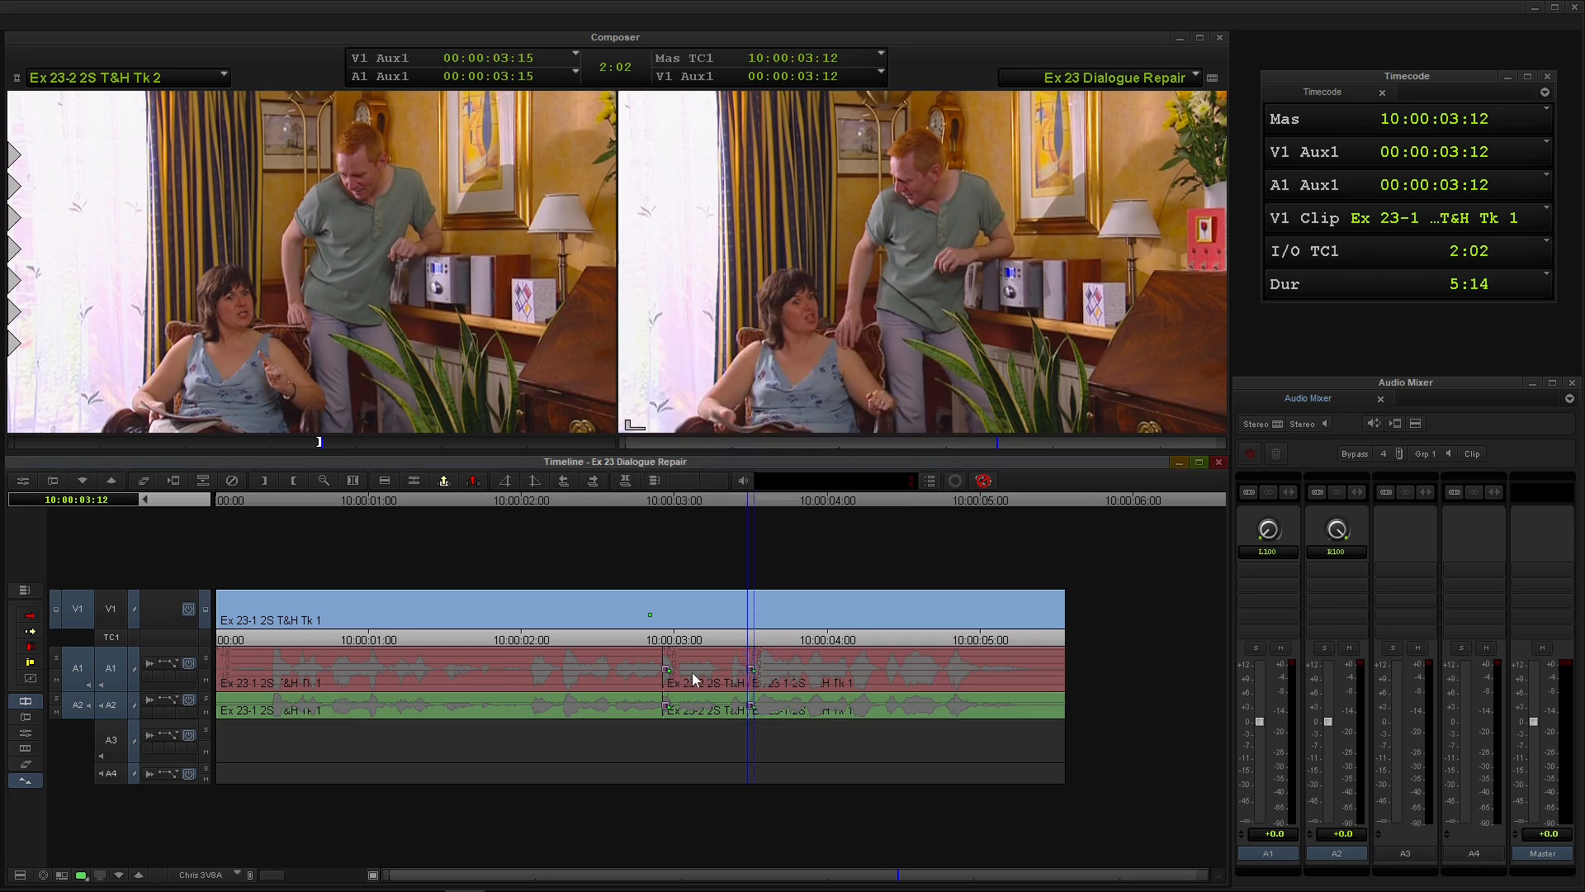
Play back the repaired line from 10:00:01:17, and the whole sequence from near its start
{"action": "left_click", "coordinate": [473, 680]}
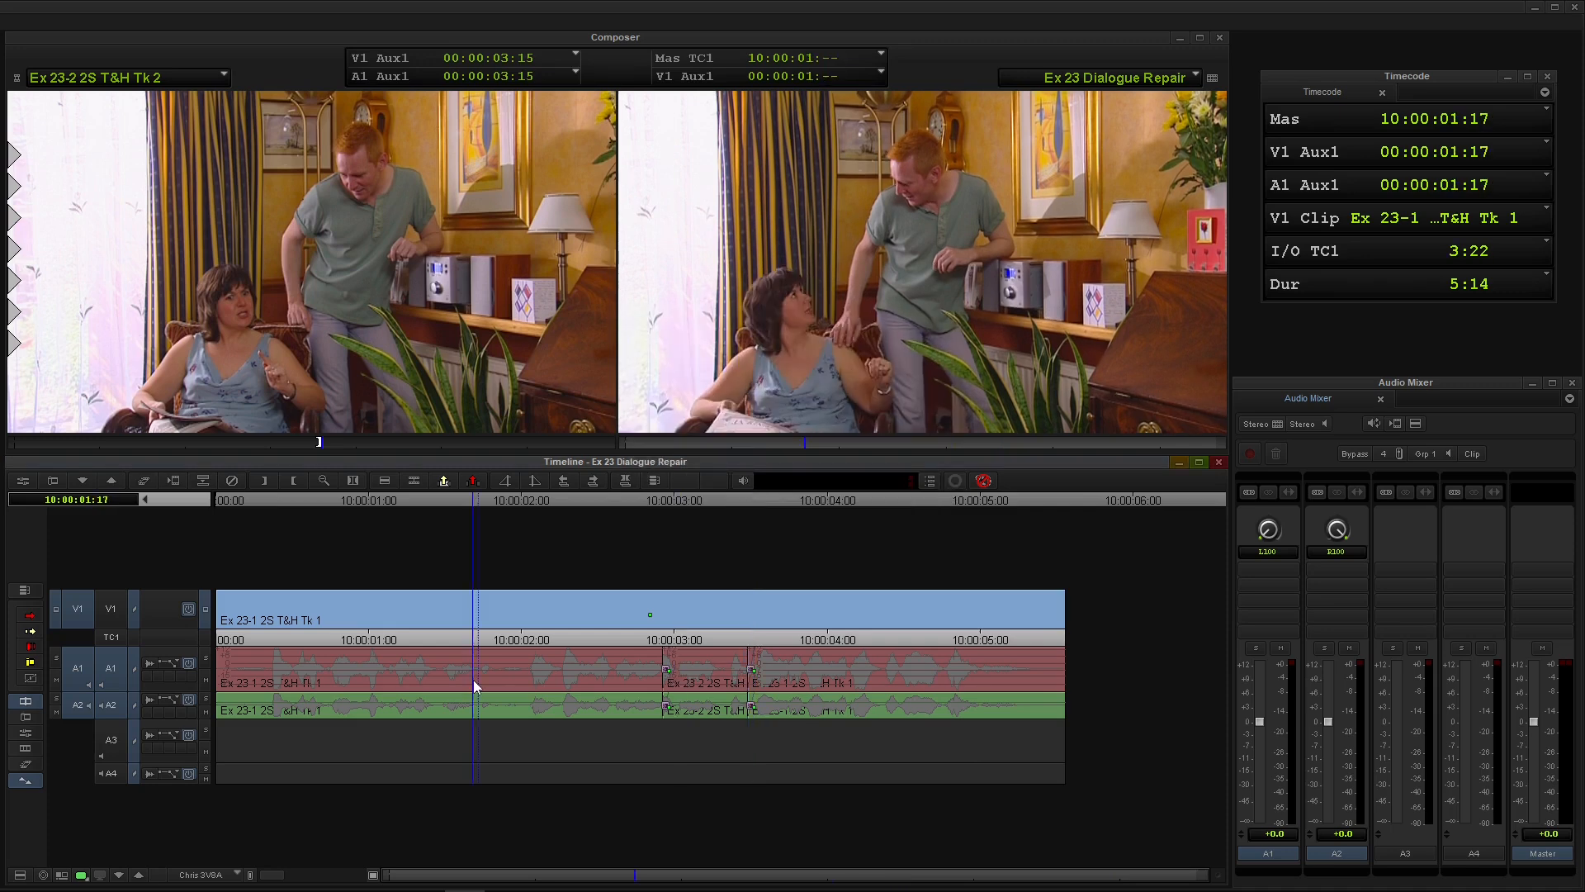
{"action": "key", "text": "space"}
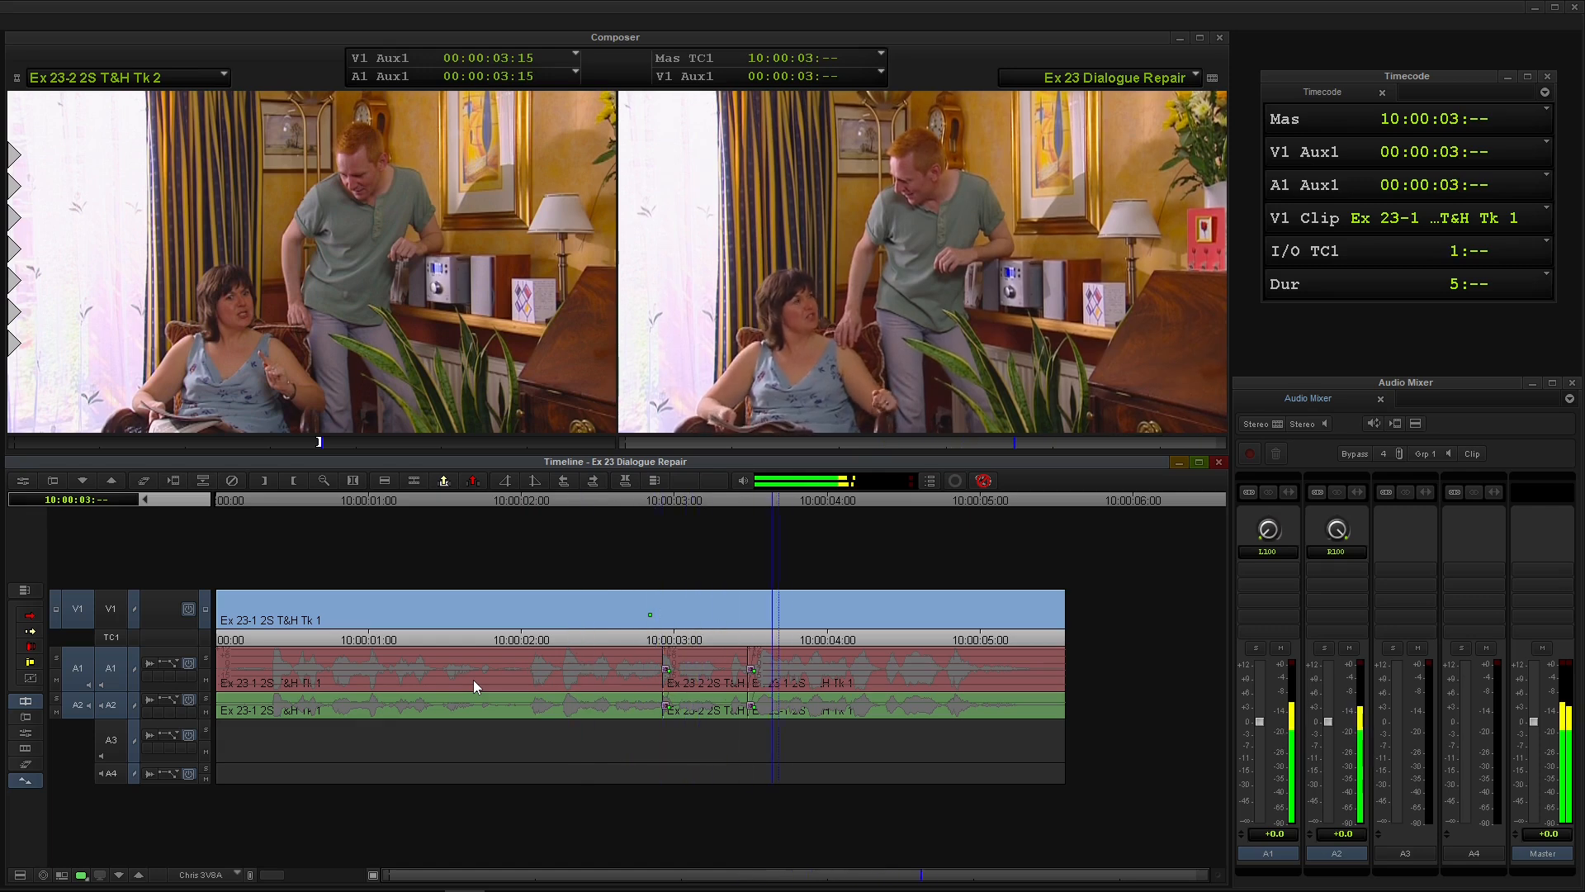
{"action": "key", "text": "space"}
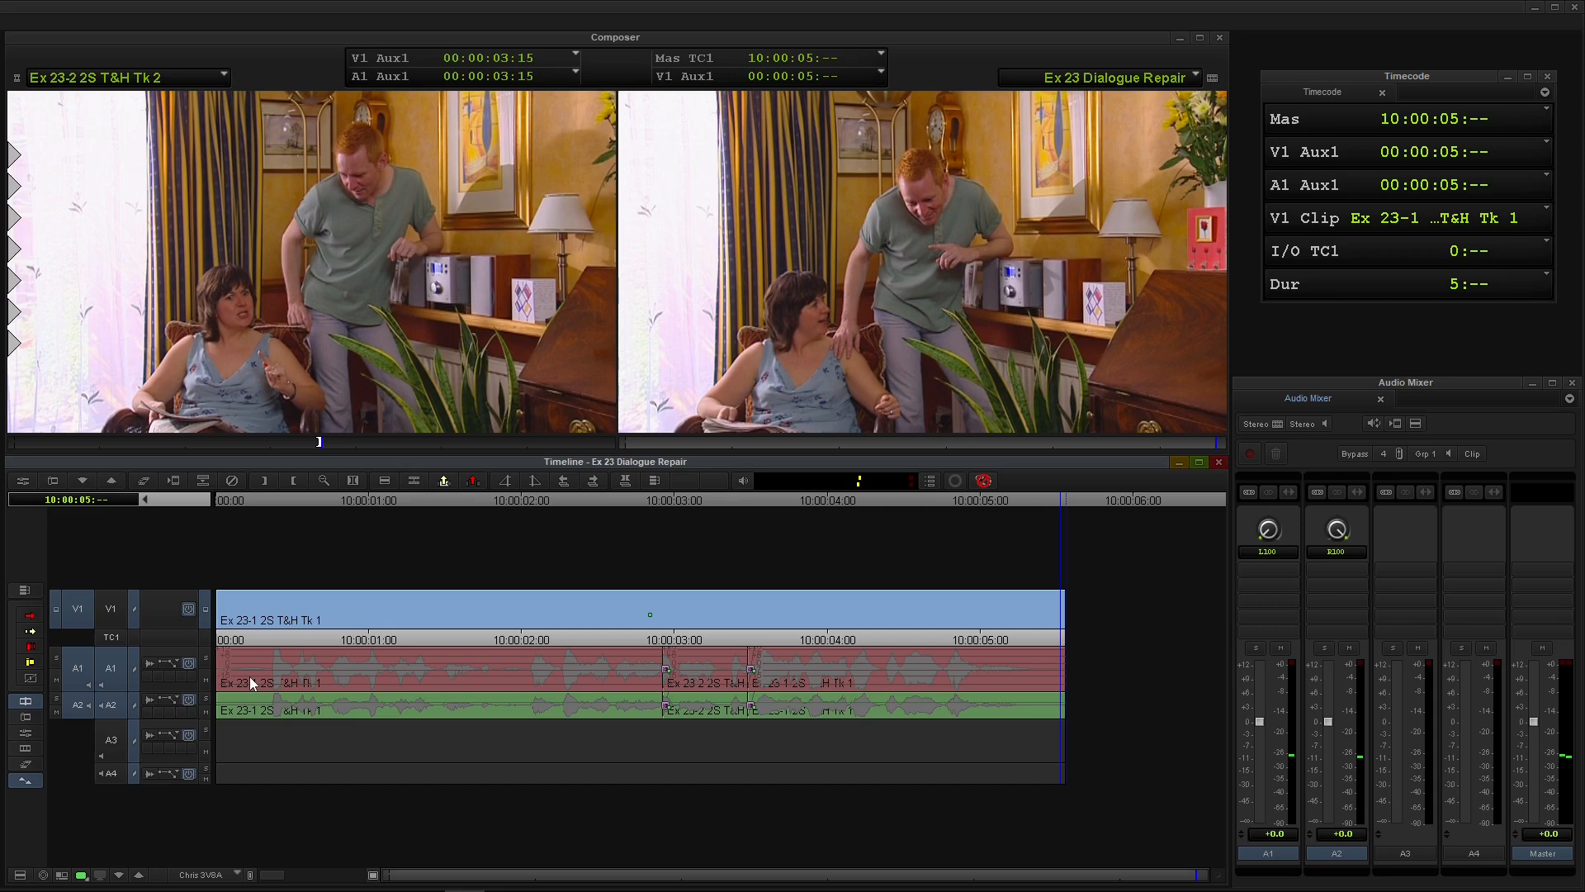
{"action": "left_click", "coordinate": [249, 677]}
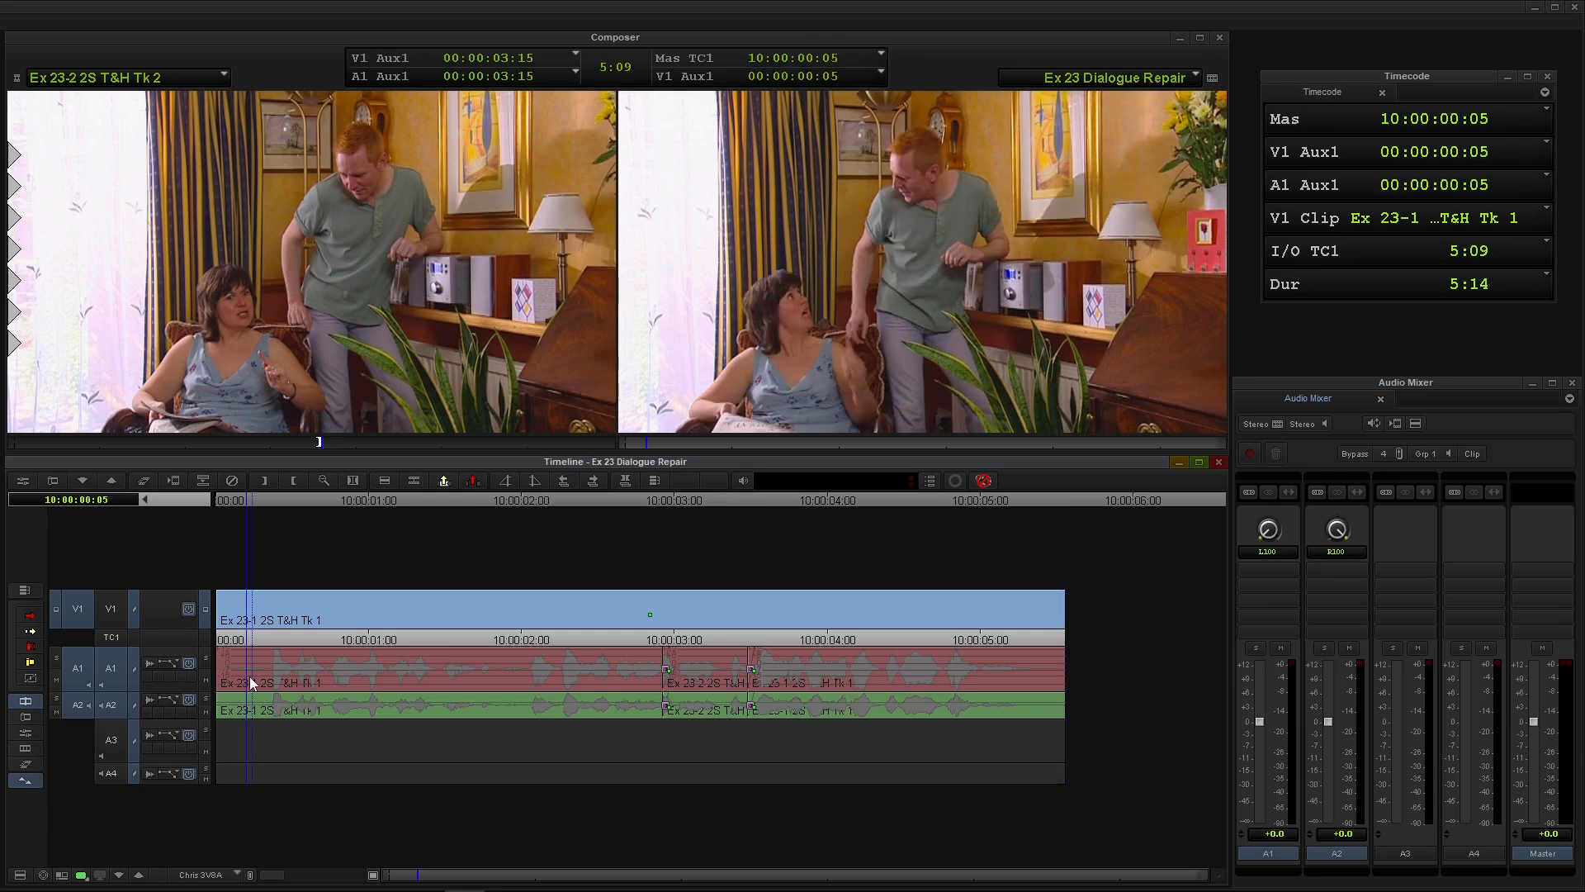
{"action": "key", "text": "space"}
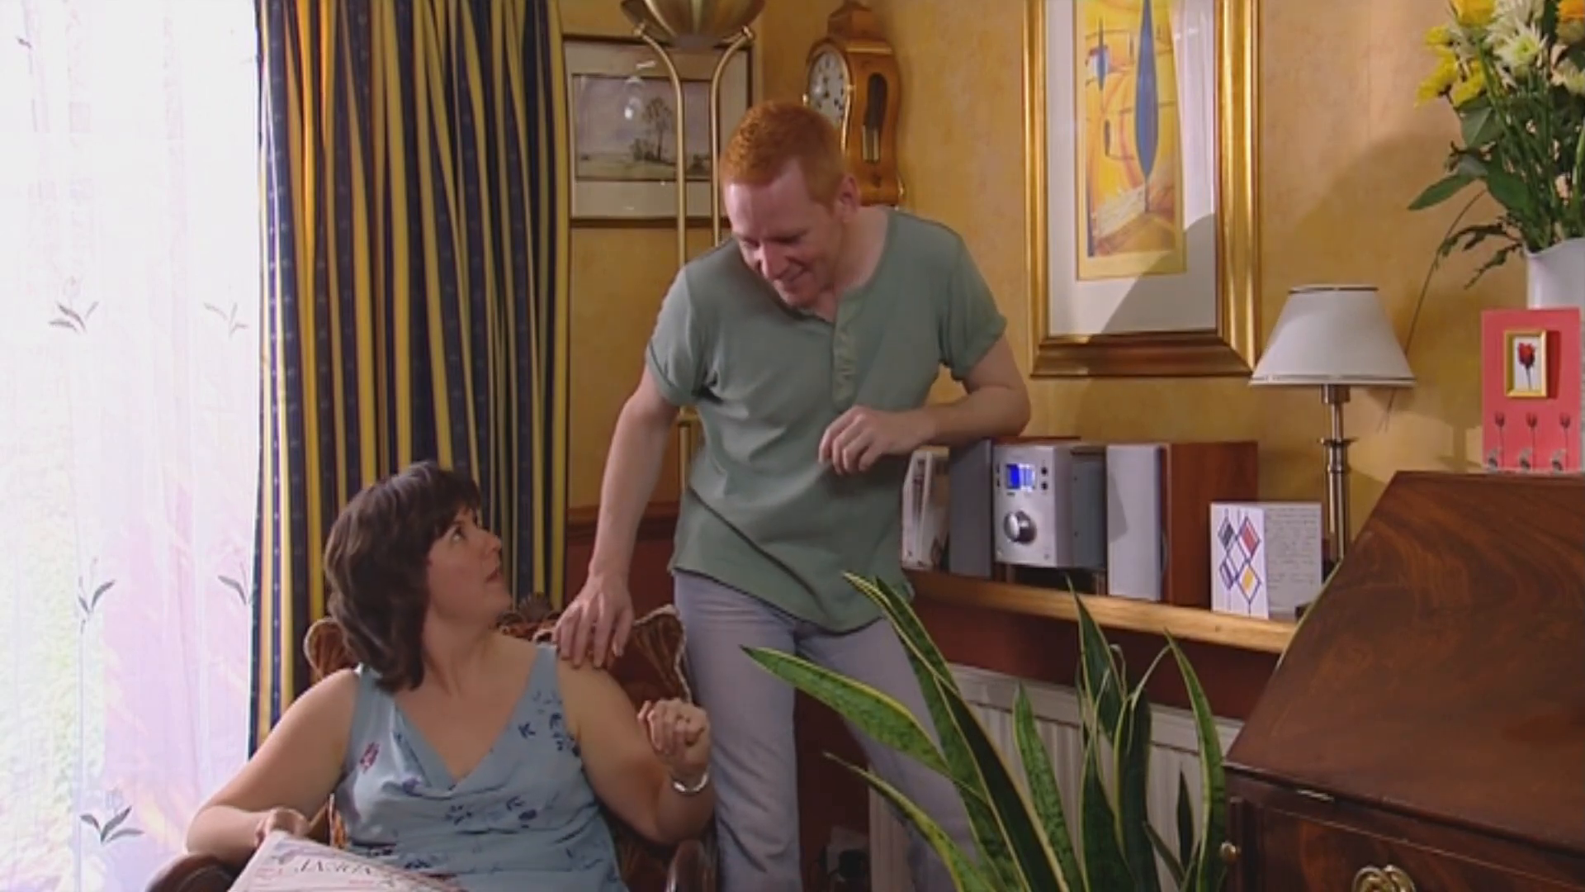